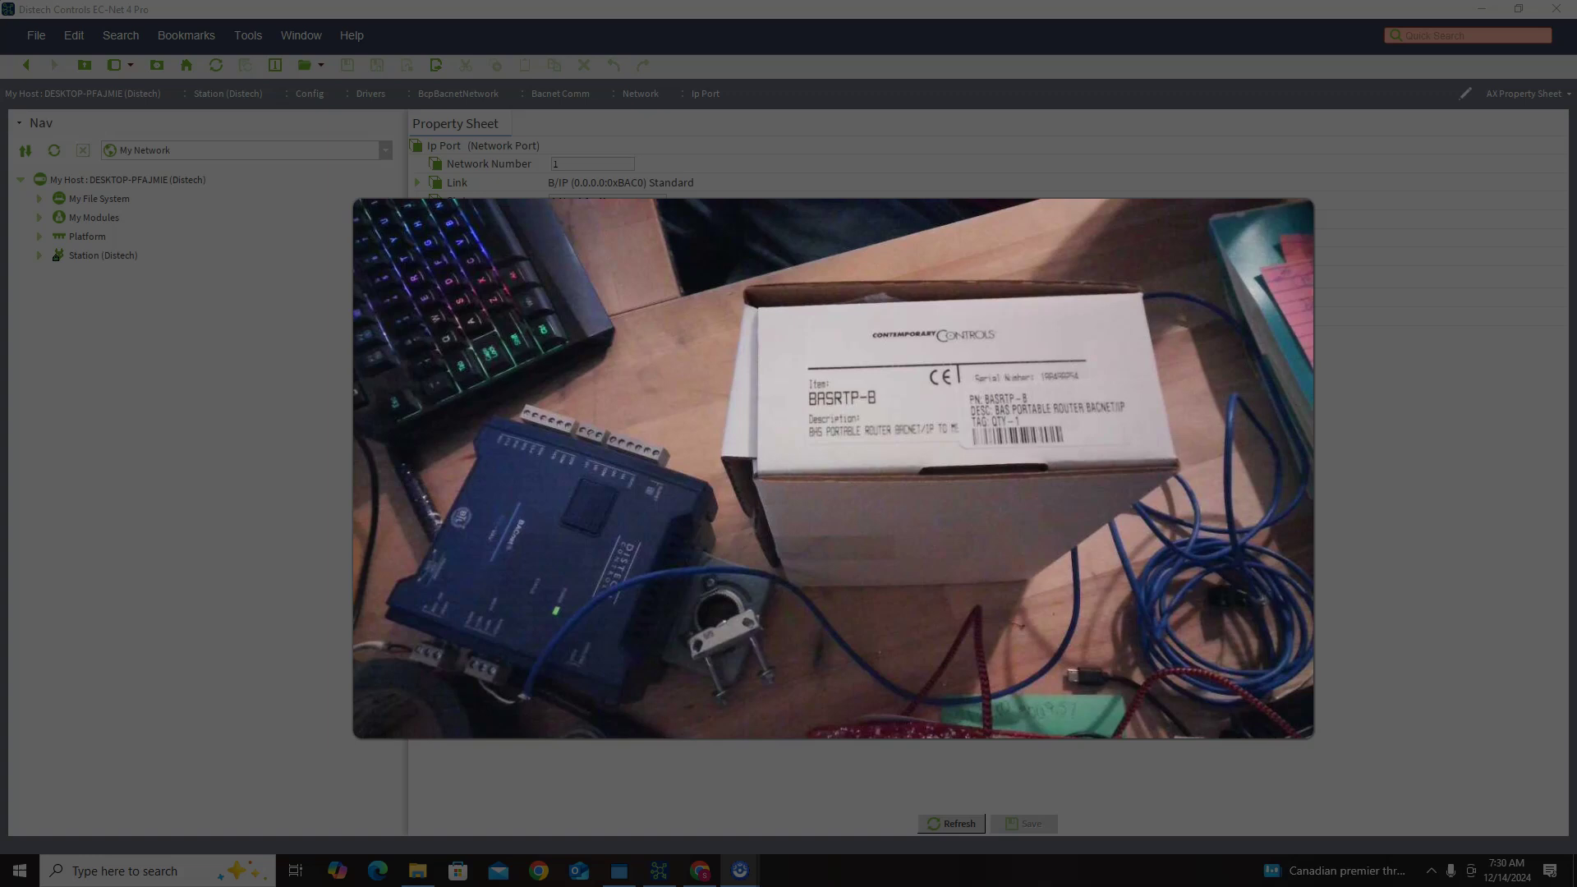
Step: Minimize the Chrome window showing Kele's BASRTP-B product page
{"action": "left_click", "coordinate": [702, 869]}
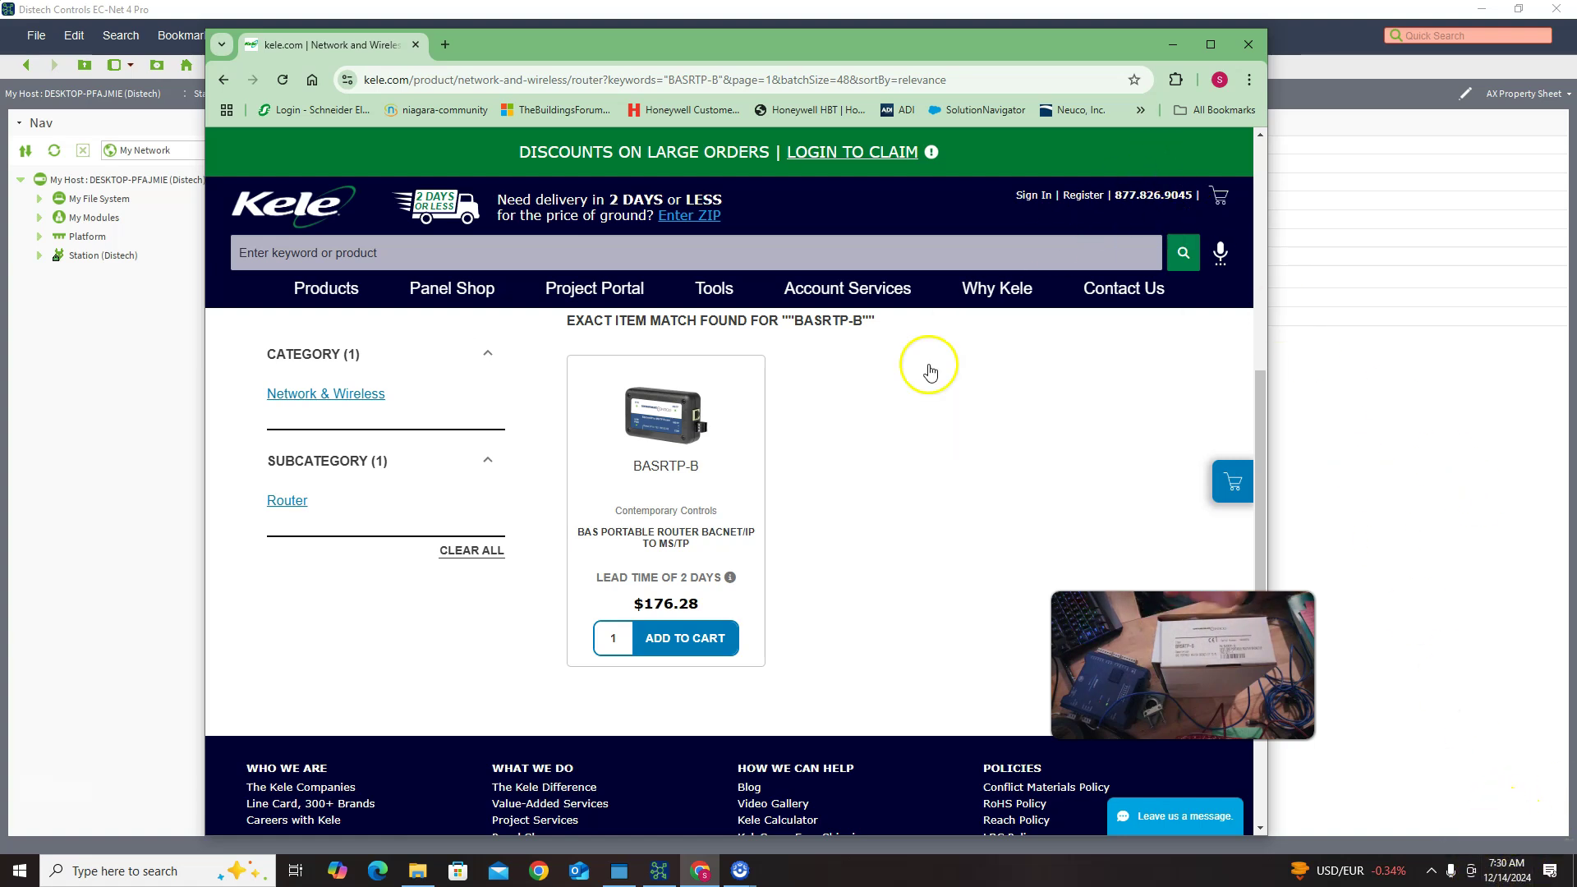
{"action": "left_click", "coordinate": [1172, 45]}
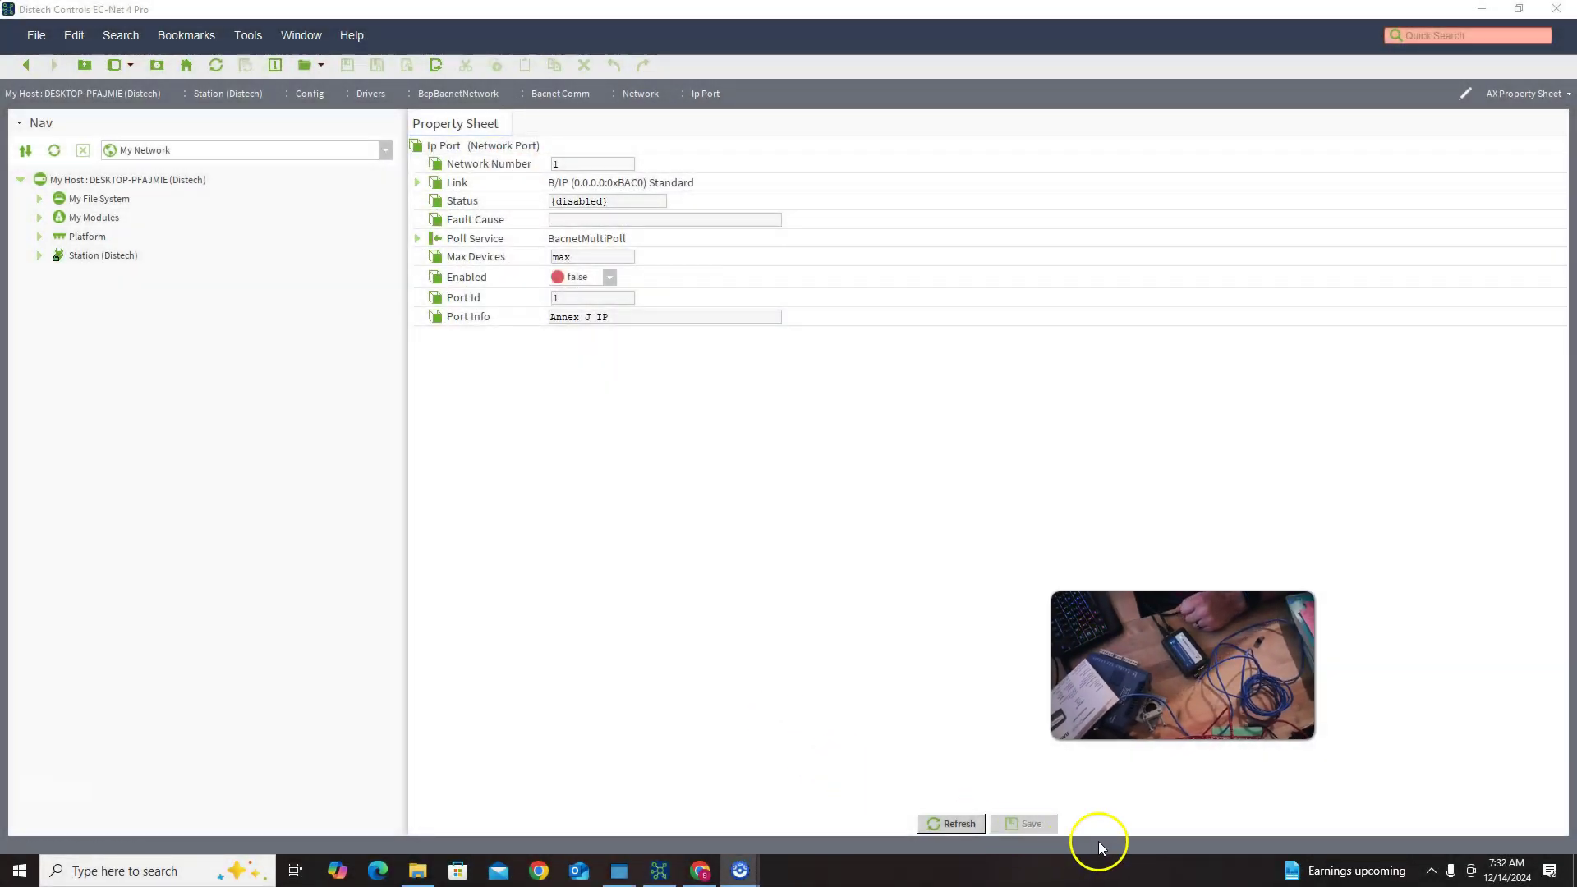
Step: Reach the Network Connections adapter list from the tray network icon's Ethernet settings
{"action": "left_click", "coordinate": [1432, 868]}
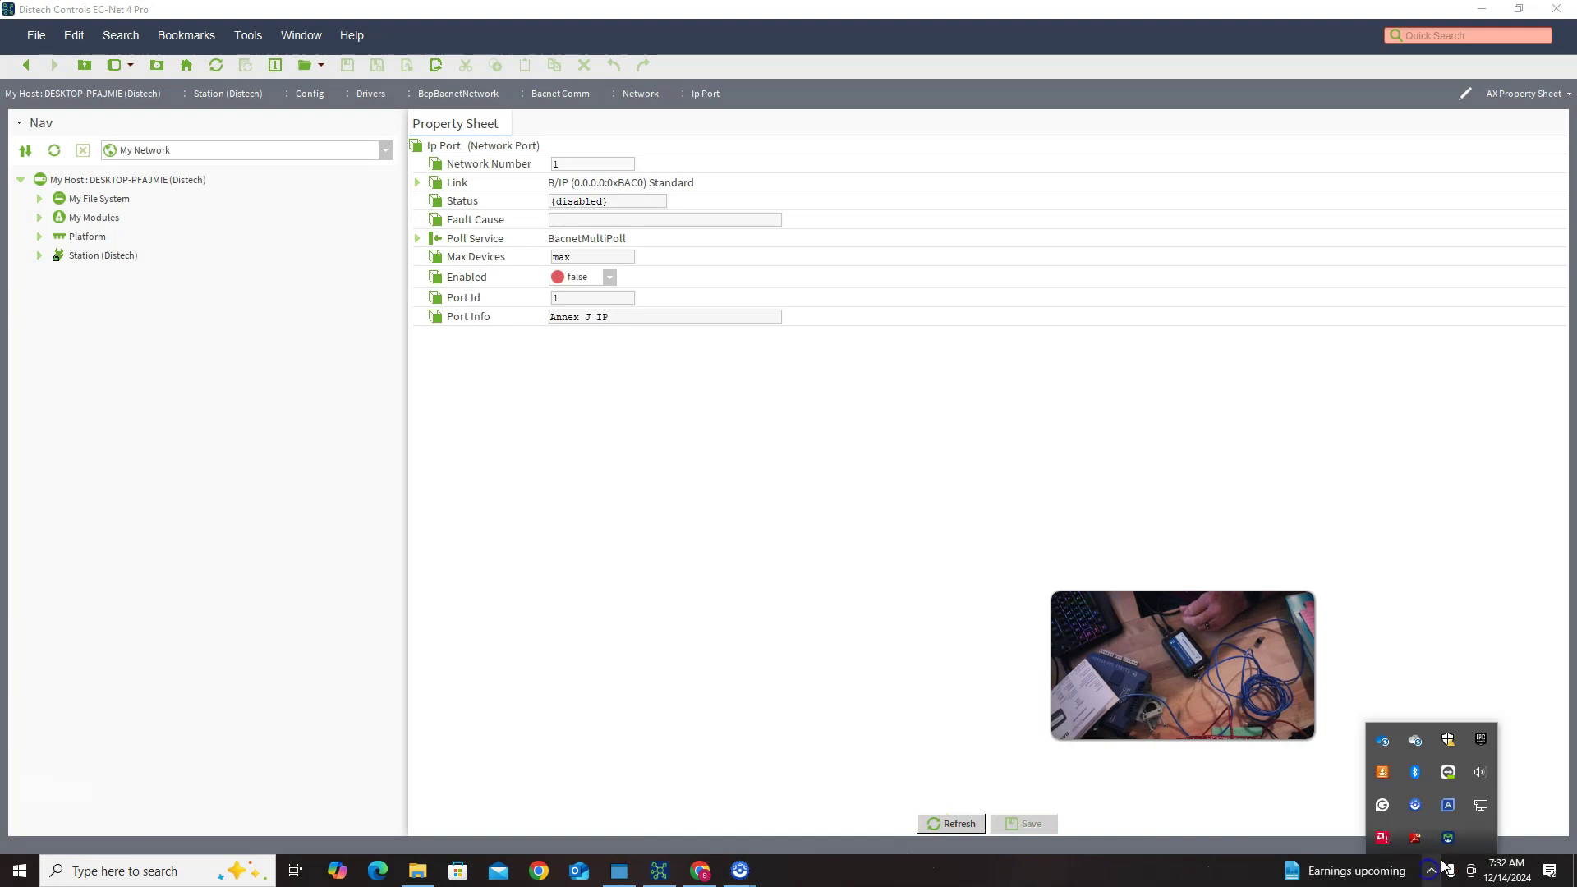
{"action": "right_click", "coordinate": [1479, 806]}
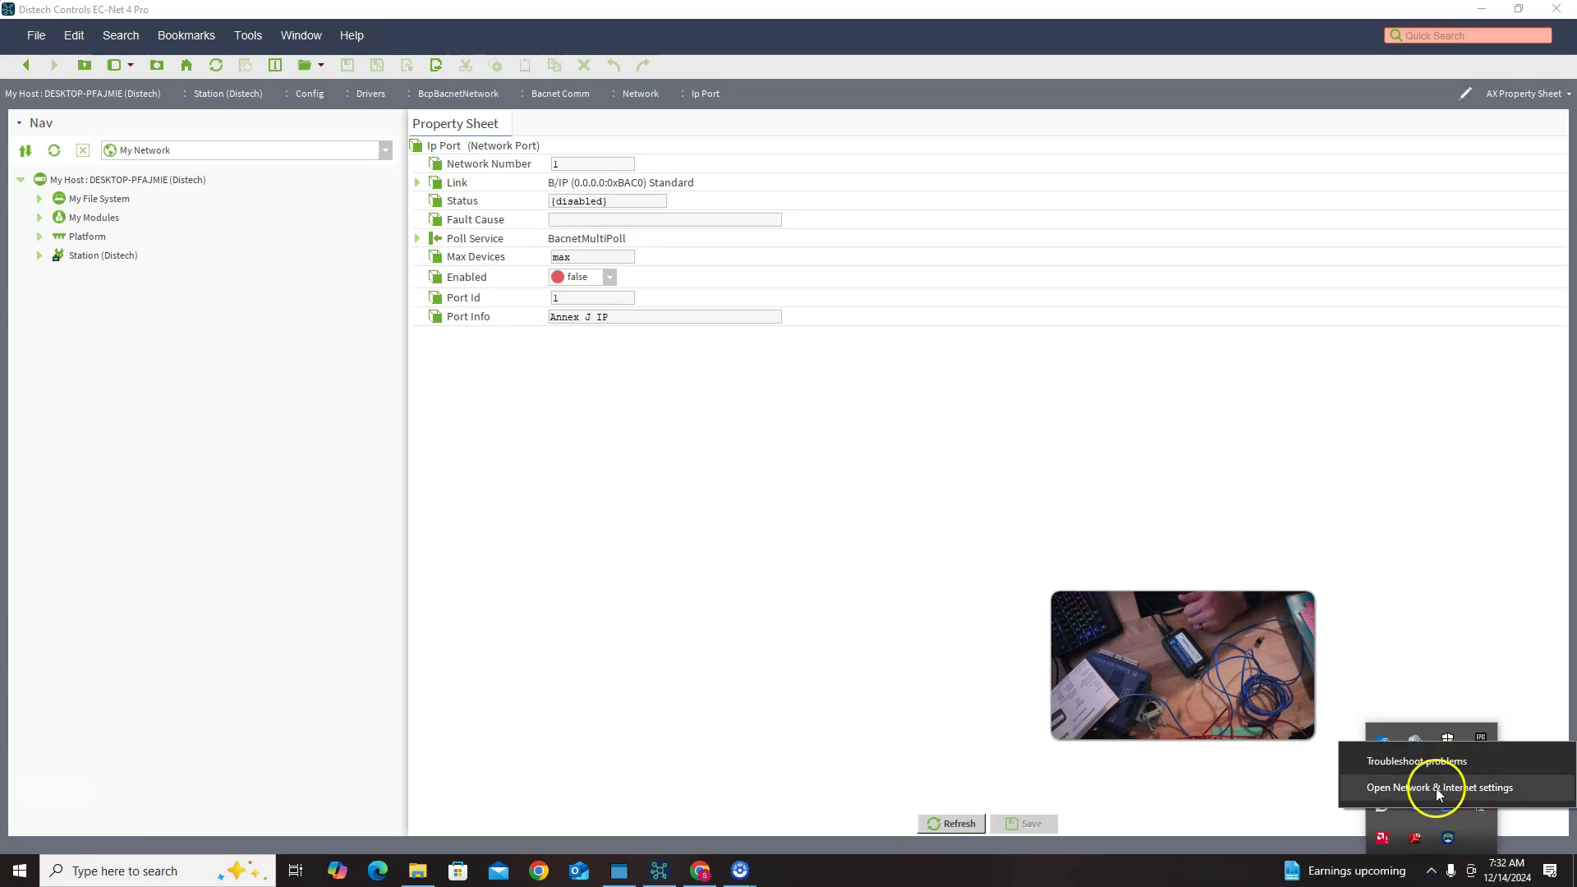
{"action": "left_click", "coordinate": [1442, 787]}
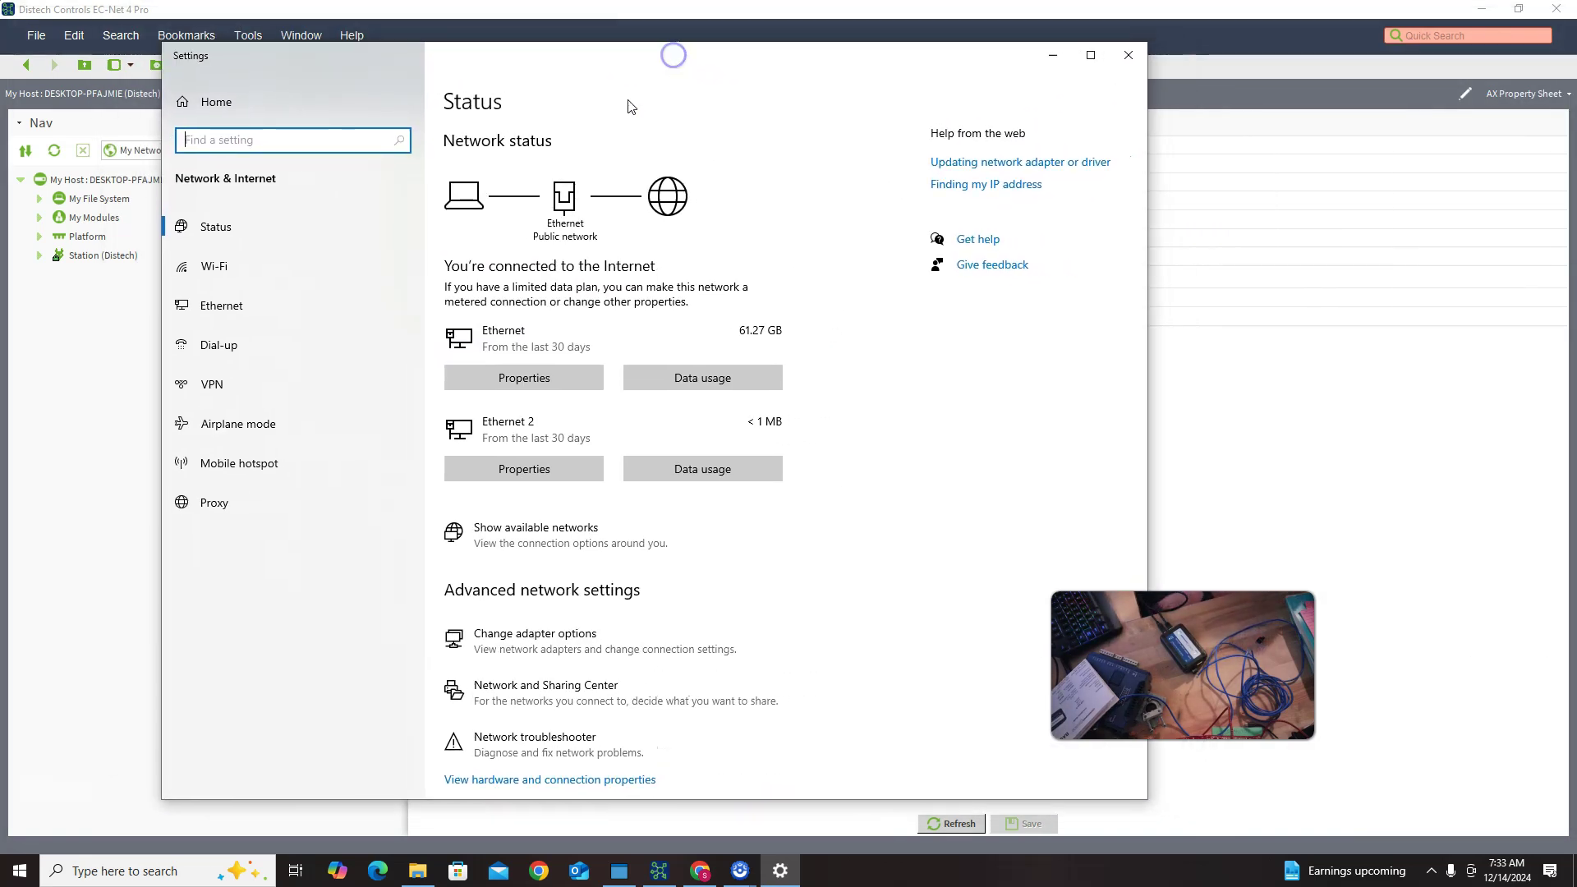
{"action": "left_click", "coordinate": [190, 307]}
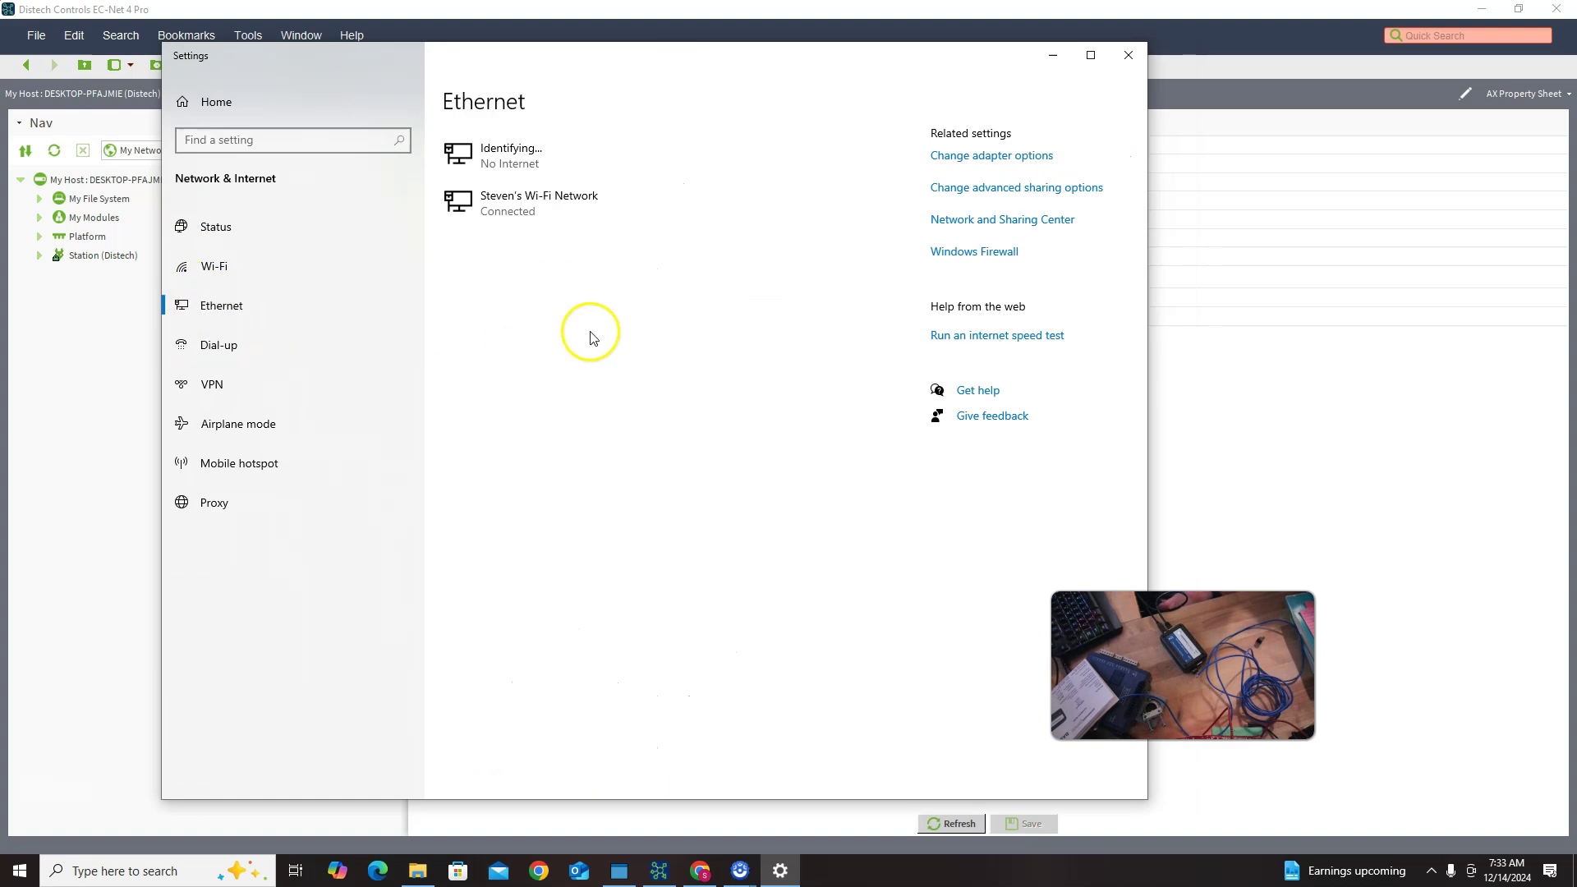
{"action": "left_click", "coordinate": [976, 160]}
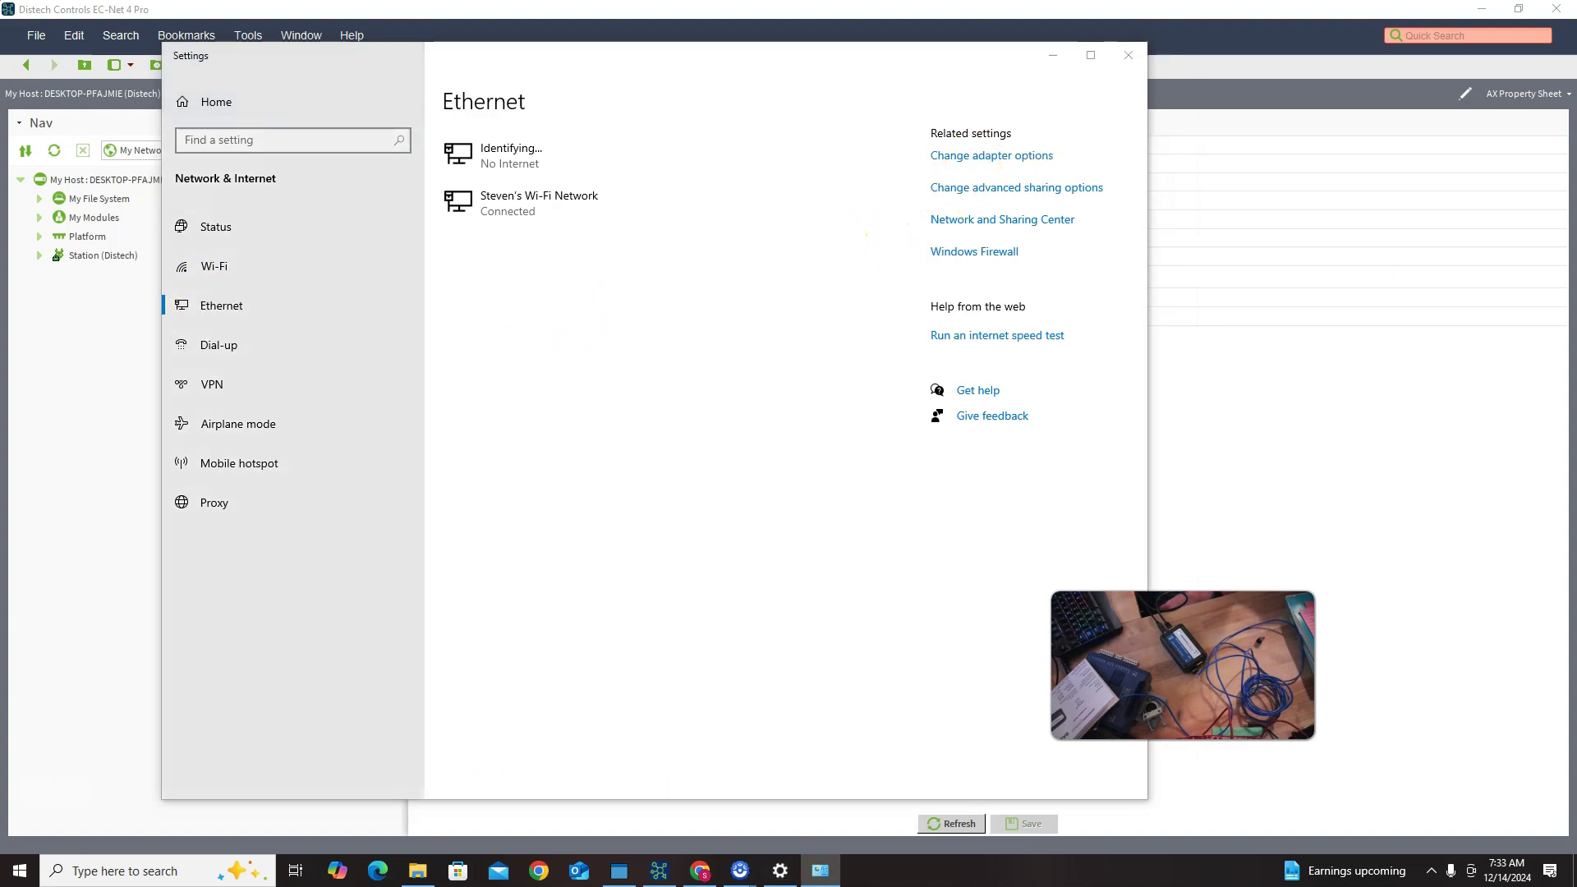
{"action": "left_click_drag", "start_coordinate": [894, 134], "coordinate": [608, 166]}
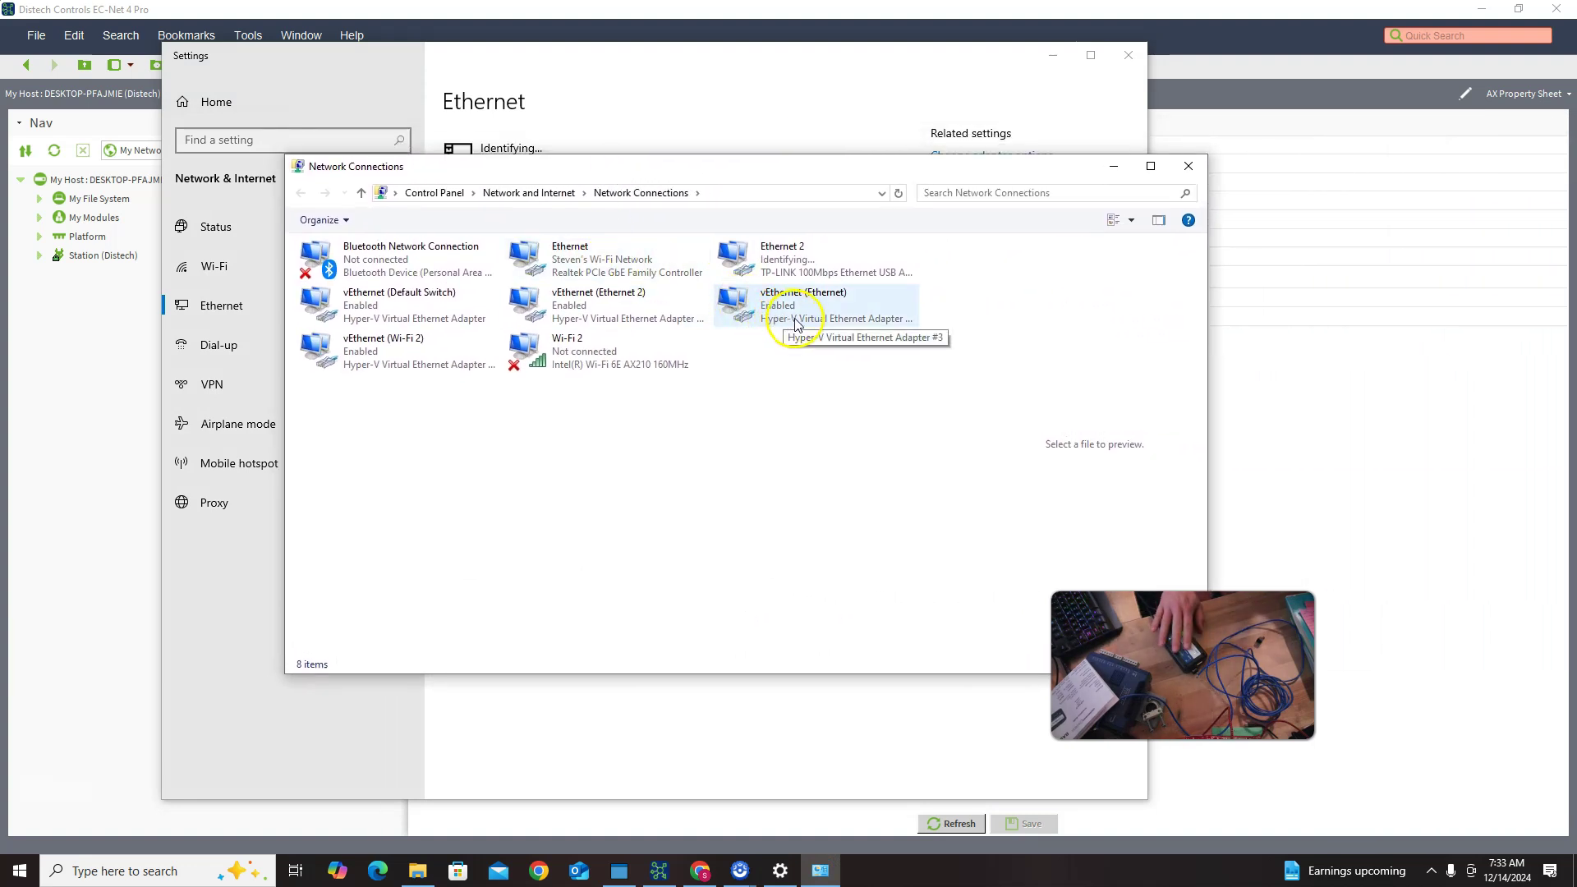
Step: Give Ethernet 2 the static IPv4 address 192.168.92.111 with mask 255.255.255.0
{"action": "double_click", "coordinate": [809, 268]}
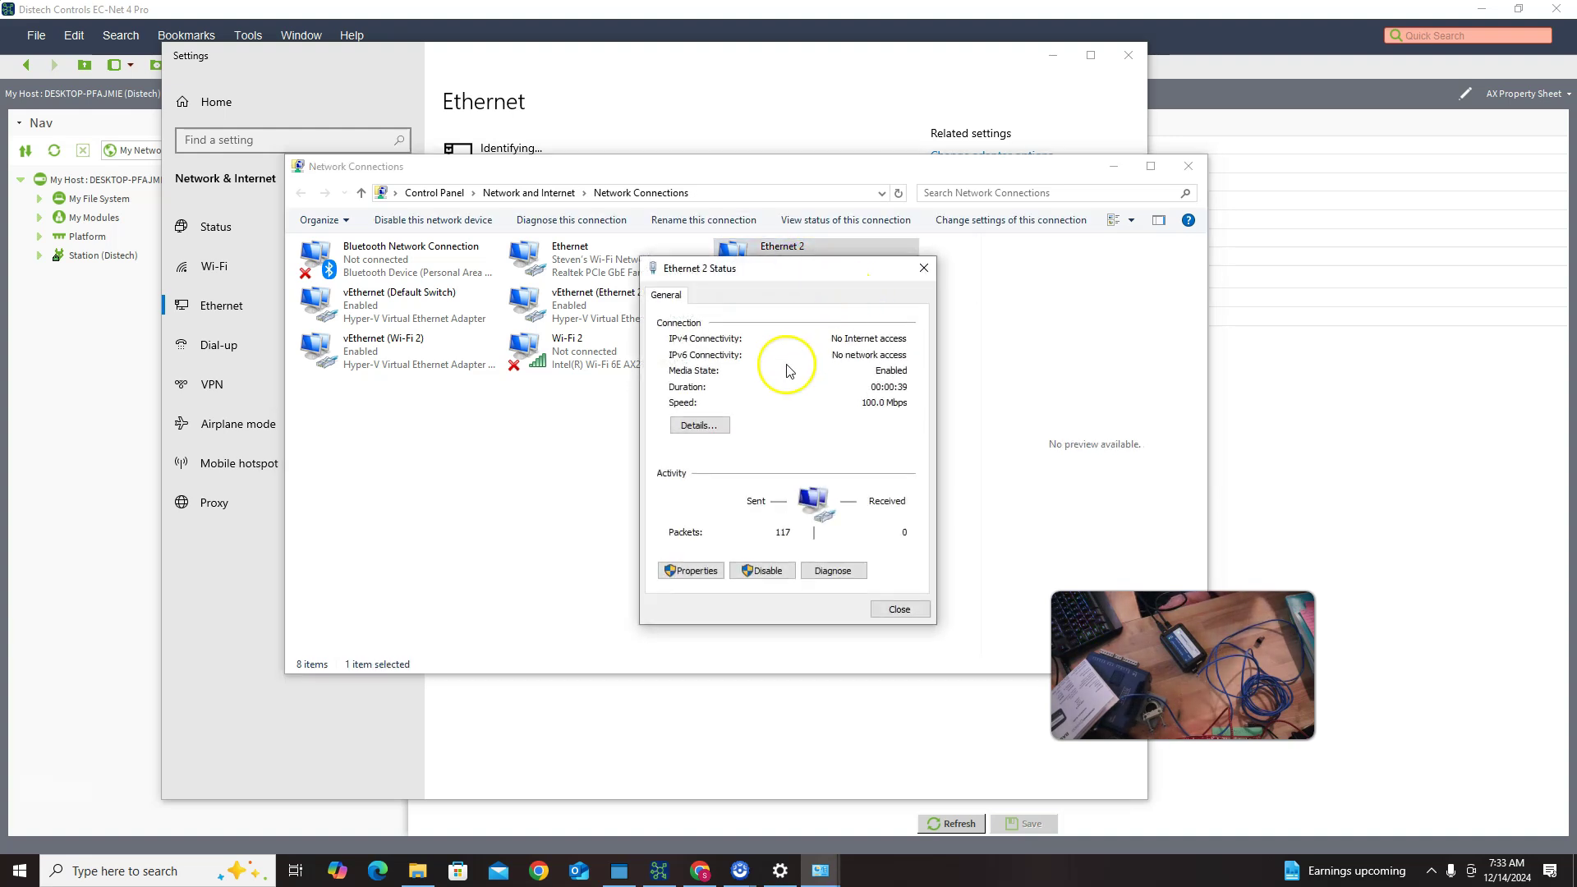
{"action": "left_click", "coordinate": [678, 572]}
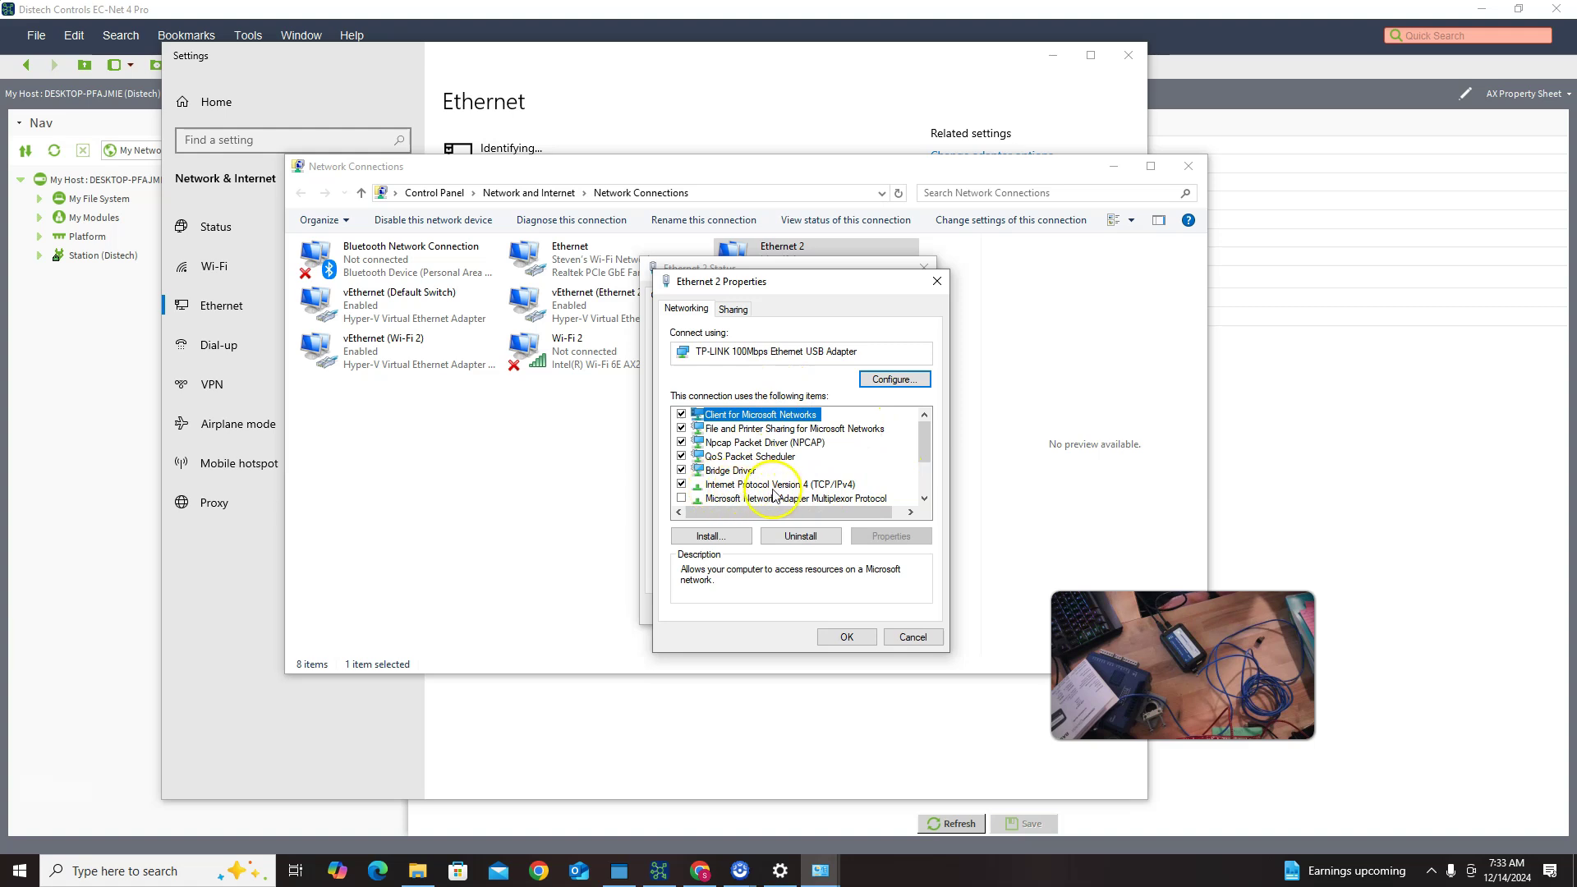
{"action": "double_click", "coordinate": [786, 486]}
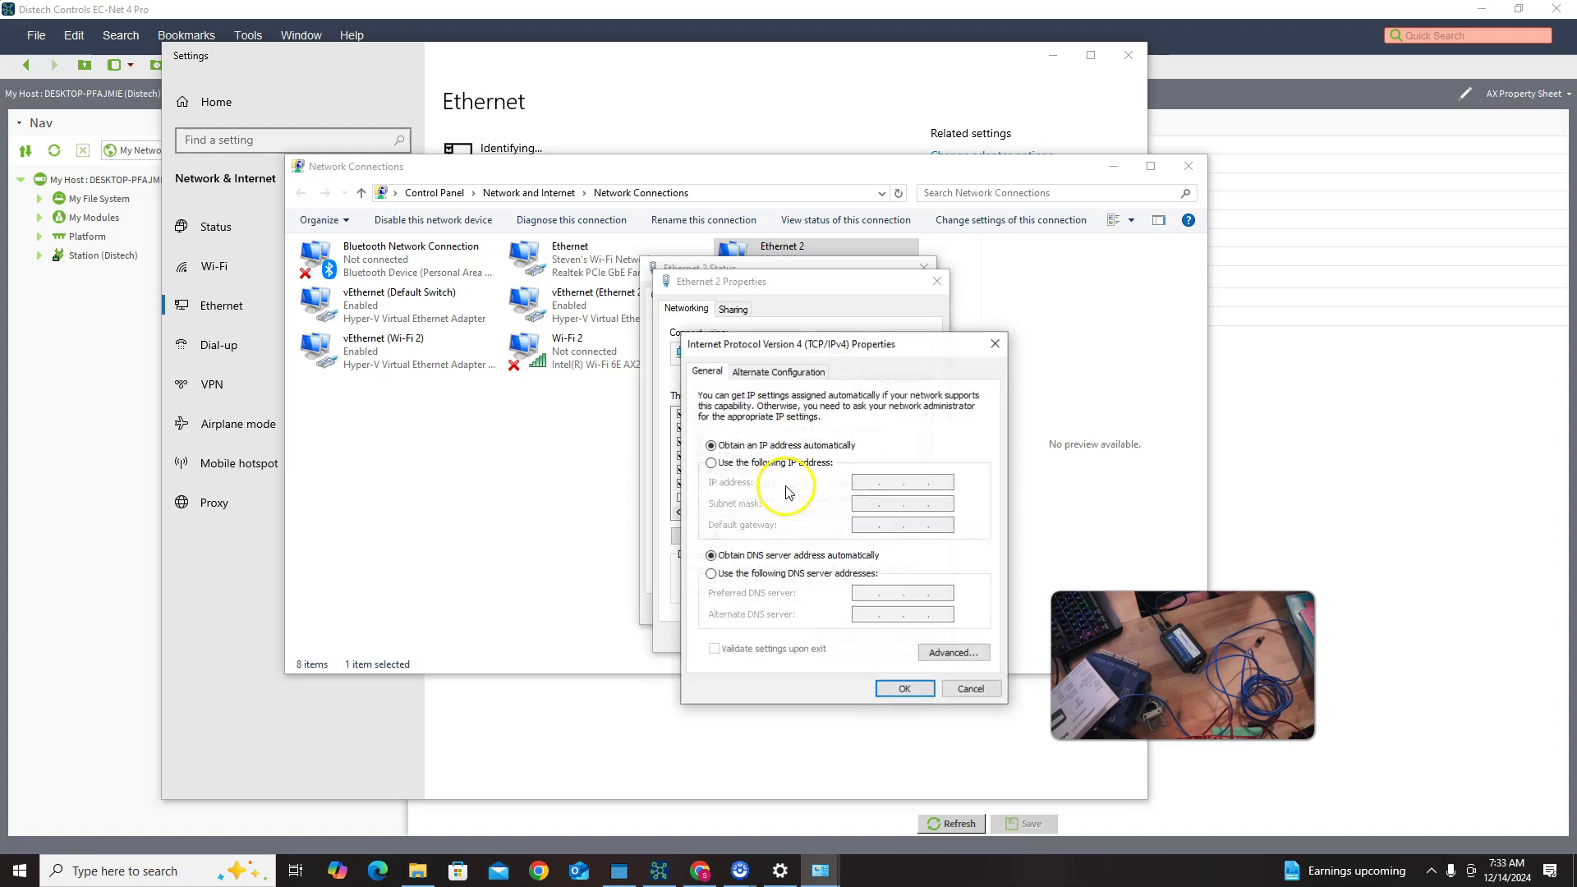
{"action": "left_click", "coordinate": [719, 466]}
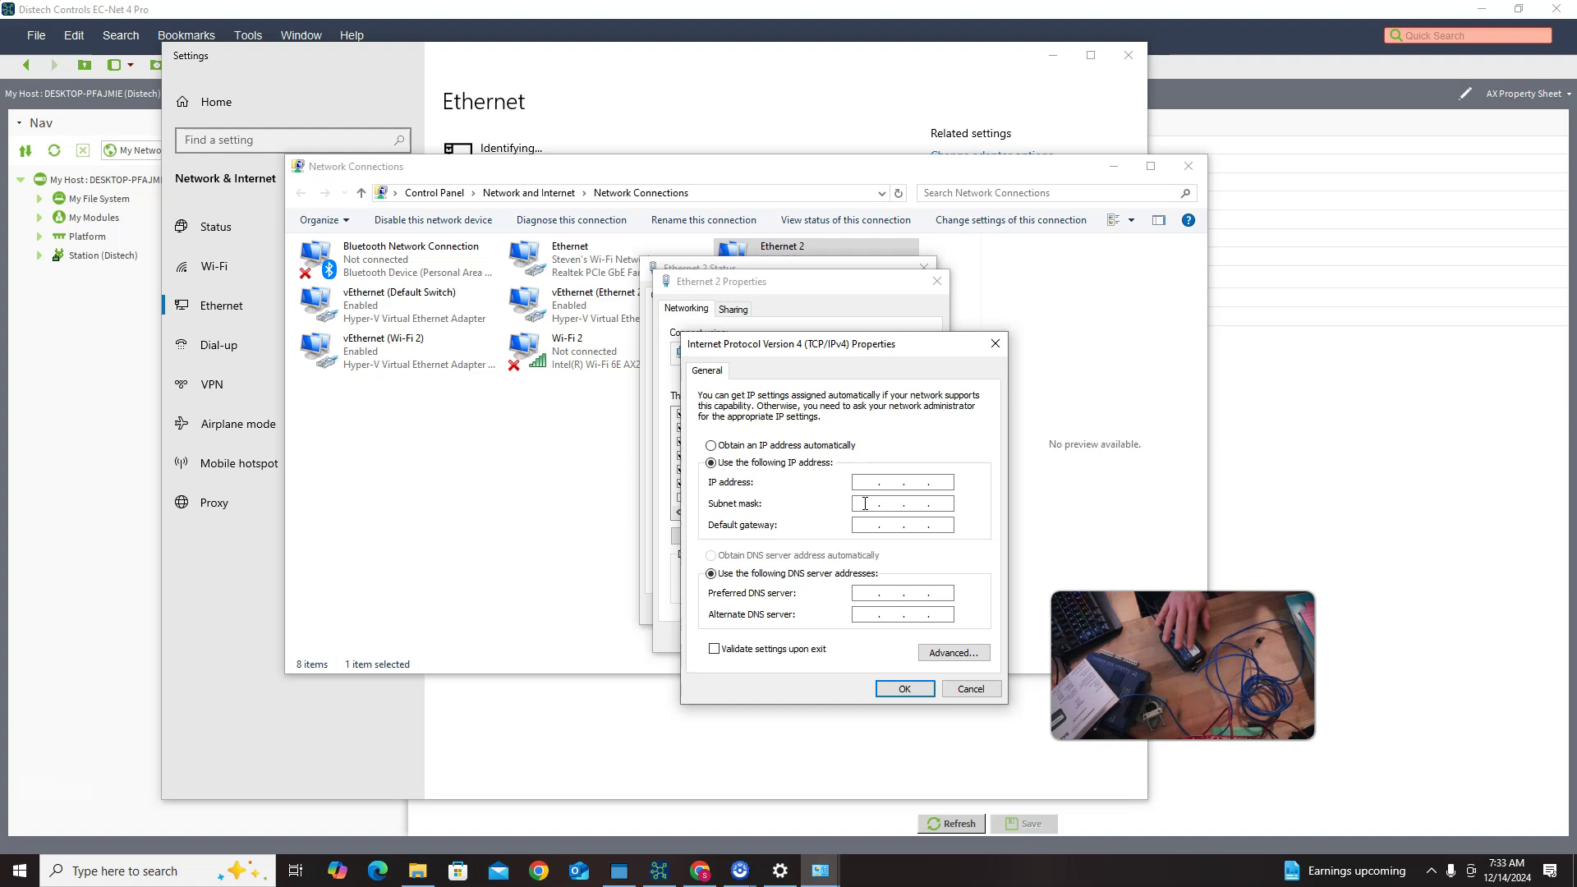
{"action": "left_click", "coordinate": [871, 503]}
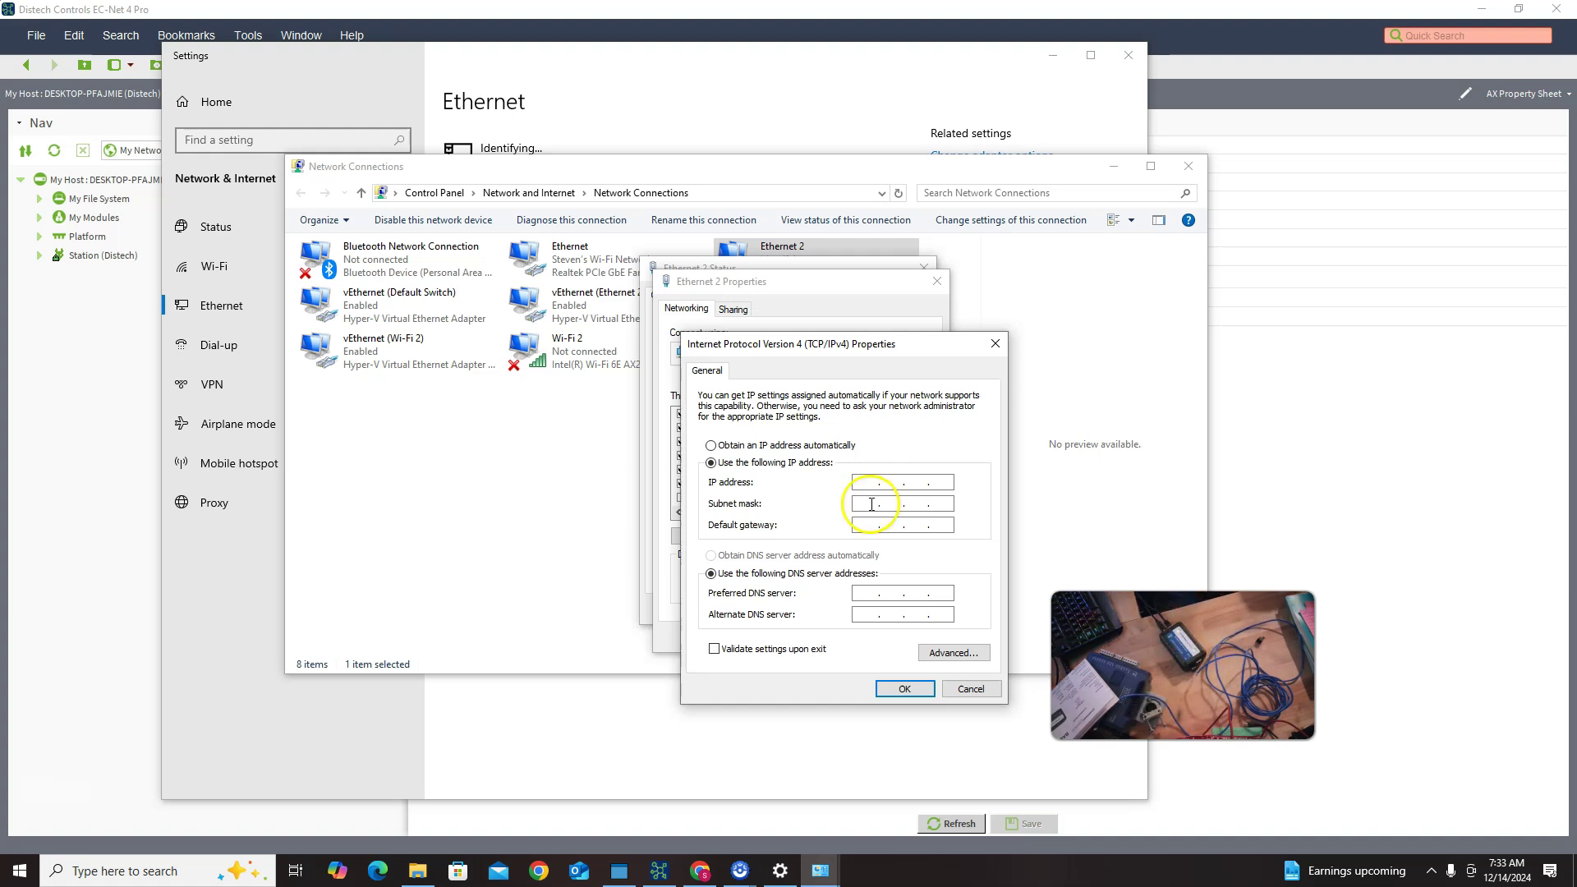
{"action": "left_click", "coordinate": [867, 483]}
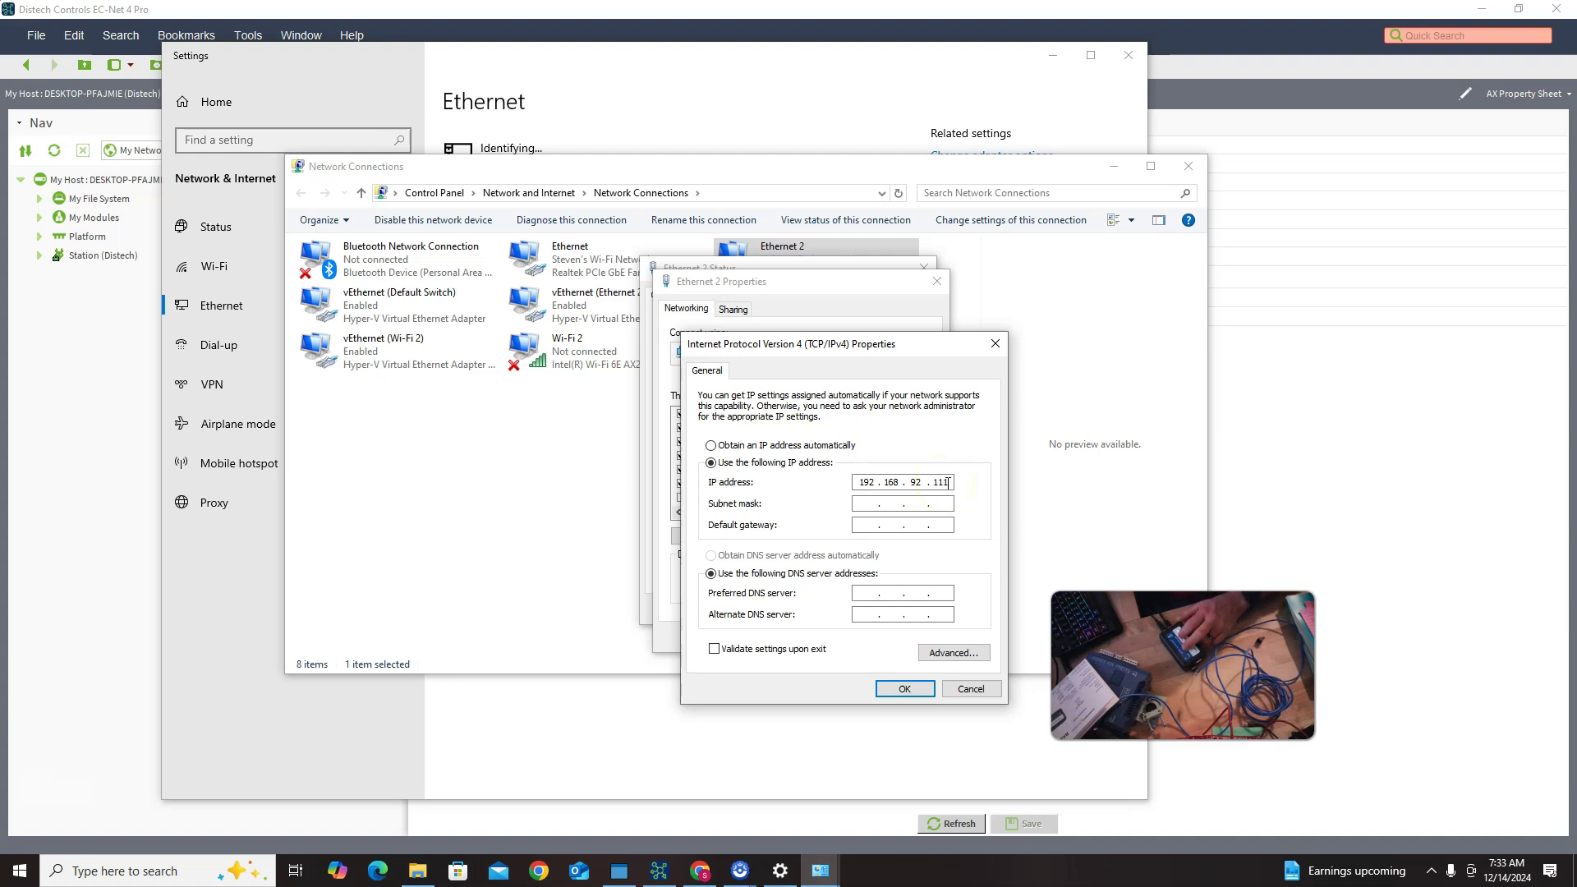
{"action": "left_click", "coordinate": [850, 503]}
{"action": "left_click", "coordinate": [877, 510]}
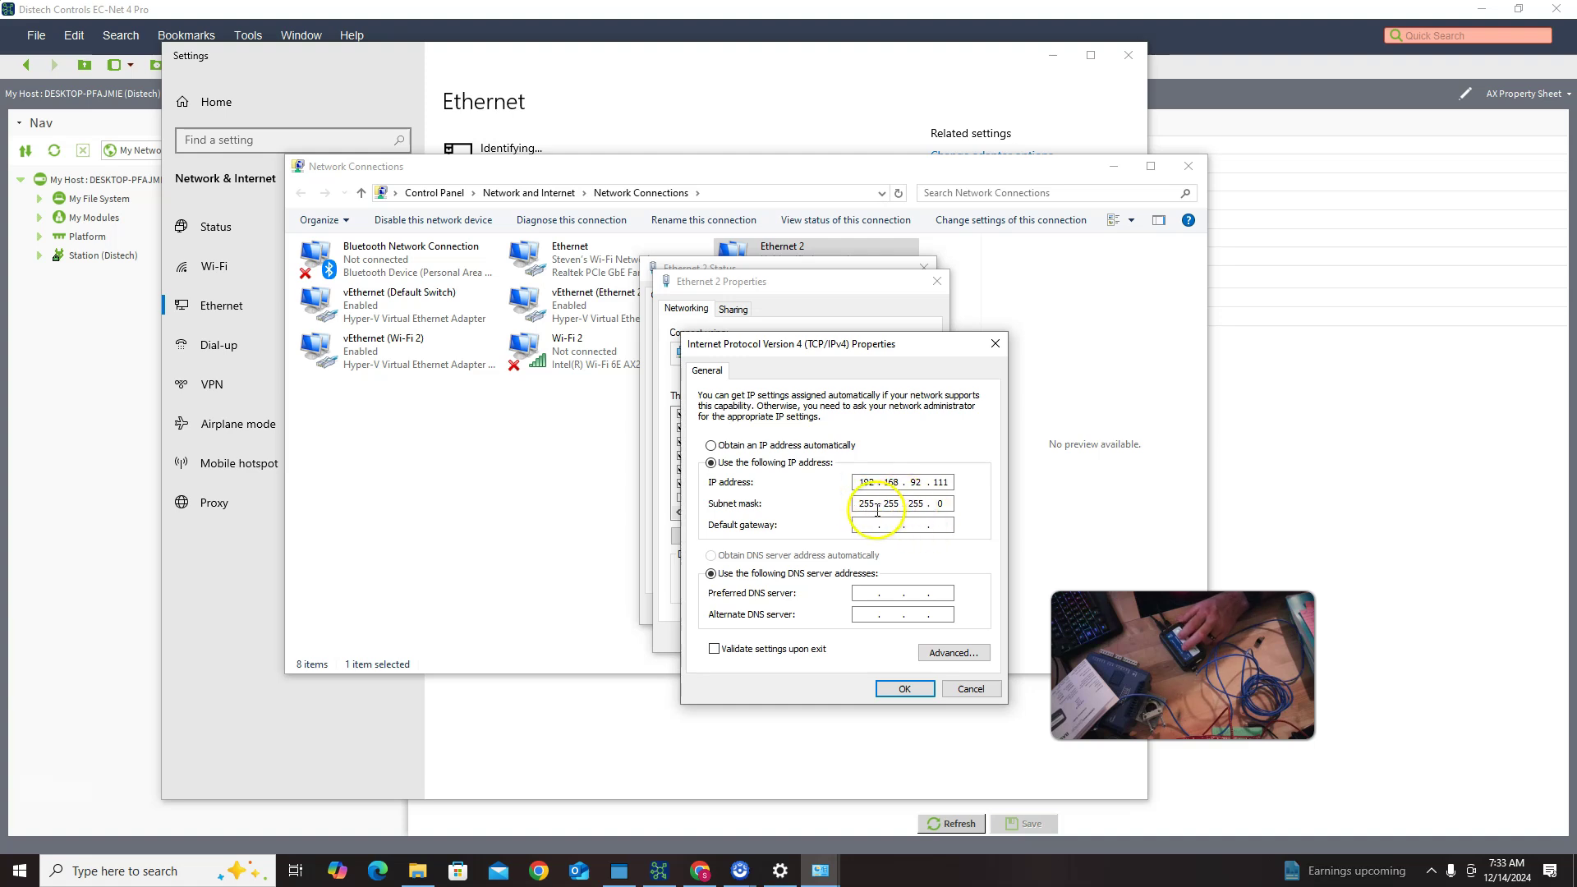
{"action": "left_click", "coordinate": [952, 507]}
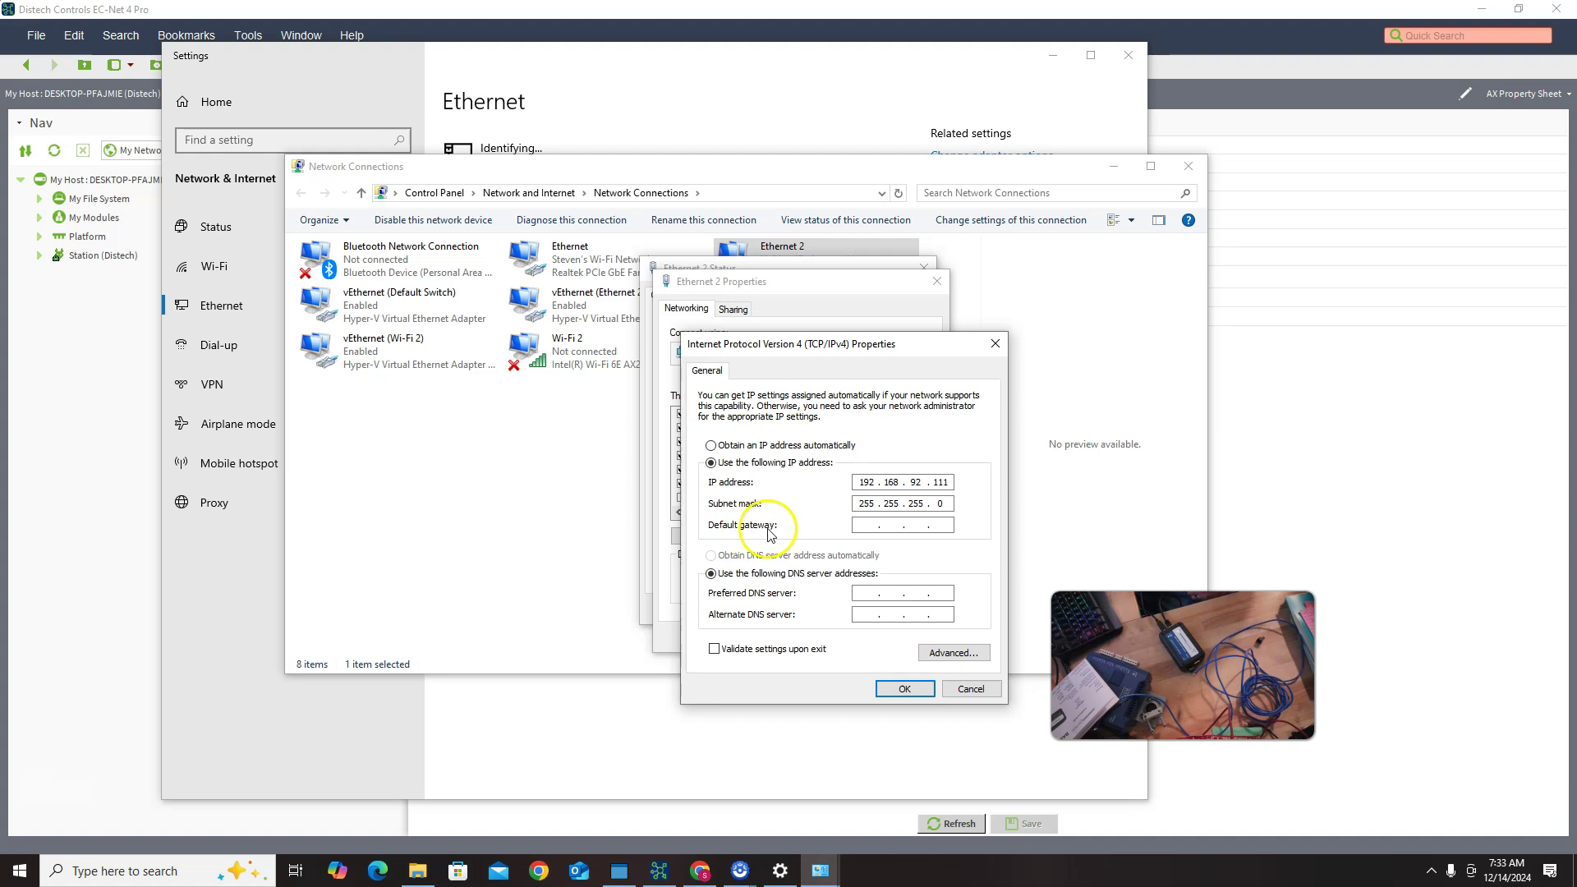
Step: Apply the IPv4 changes and close the Ethernet 2 and network settings windows
{"action": "left_click", "coordinate": [904, 690]}
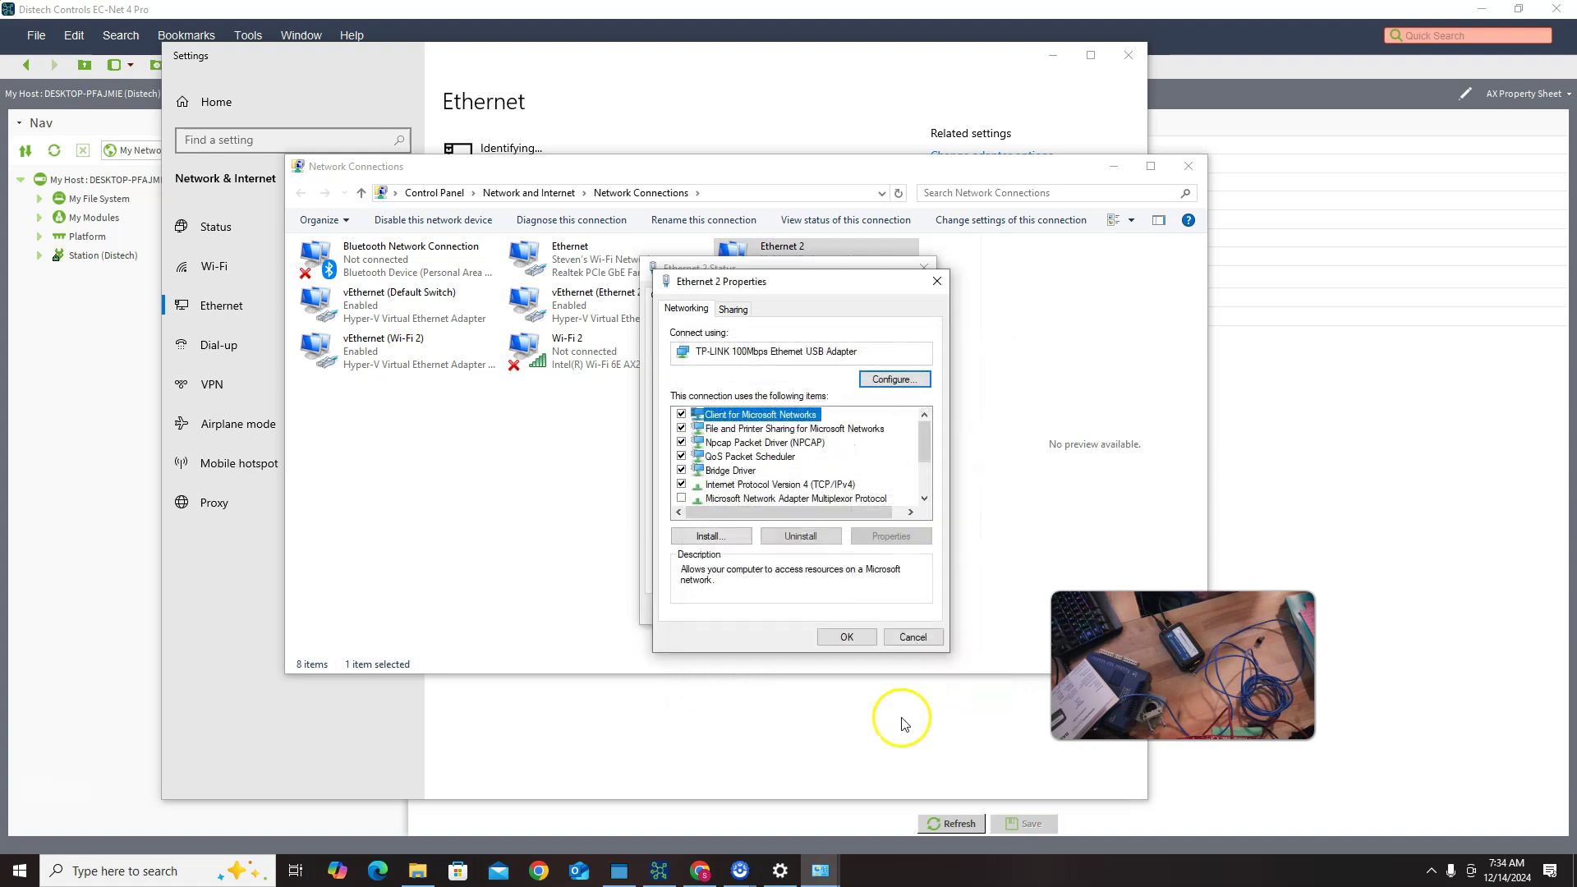
{"action": "left_click", "coordinate": [856, 643]}
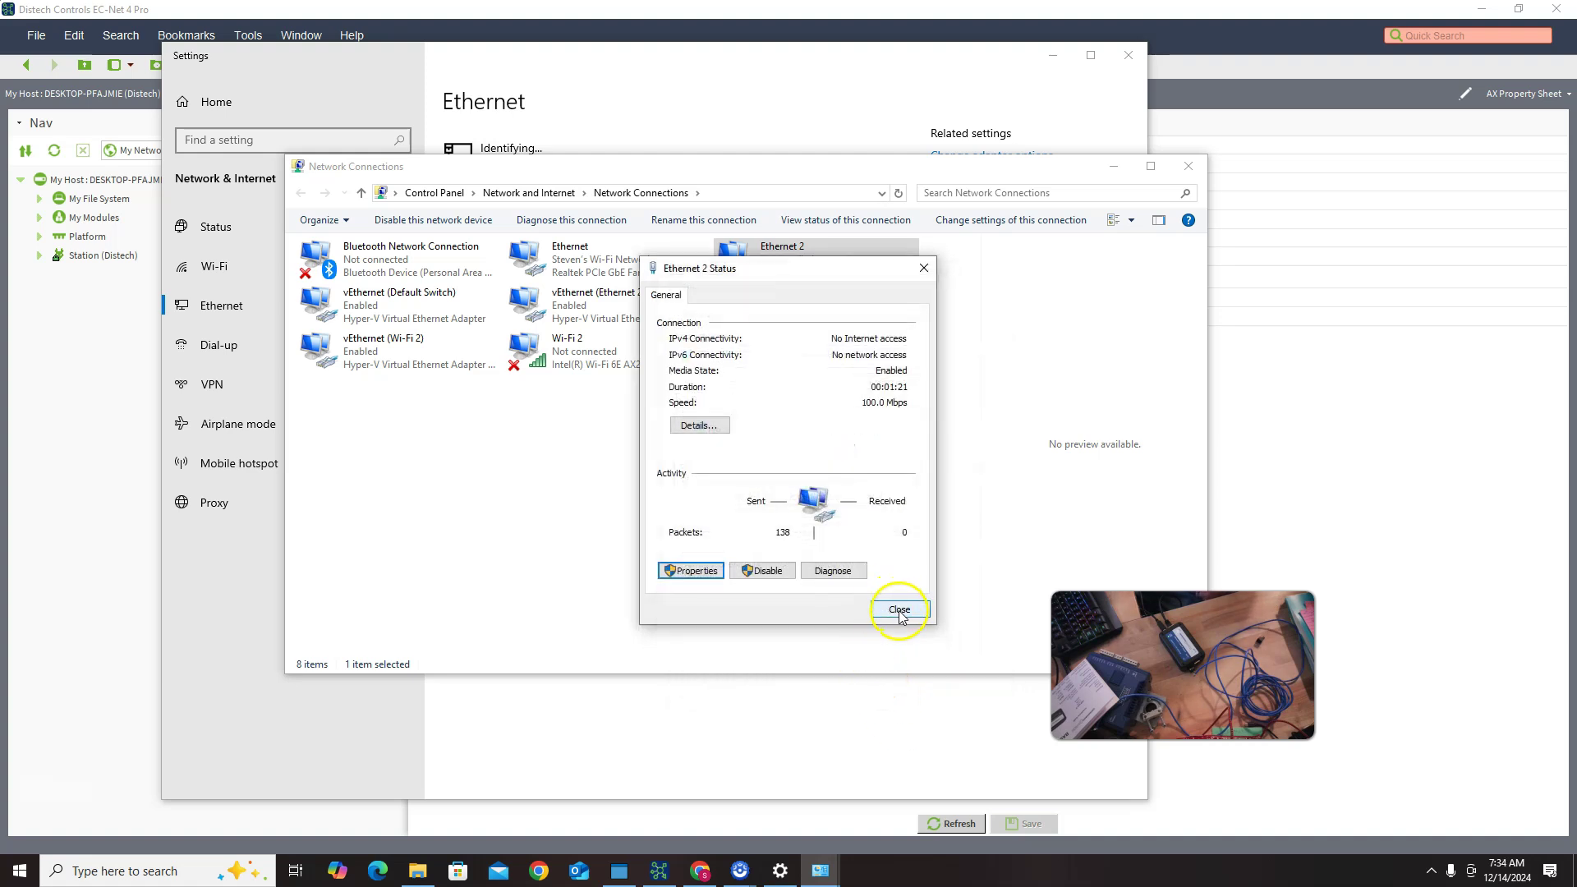
{"action": "left_click", "coordinate": [899, 610]}
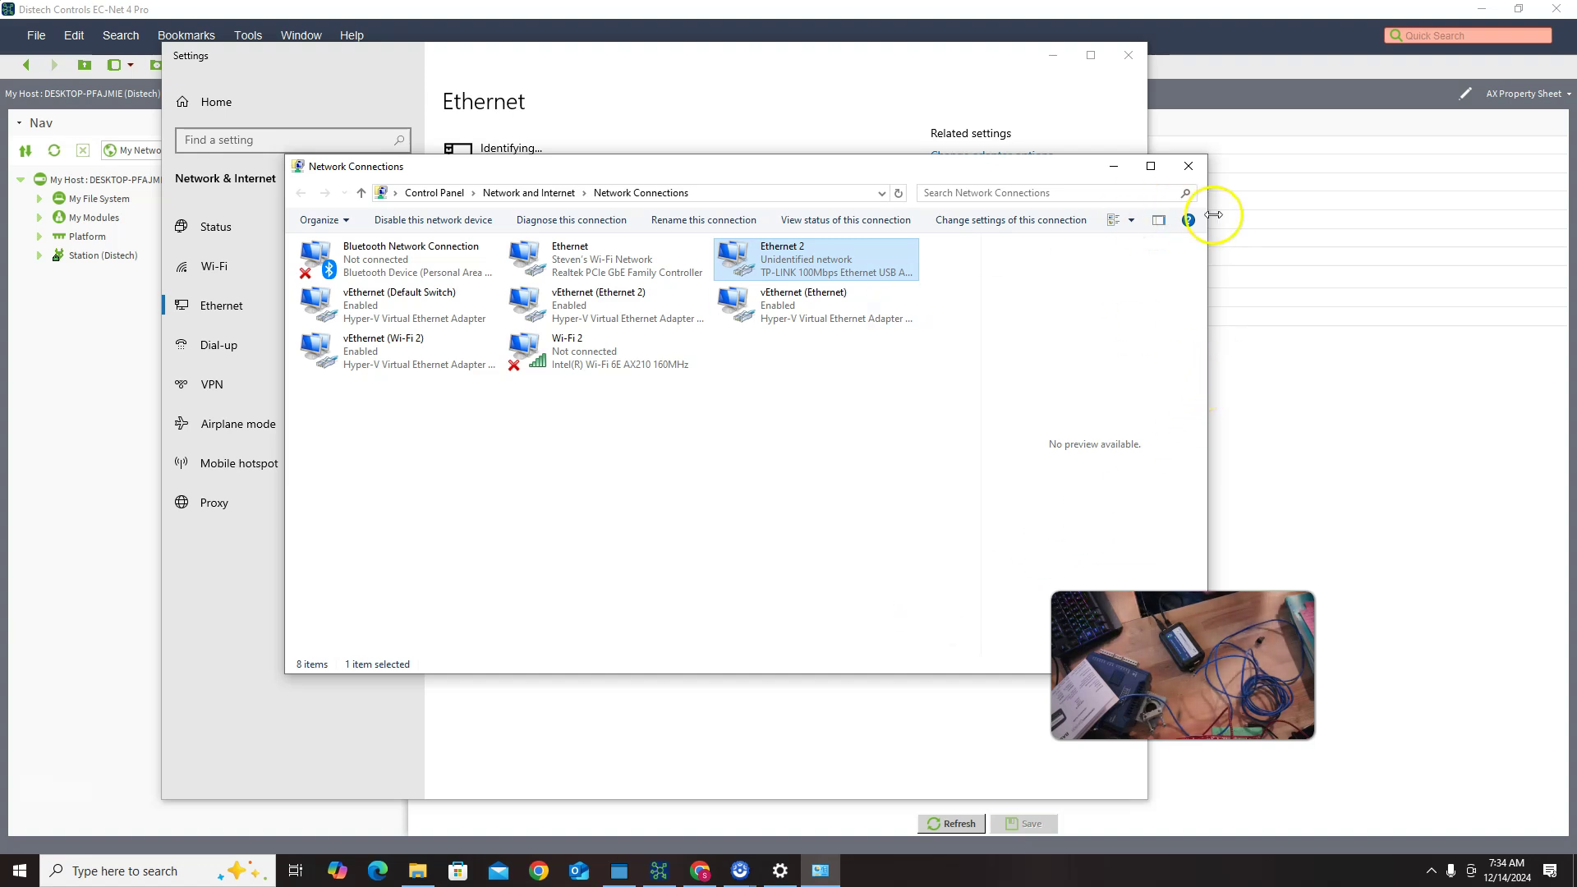
{"action": "left_click", "coordinate": [1188, 167]}
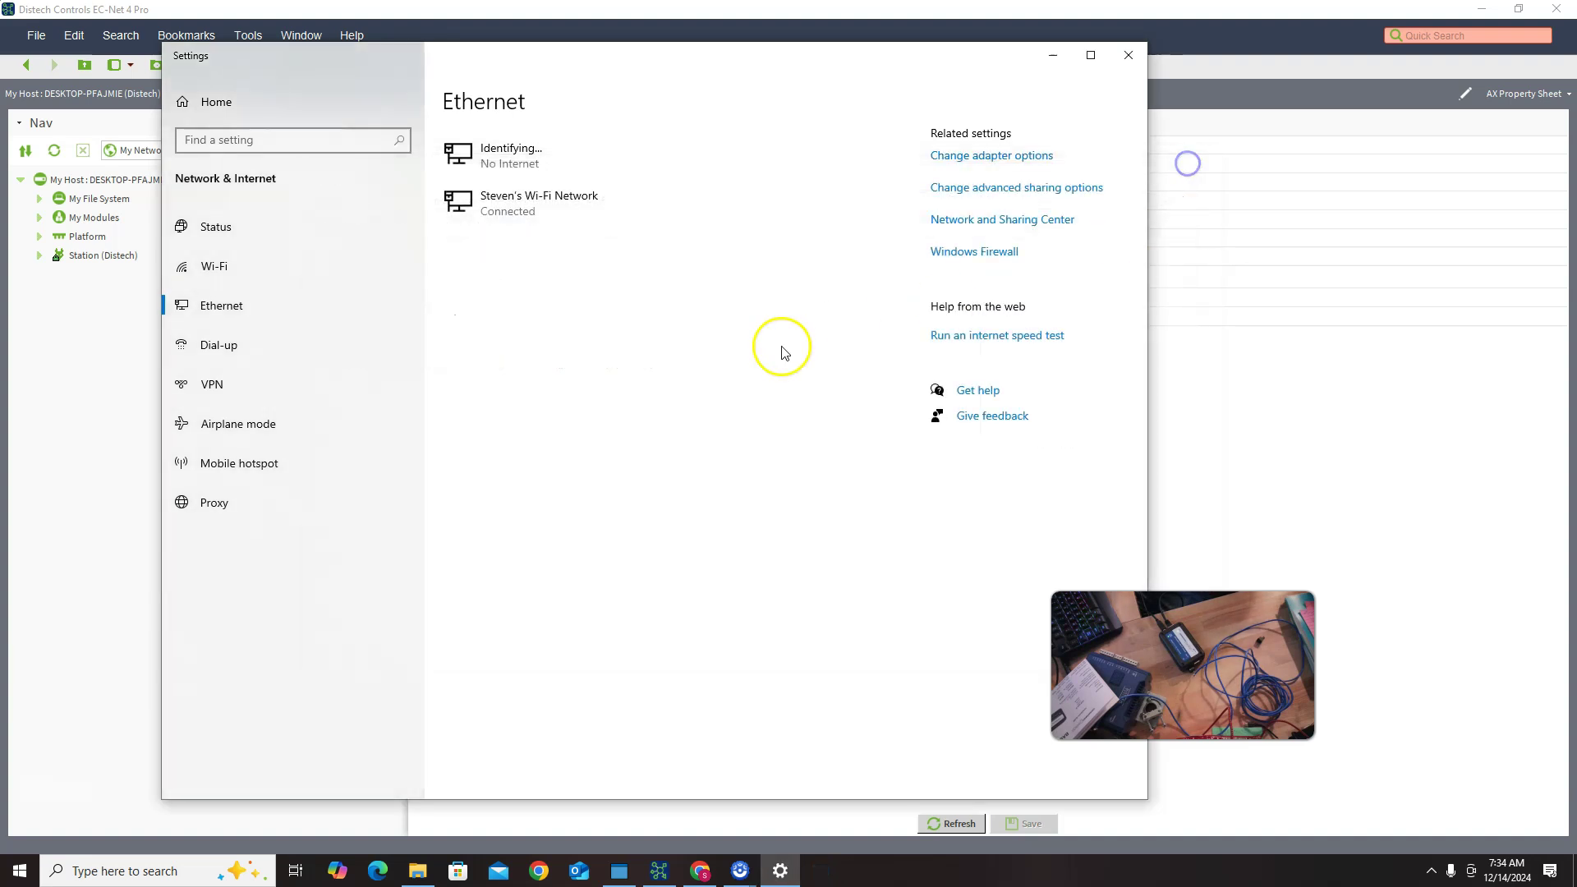
{"action": "left_click", "coordinate": [1127, 55]}
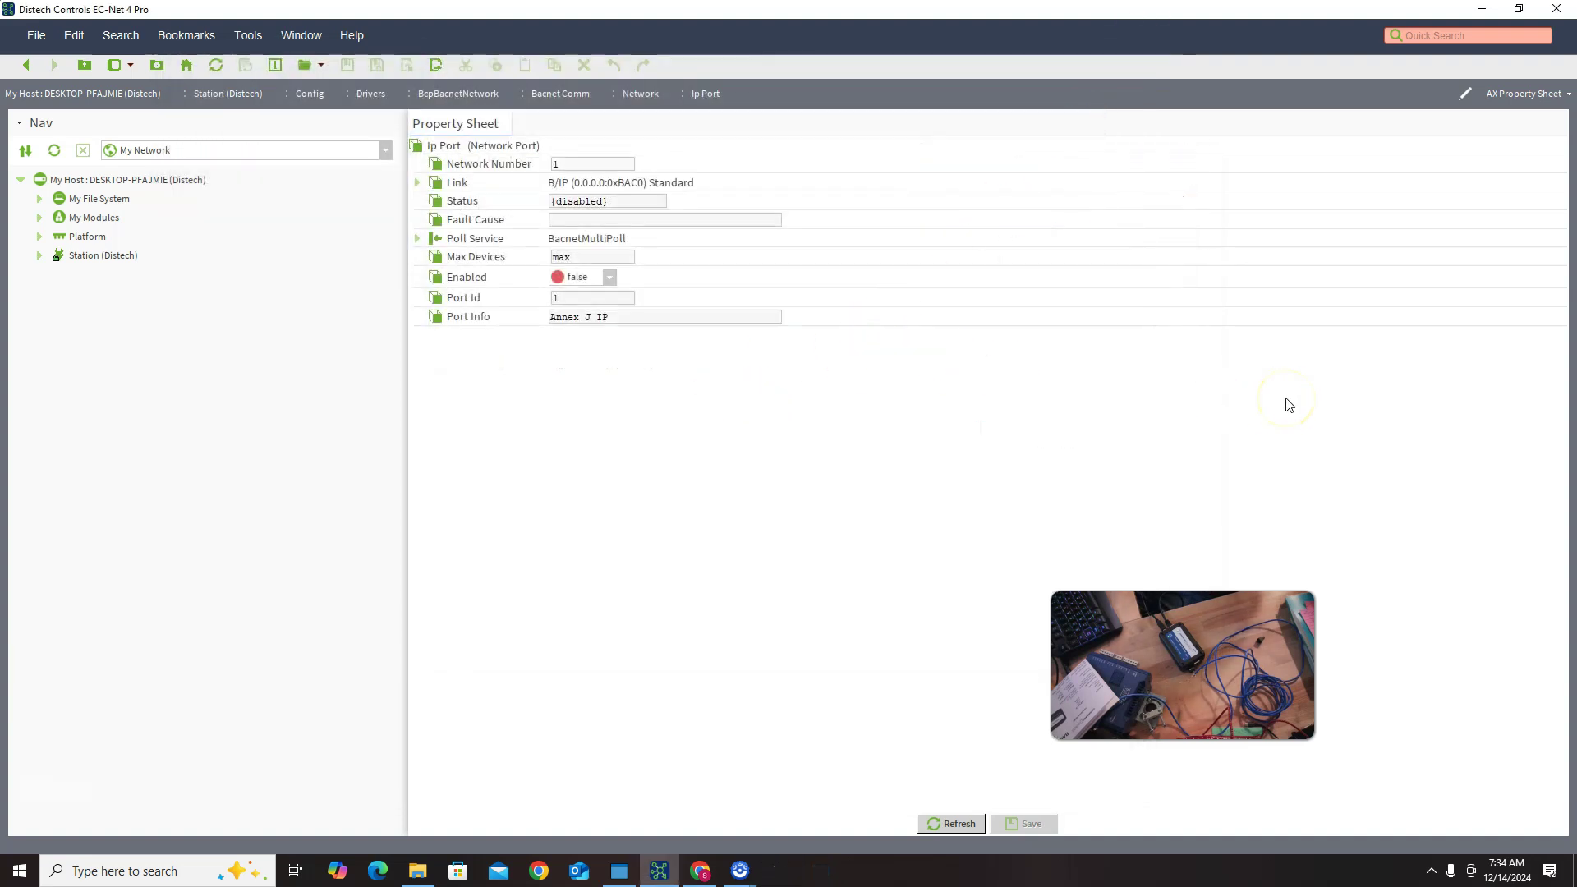
Step: In a new Chrome tab, load the BASRTP-B Configuration page at 192.168.92.68
{"action": "left_click", "coordinate": [699, 870]}
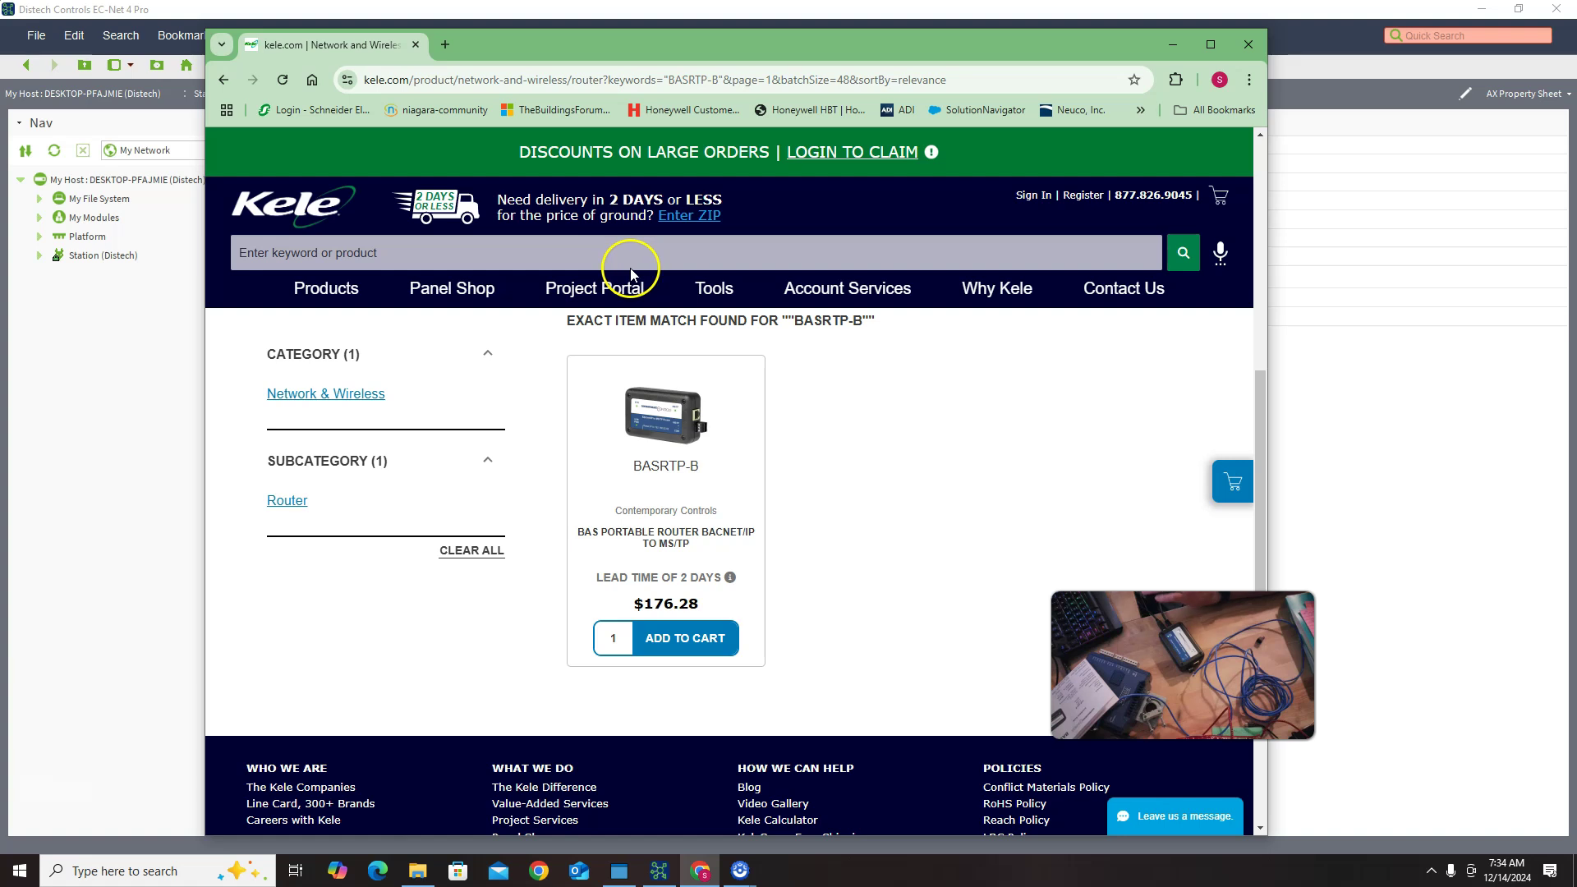
{"action": "left_click", "coordinate": [444, 46]}
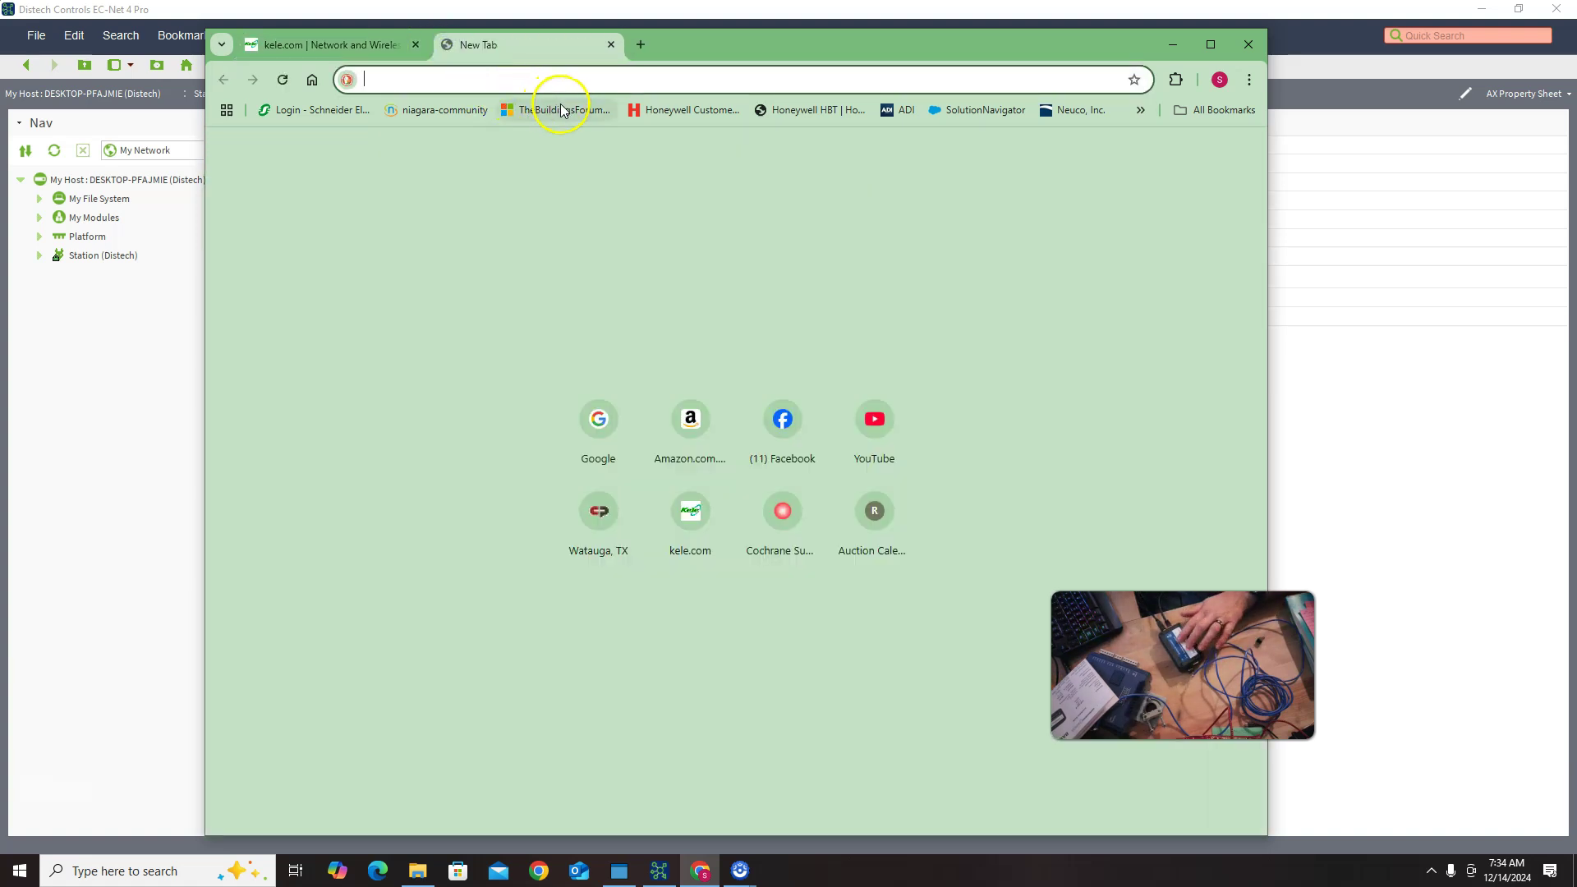
{"action": "type", "text": "192."}
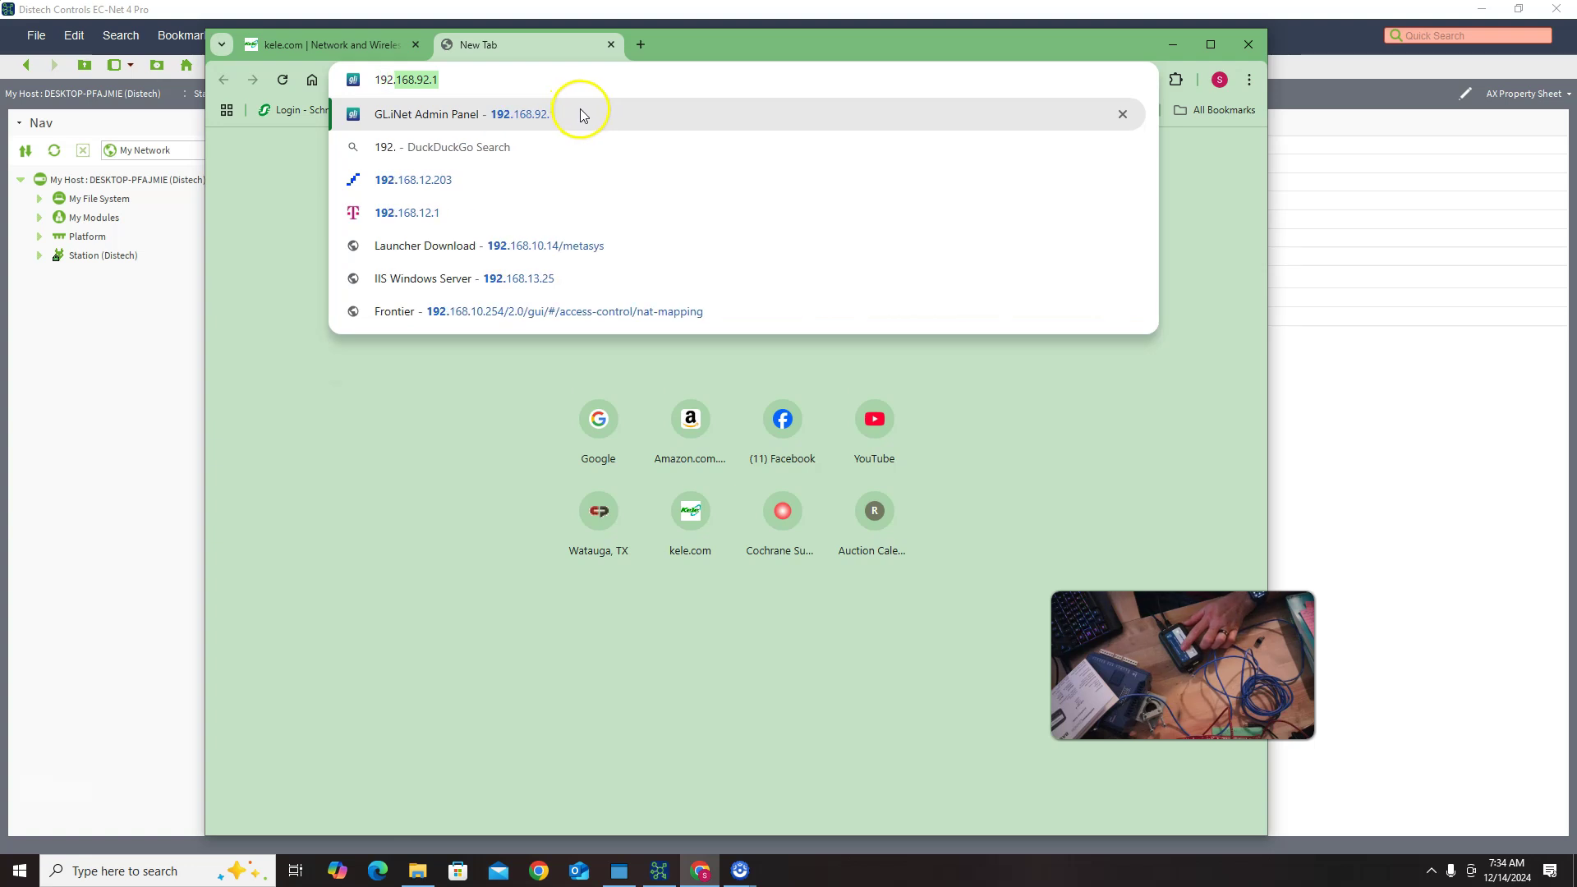
{"action": "type", "text": "168."}
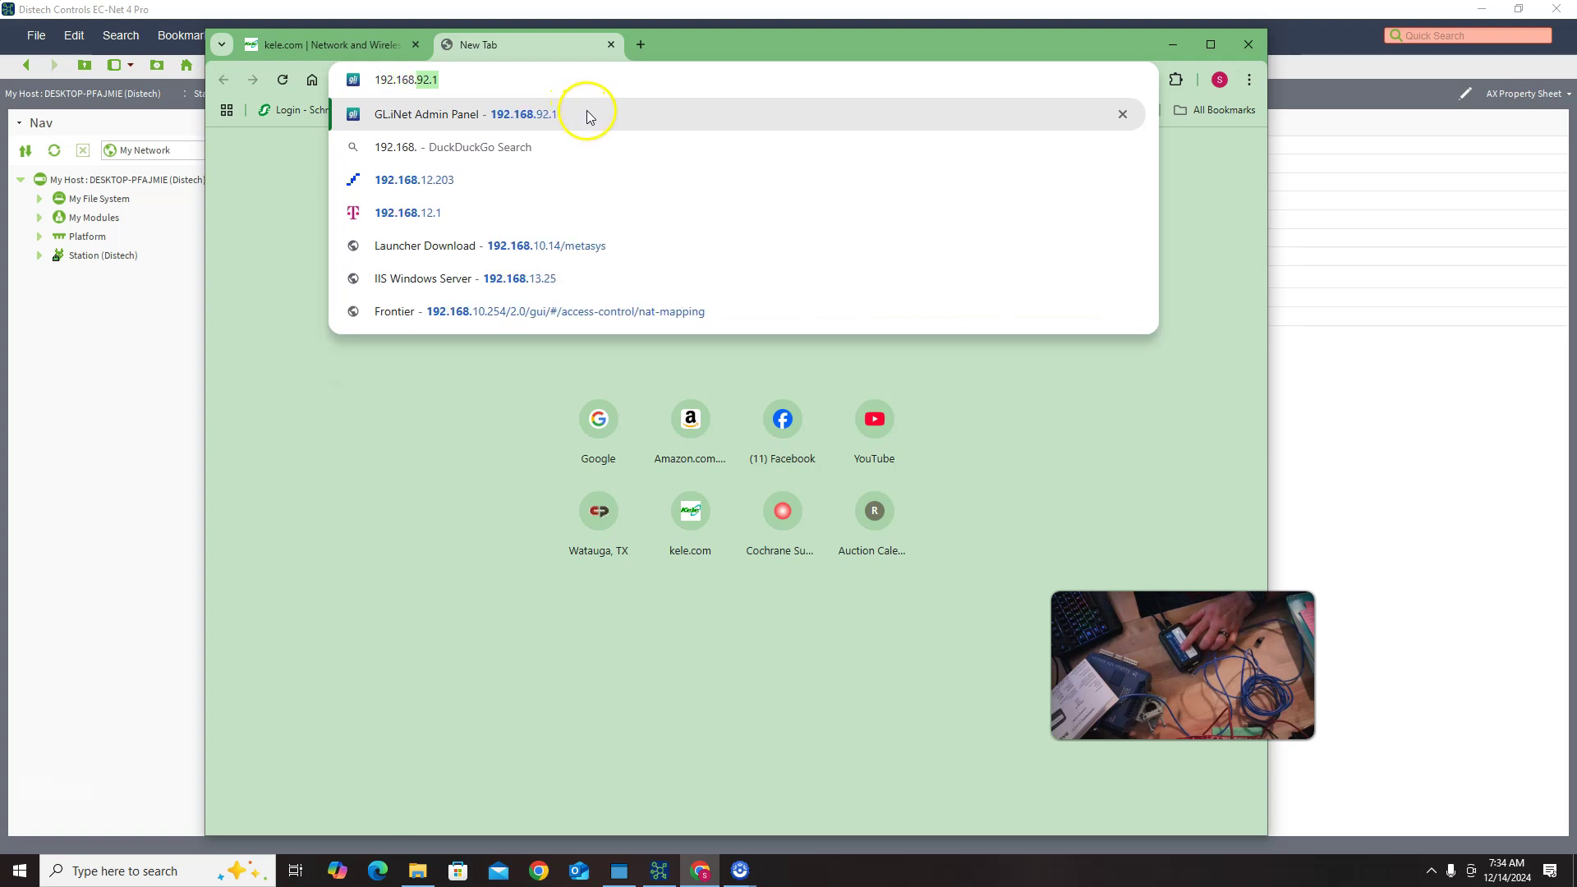
{"action": "type", "text": "92.68"}
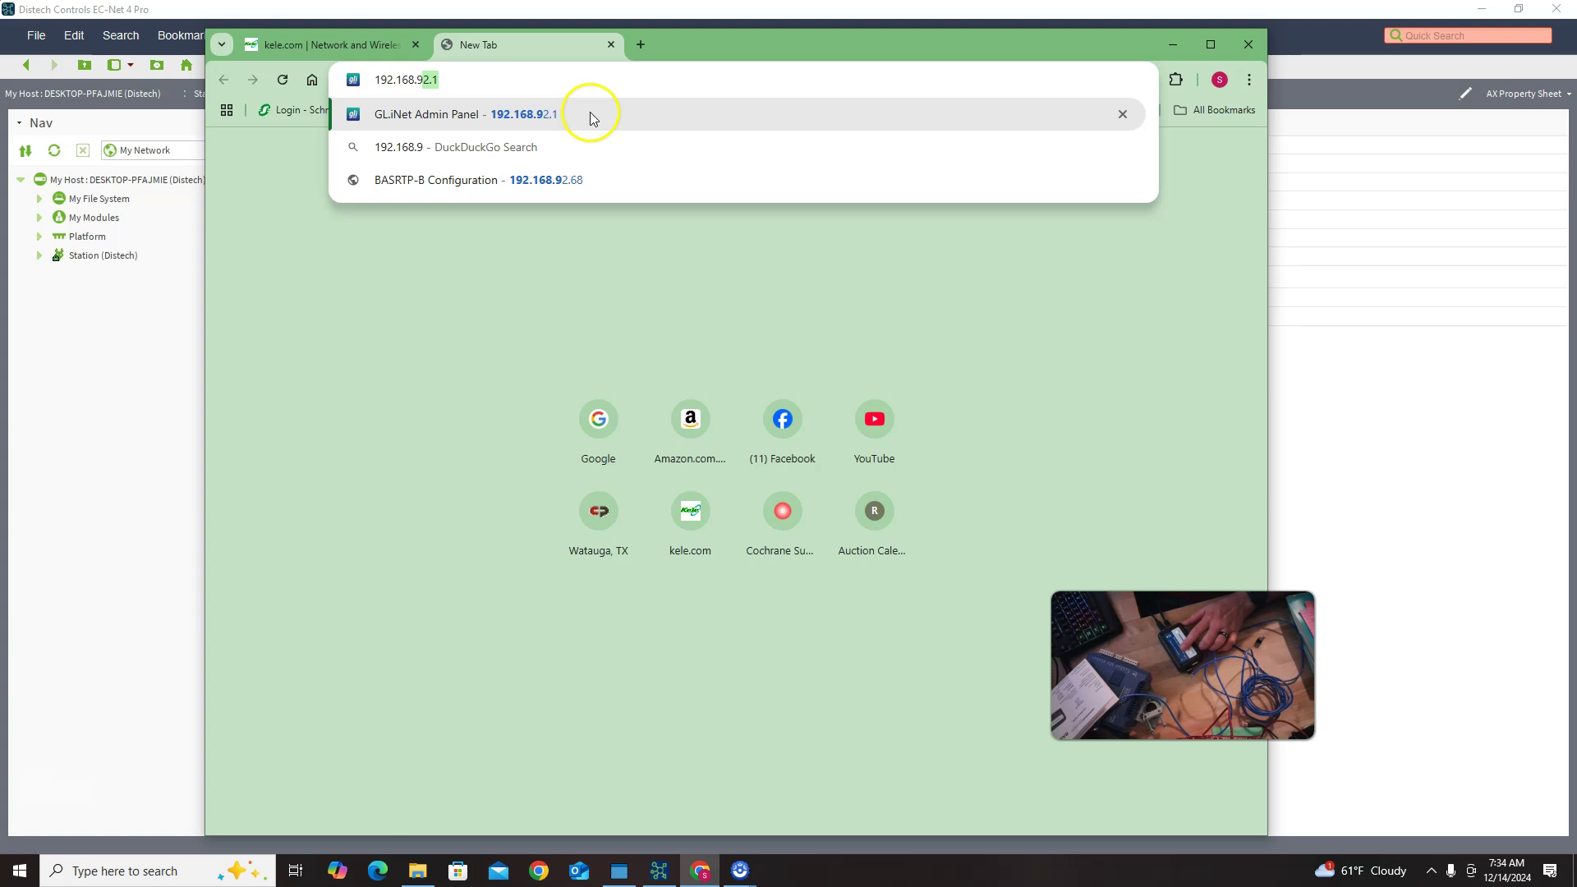
{"action": "left_click", "coordinate": [596, 119]}
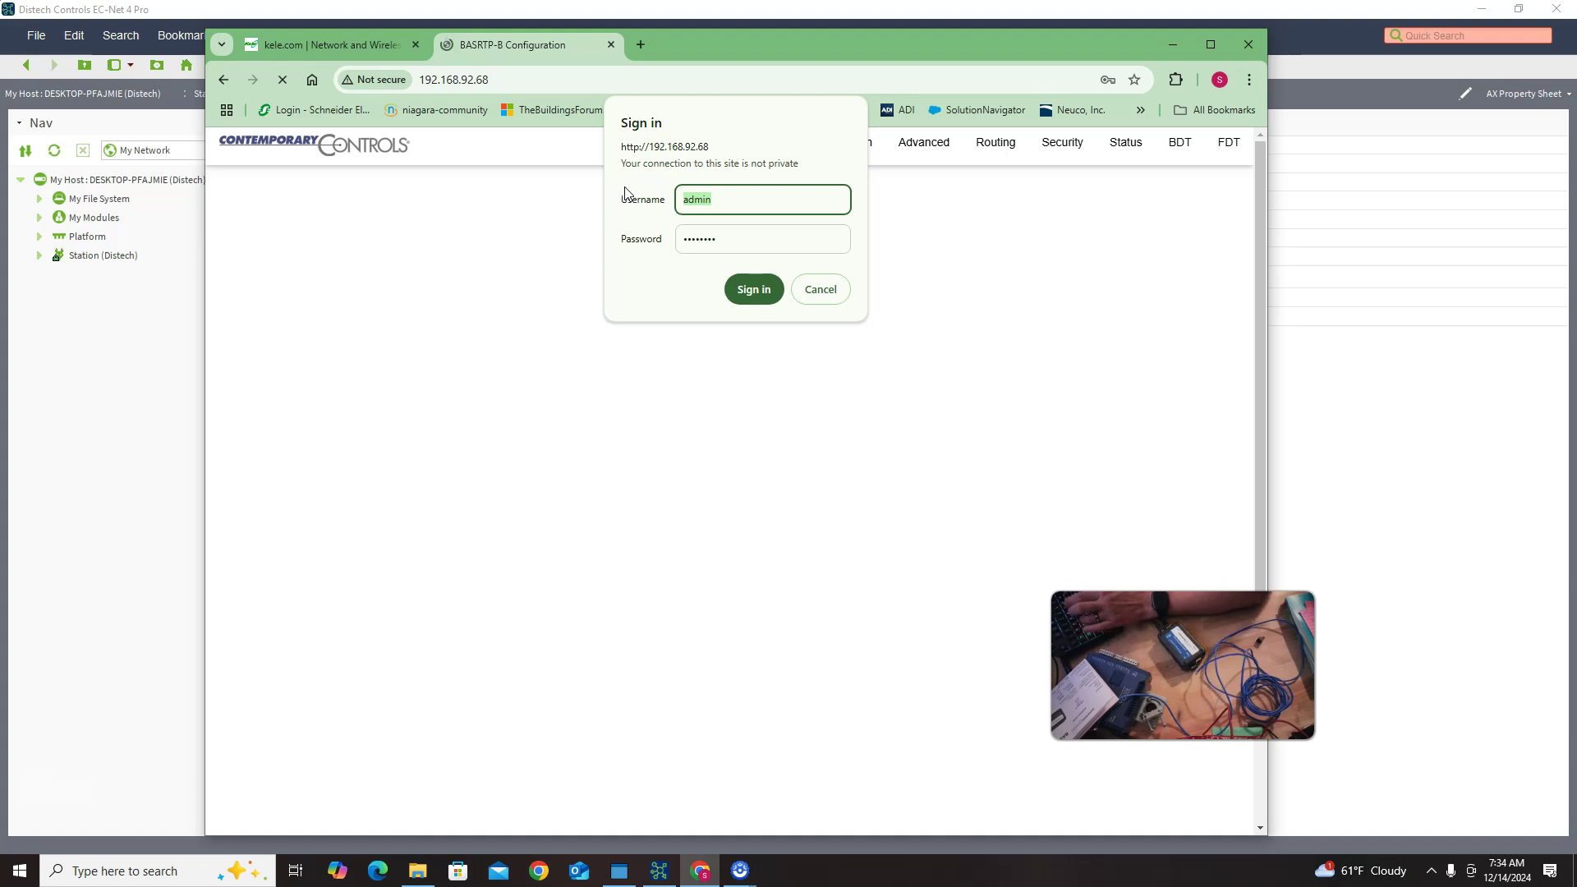
Step: Sign in to the router with the admin credentials and start editing the Security page password
{"action": "type", "text": "admin"}
{"action": "key", "text": "Tab"}
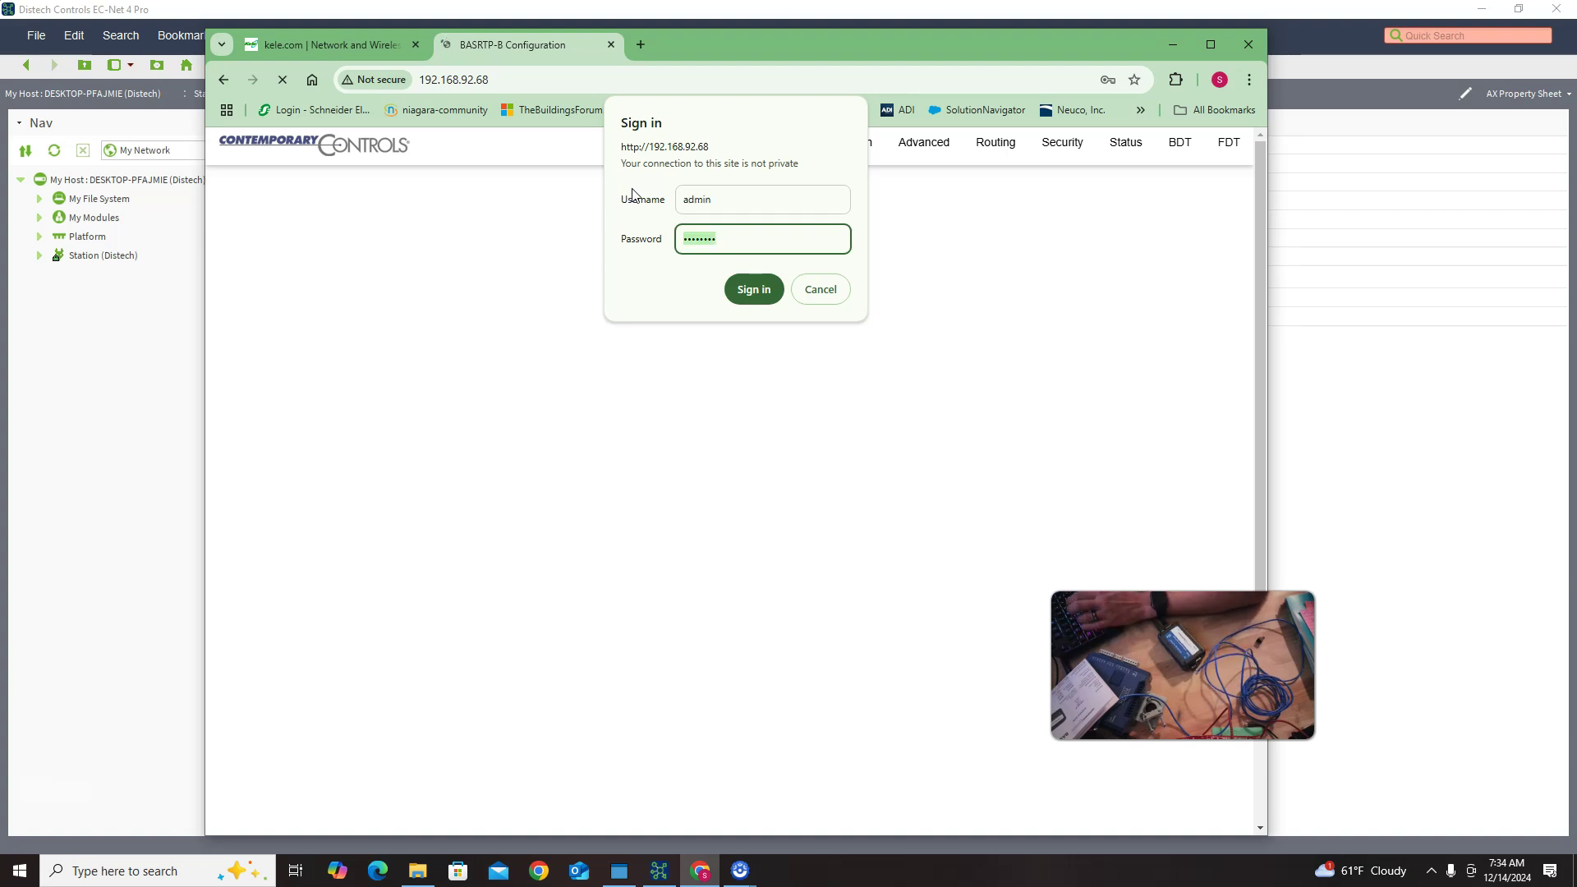
{"action": "key", "text": "Return"}
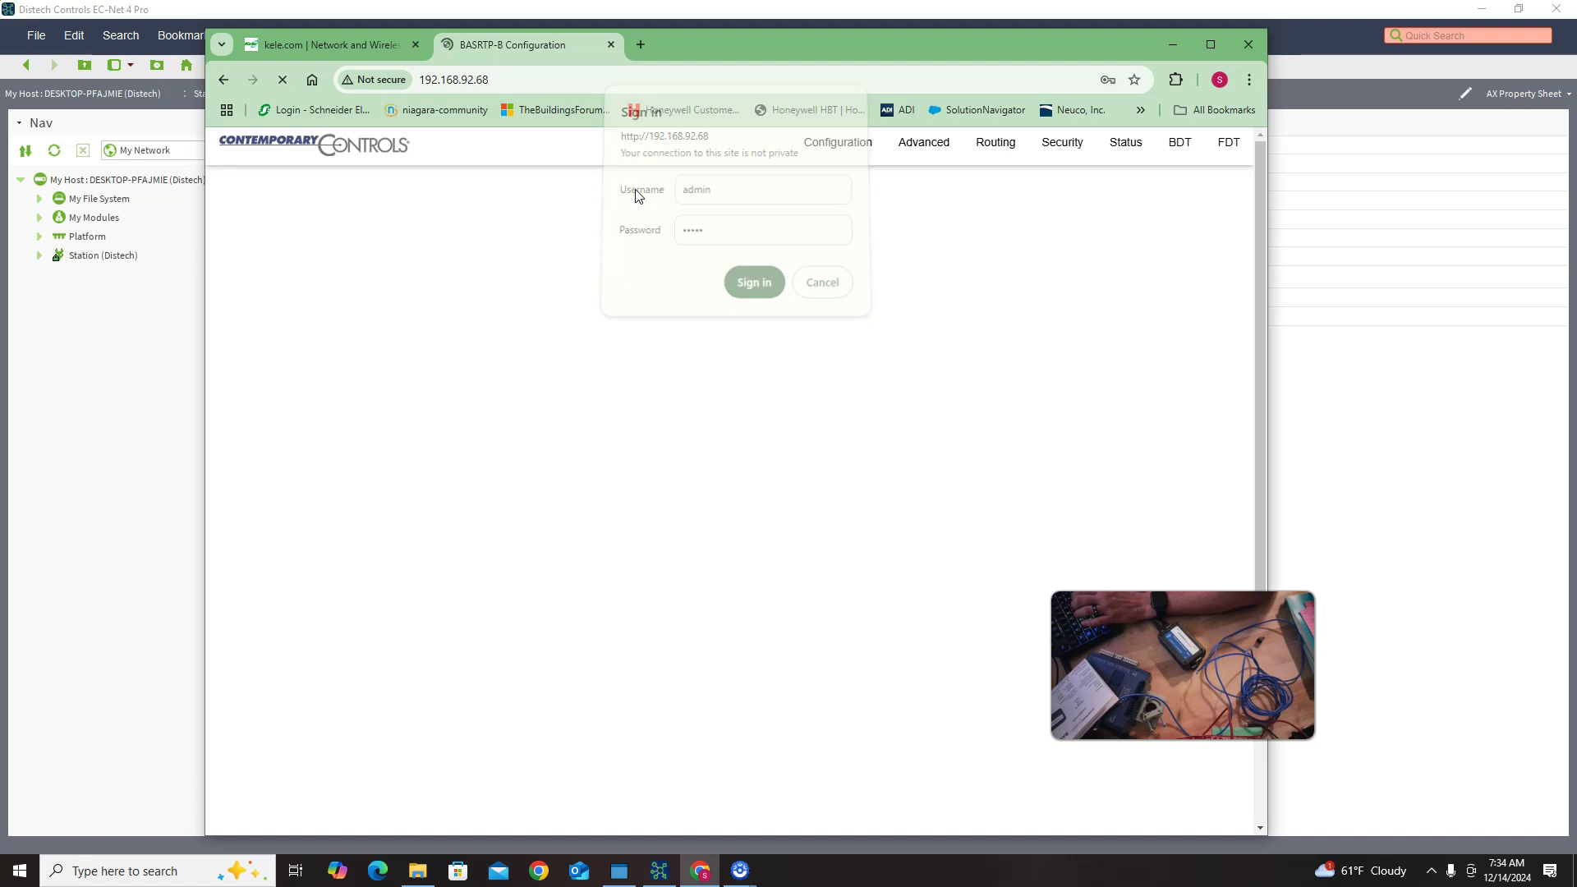
{"action": "left_click", "coordinate": [386, 284]}
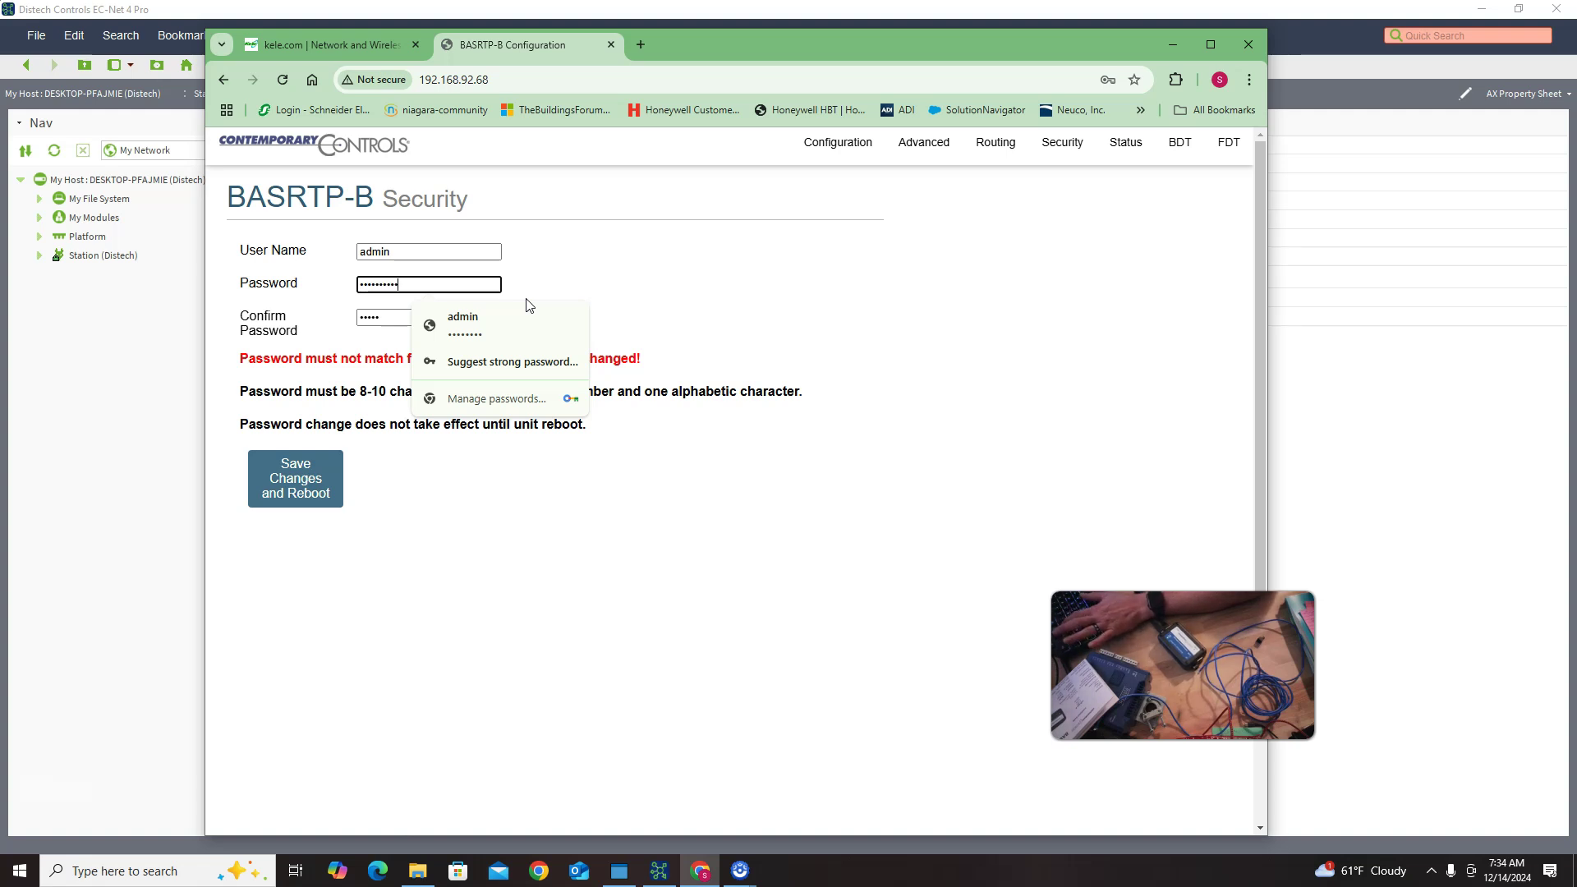
Step: Confirm the new router password and save it, rebooting the router without storing it in Chrome
{"action": "left_click", "coordinate": [385, 319]}
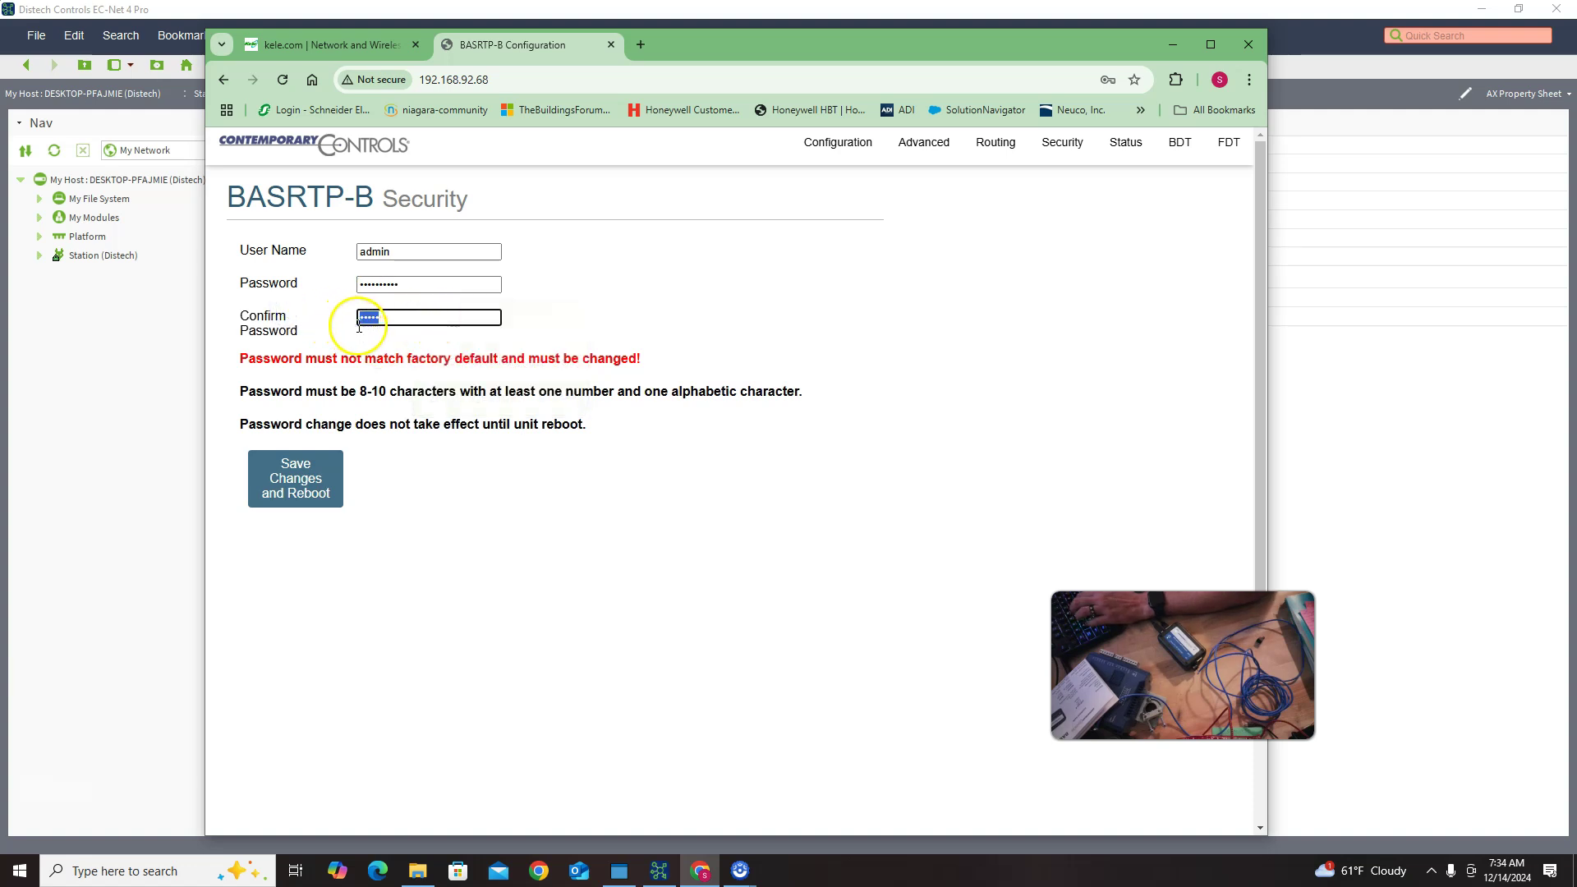
{"action": "type", "text": "admin"}
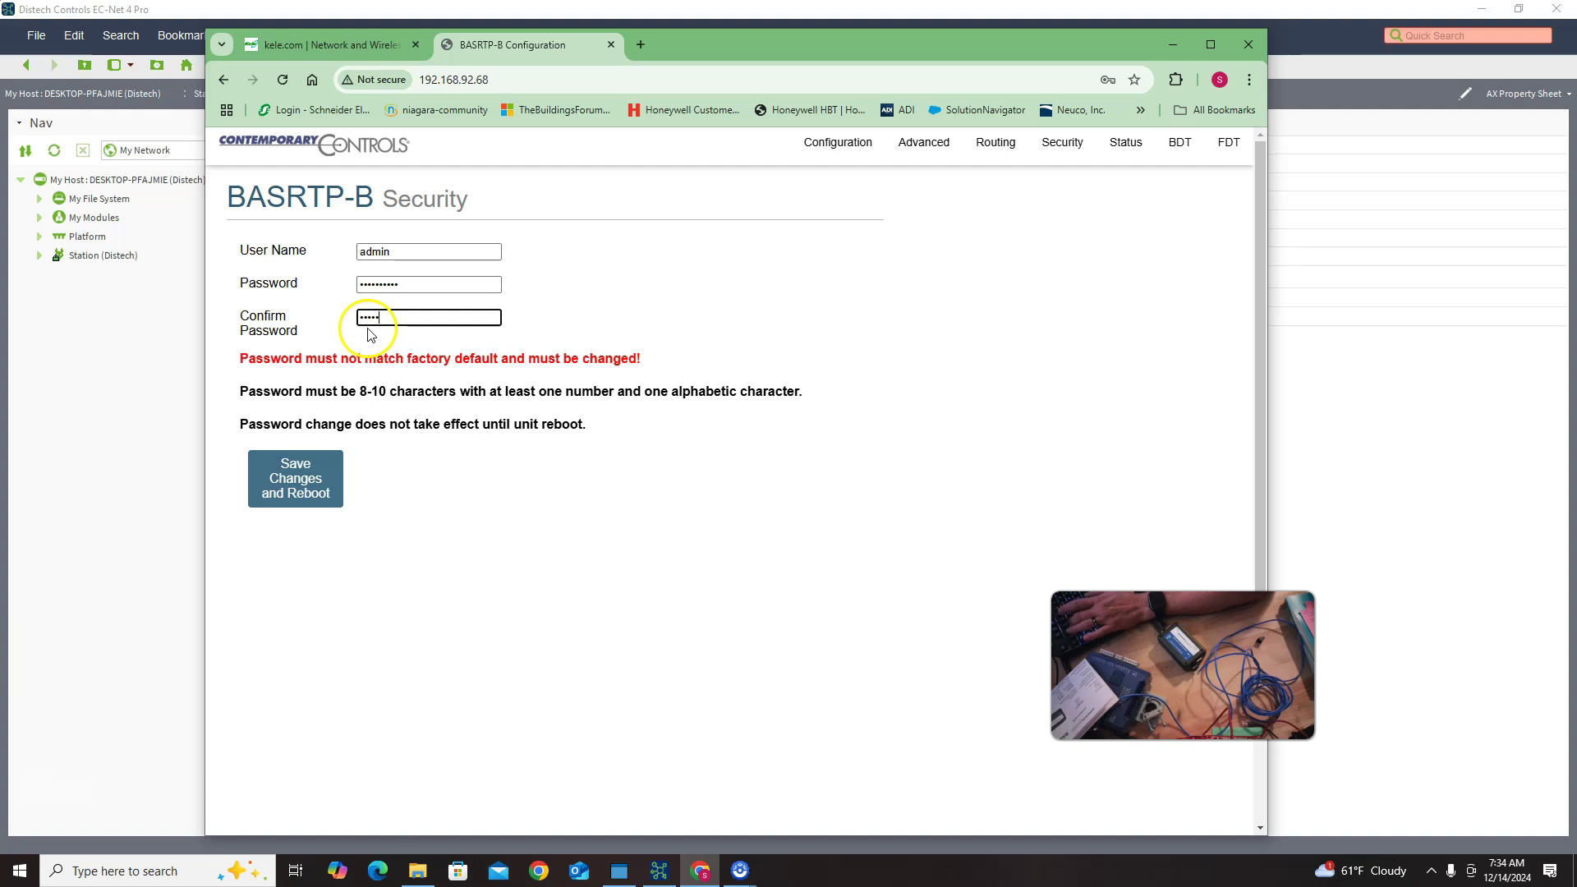
{"action": "type", "text": "123"}
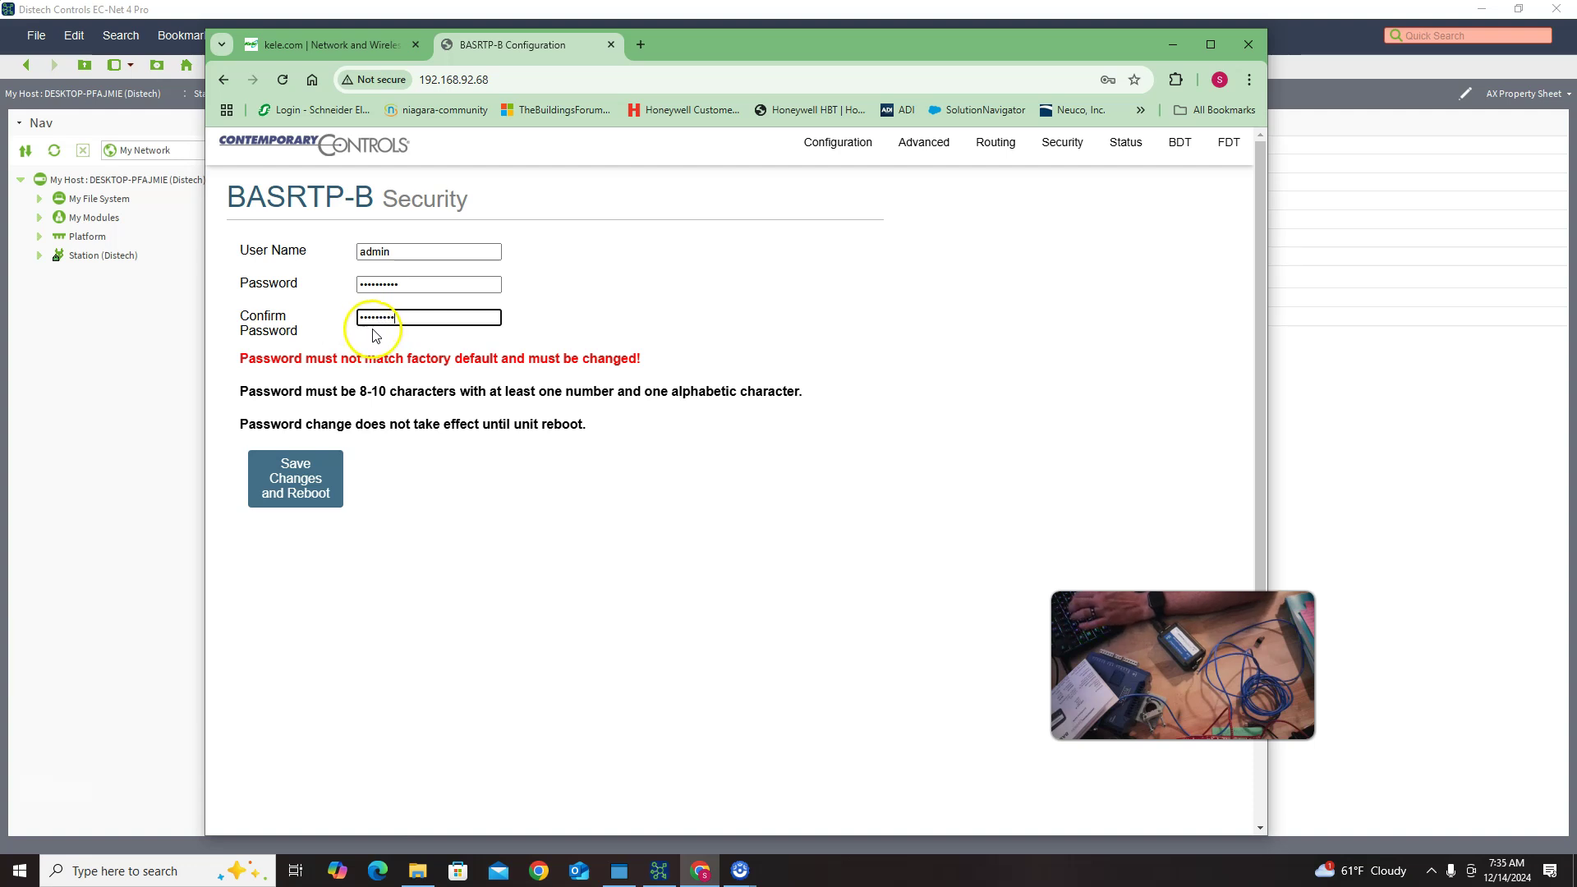
{"action": "key", "text": "Return"}
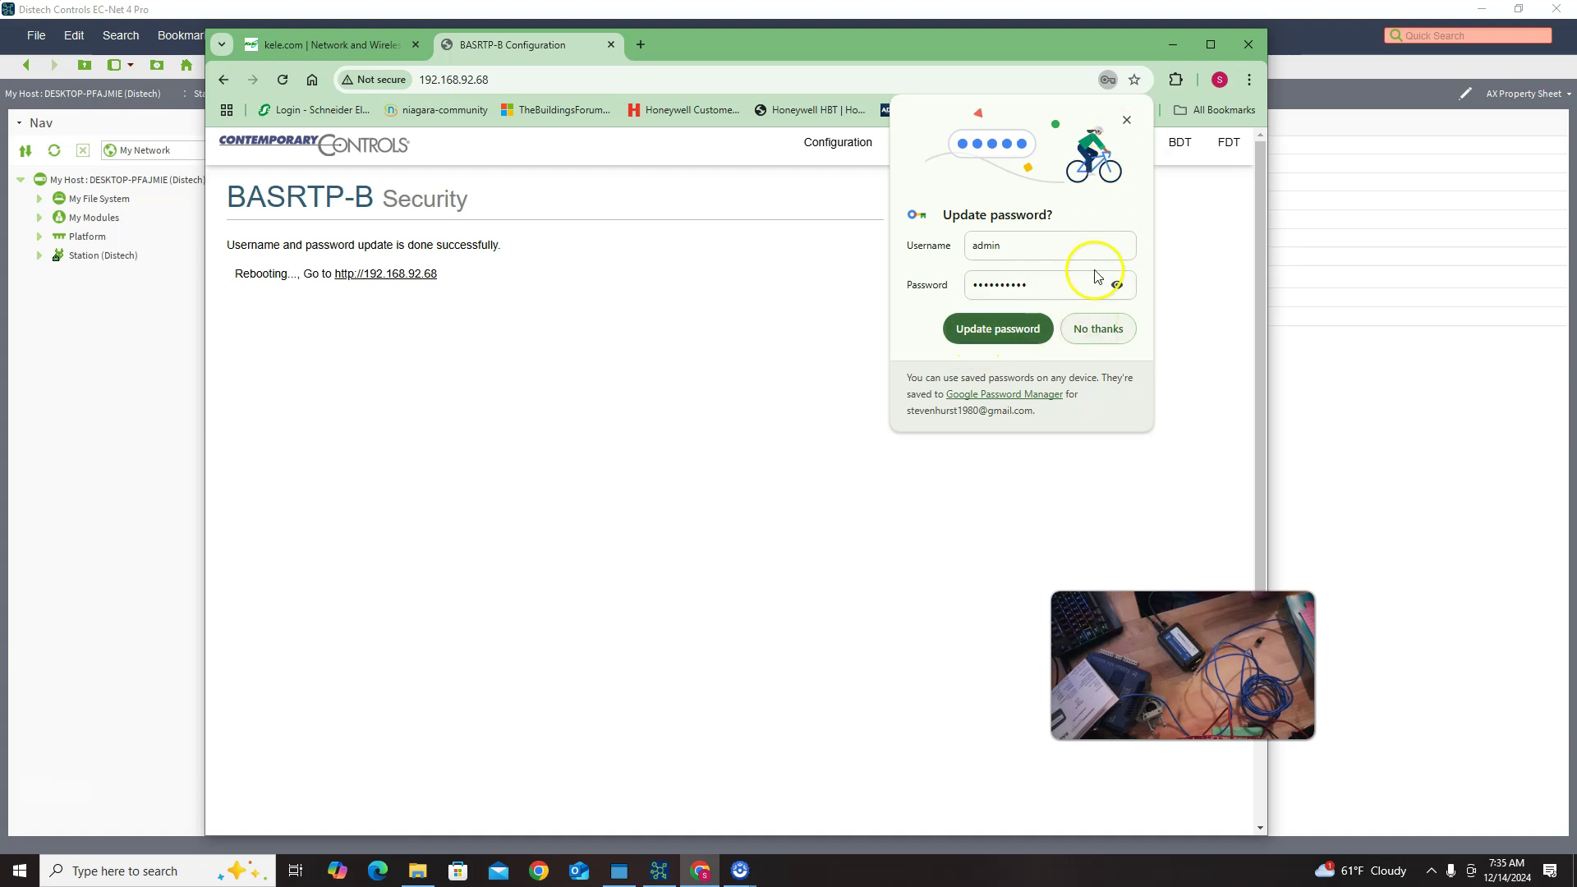
{"action": "left_click", "coordinate": [1101, 330]}
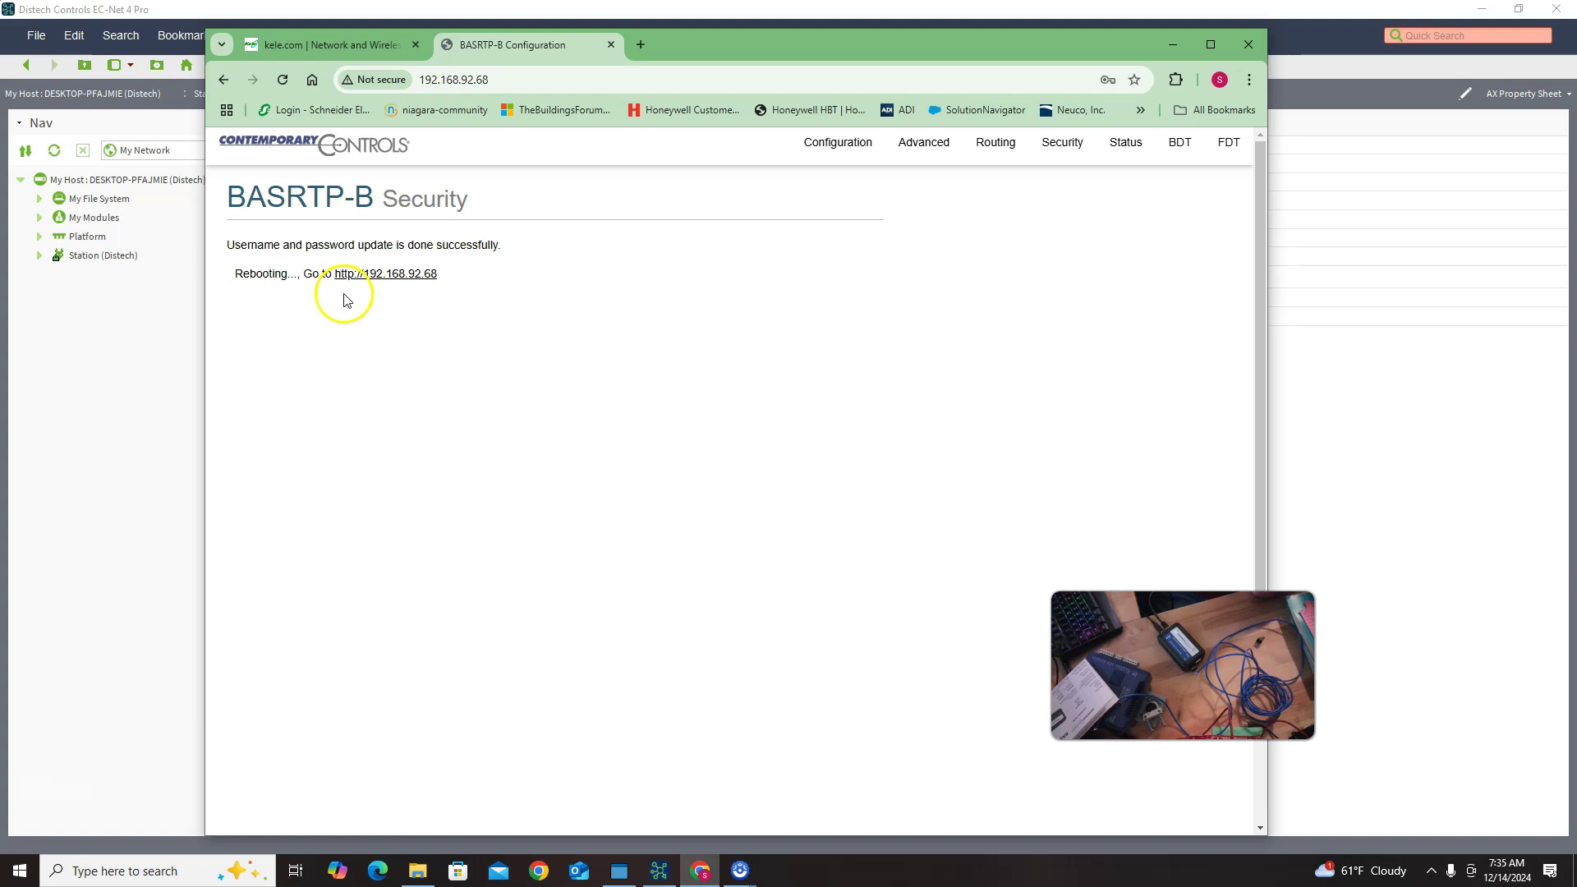
Step: Return to the rebooted router and sign in again using the new password
{"action": "left_click", "coordinate": [393, 277]}
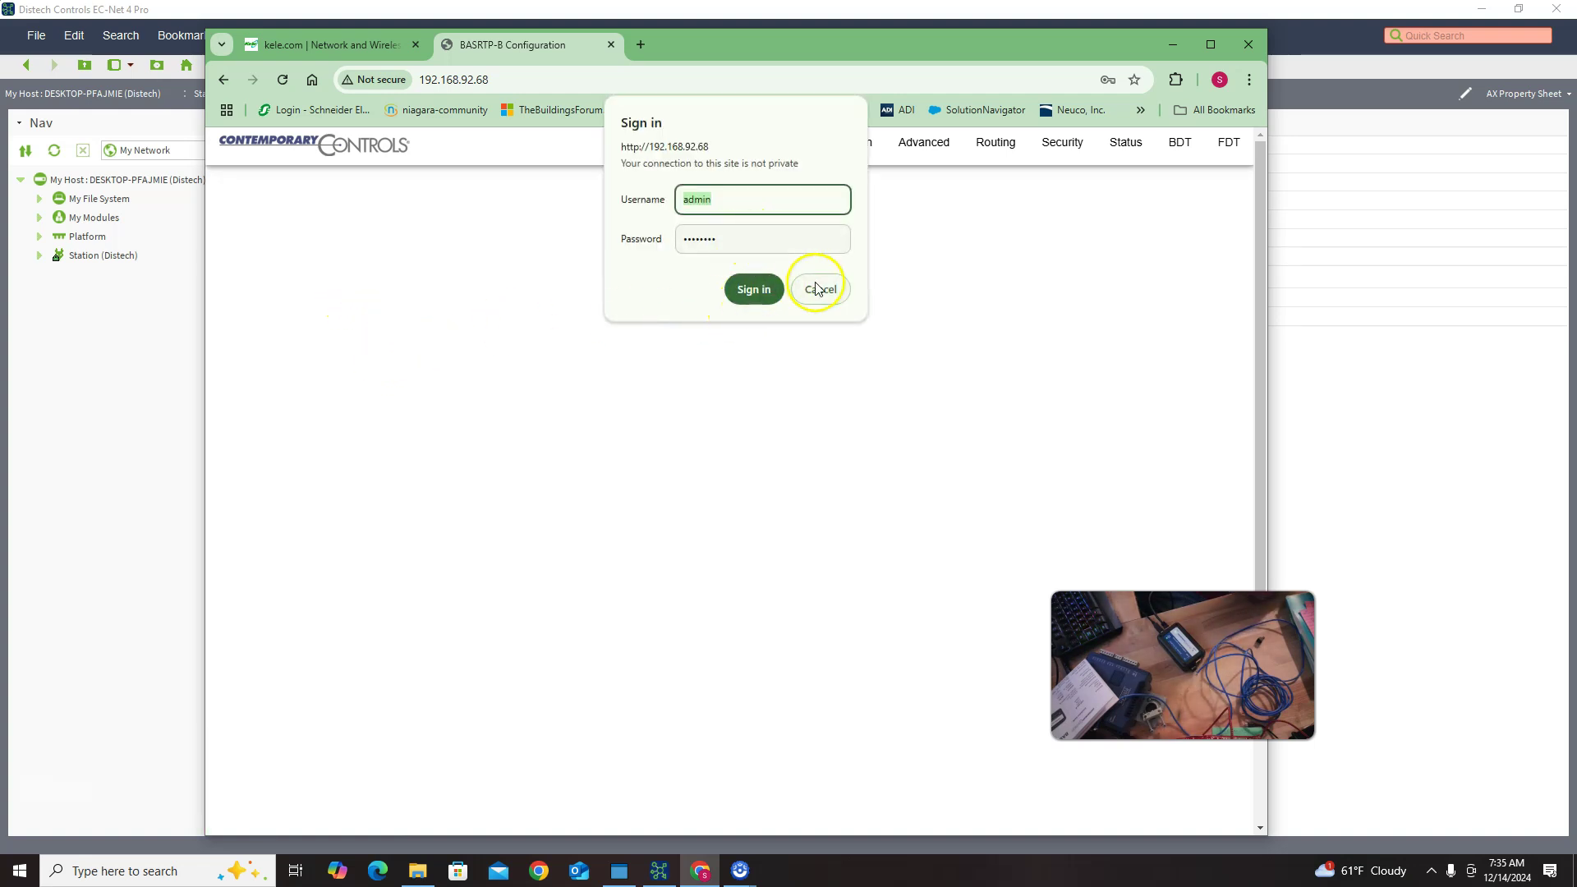
{"action": "left_click", "coordinate": [781, 239]}
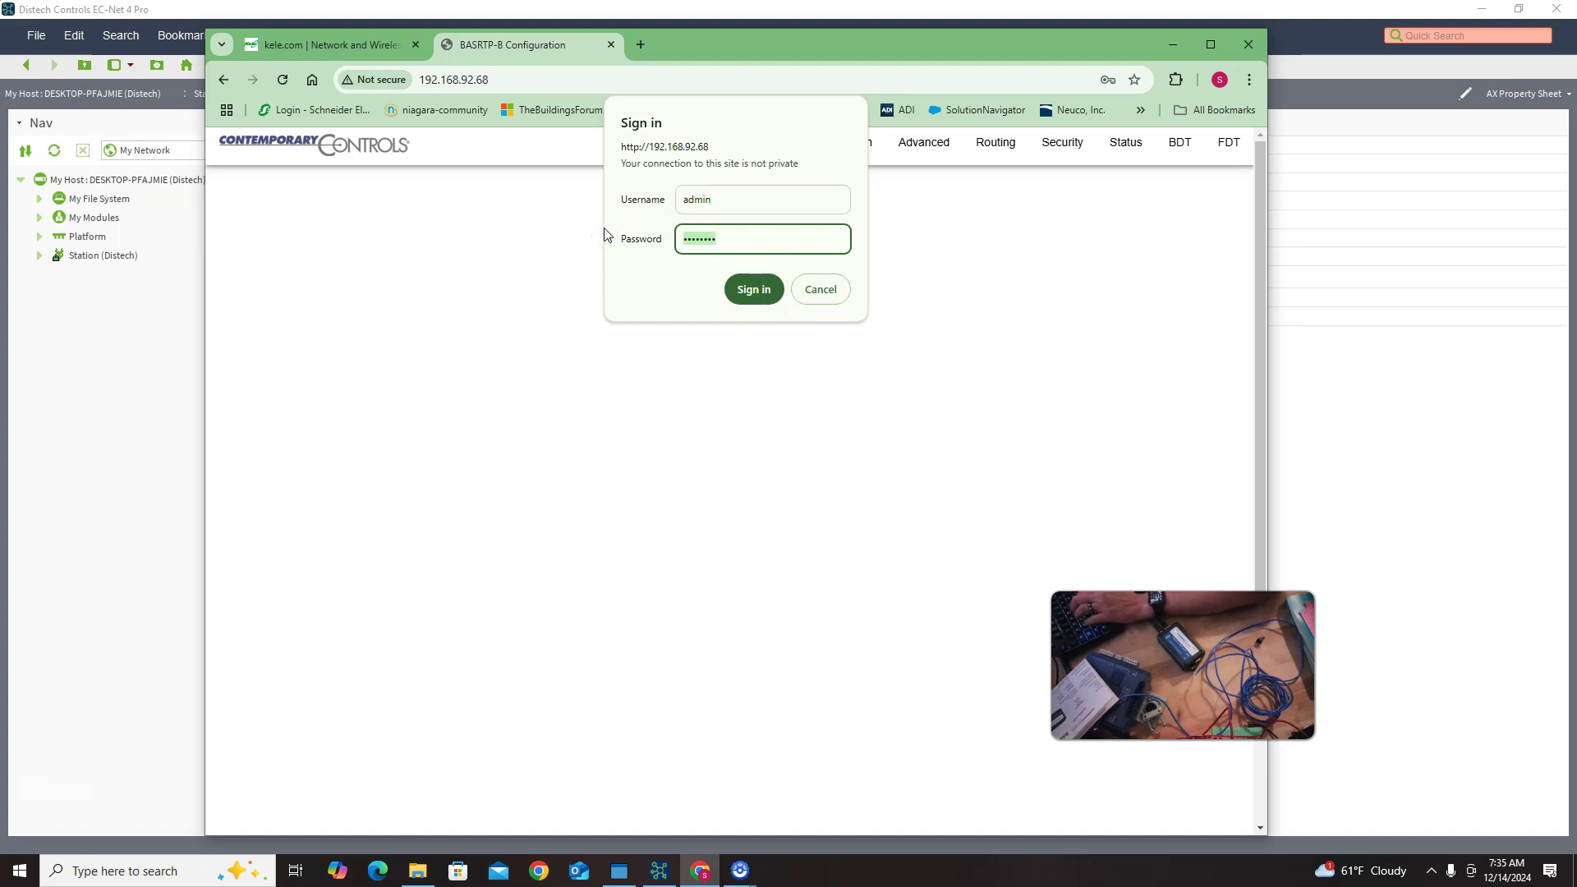
{"action": "type", "text": "••••••••"}
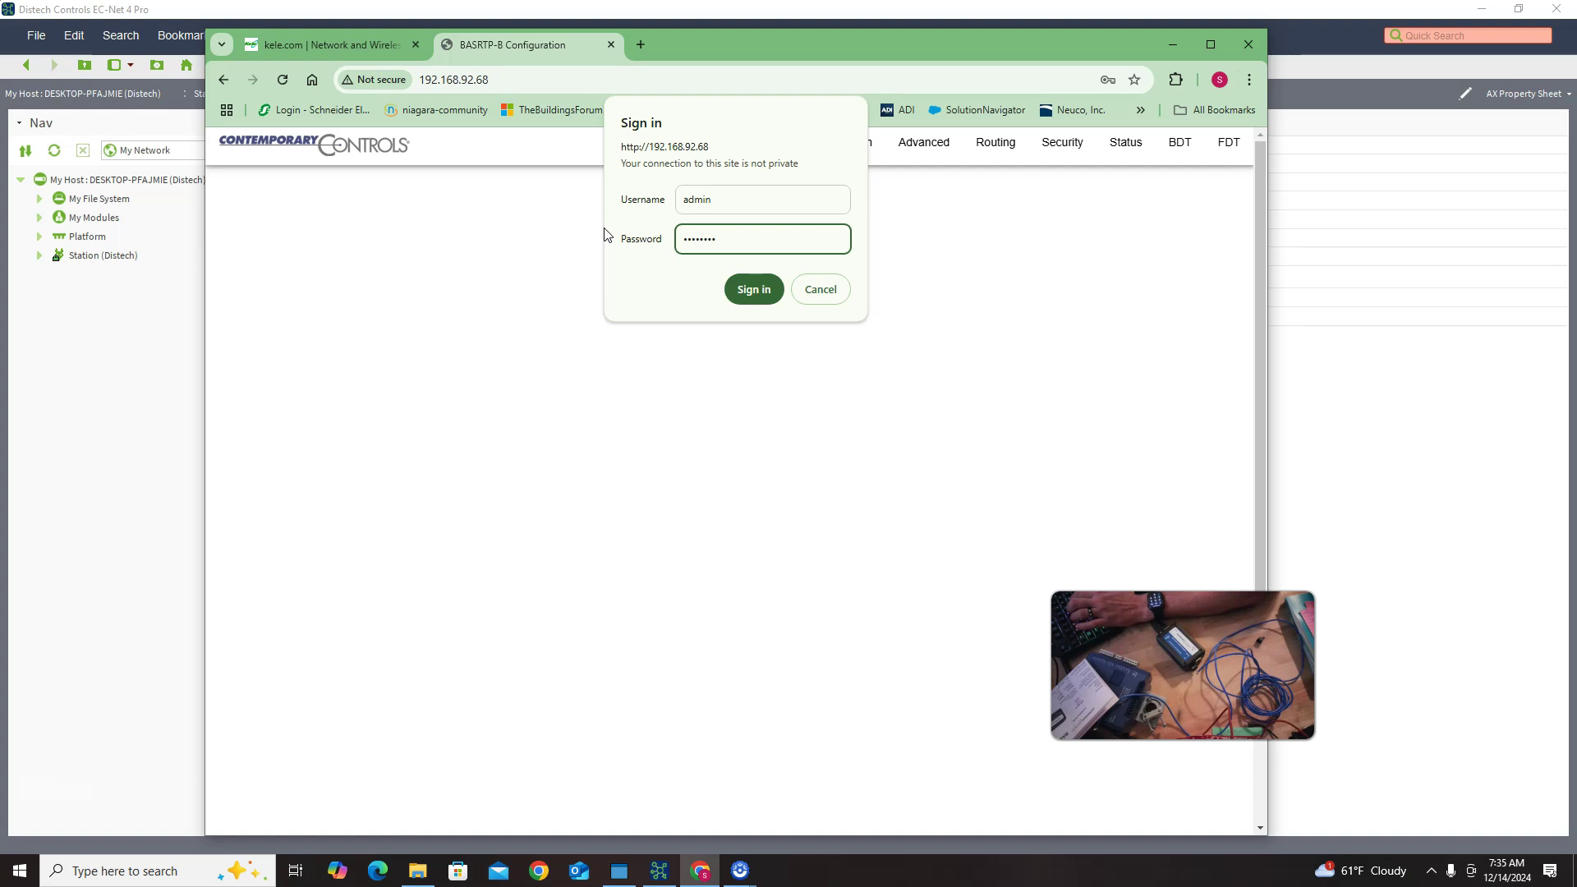
{"action": "left_click", "coordinate": [752, 289]}
{"action": "left_click", "coordinate": [707, 226]}
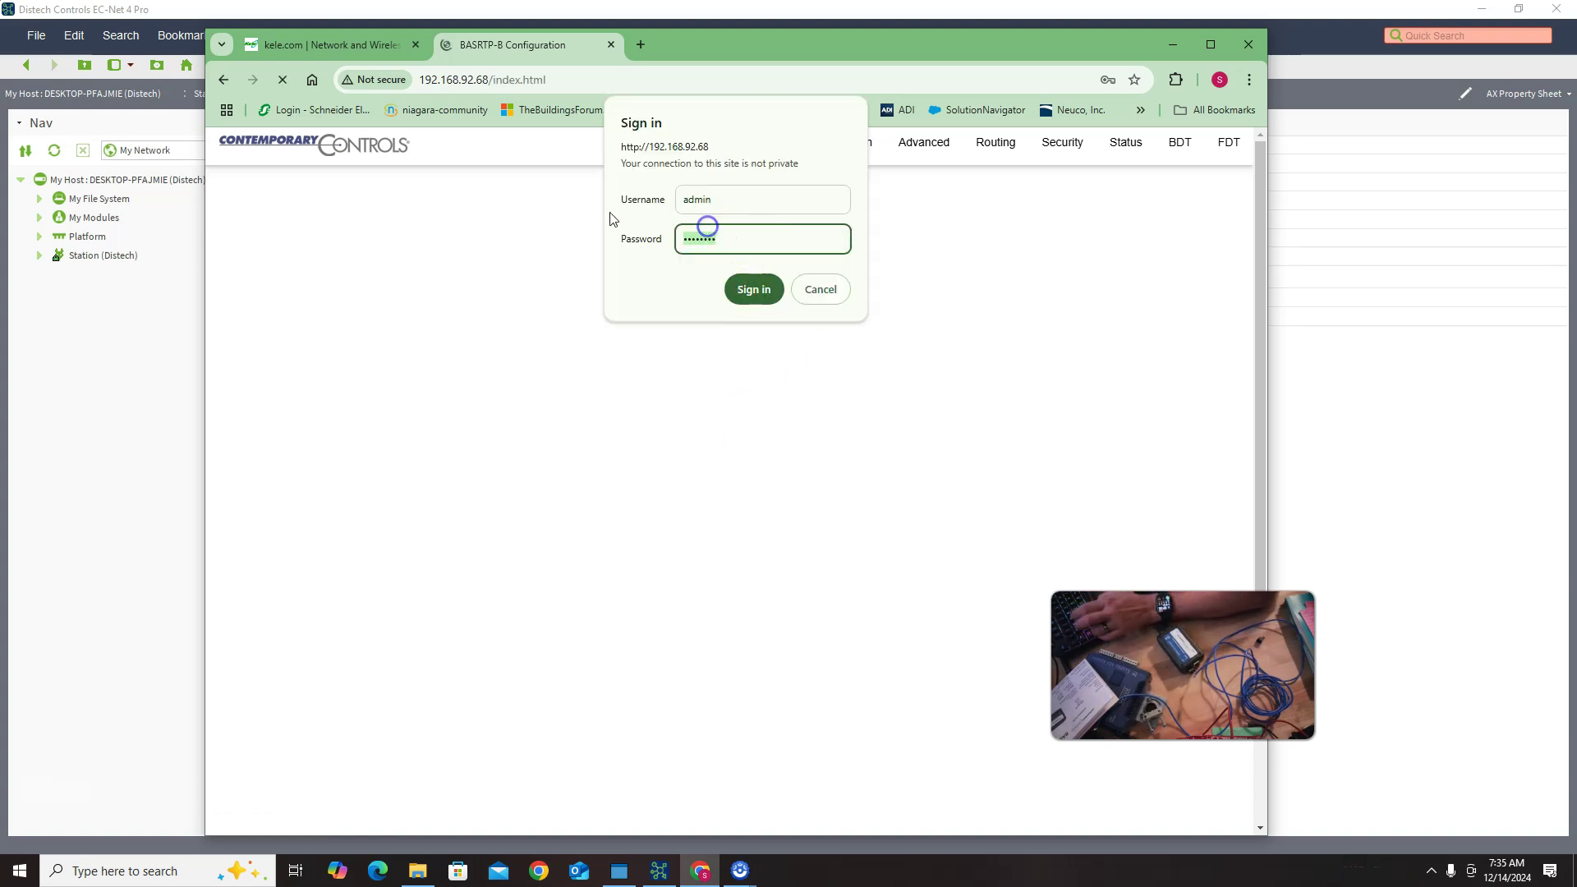
{"action": "type", "text": "••••••••"}
{"action": "left_click", "coordinate": [754, 290]}
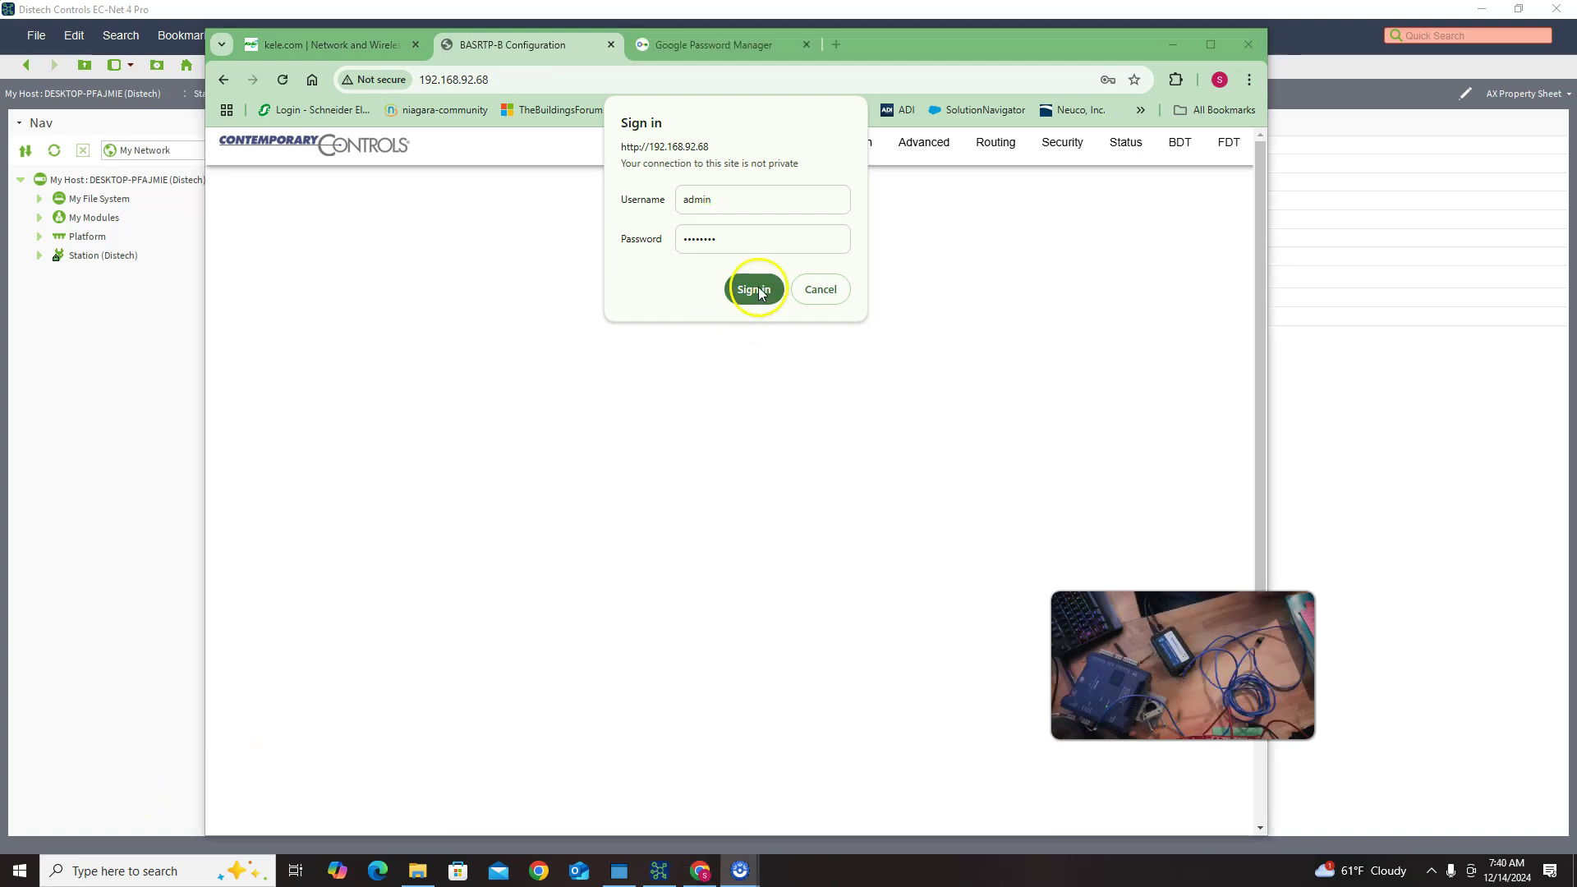
{"action": "left_click", "coordinate": [752, 289]}
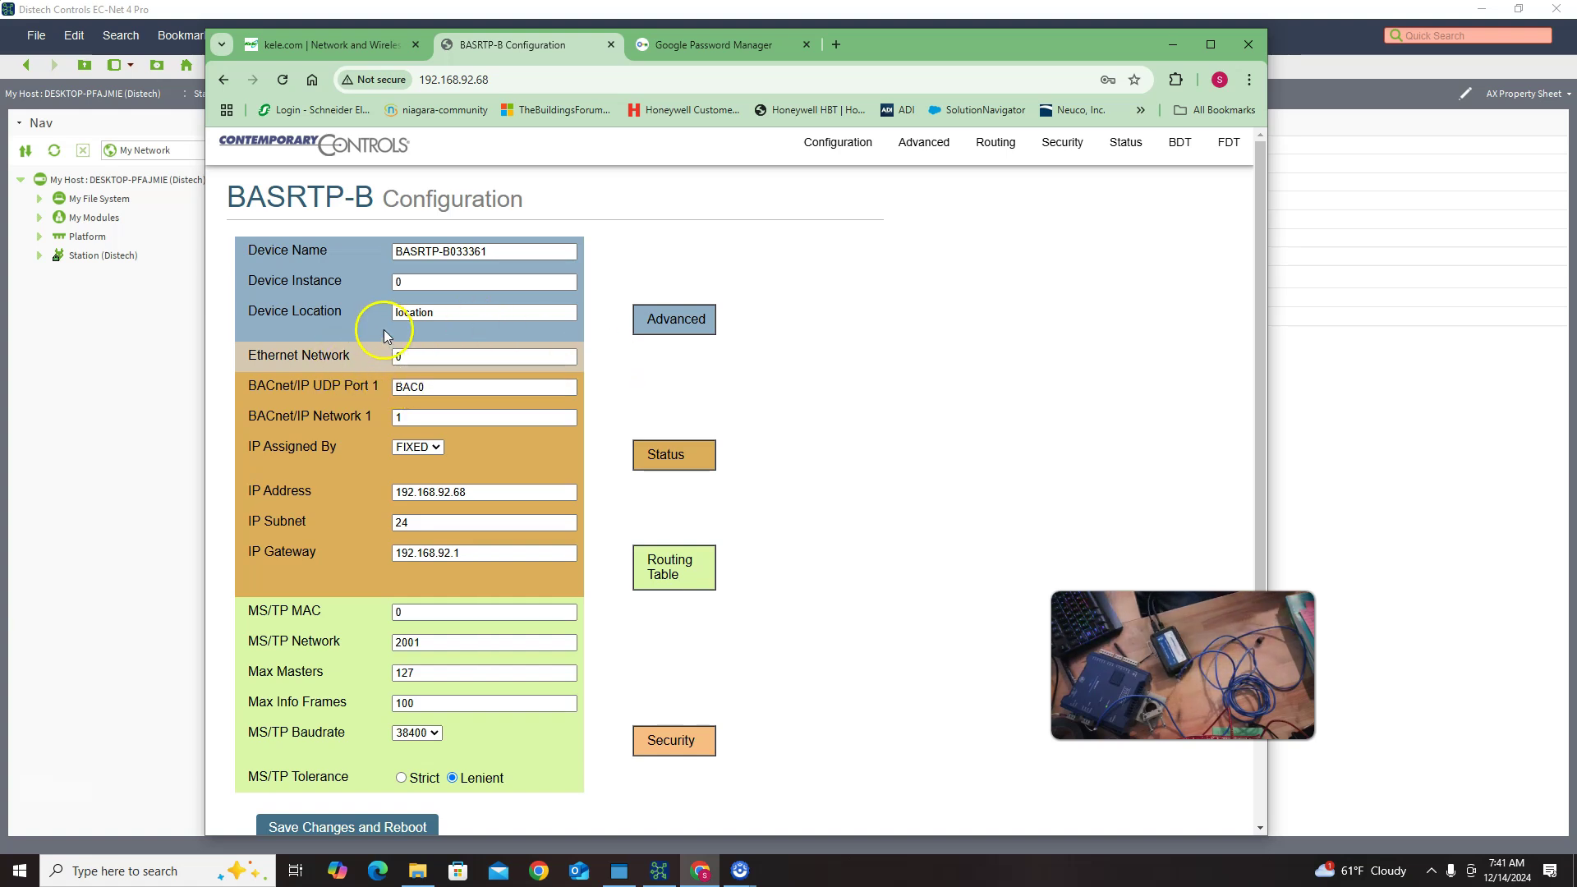
Step: Set the router's MS/TP MAC to 126 and save the changes with a reboot
{"action": "left_click", "coordinate": [406, 382]}
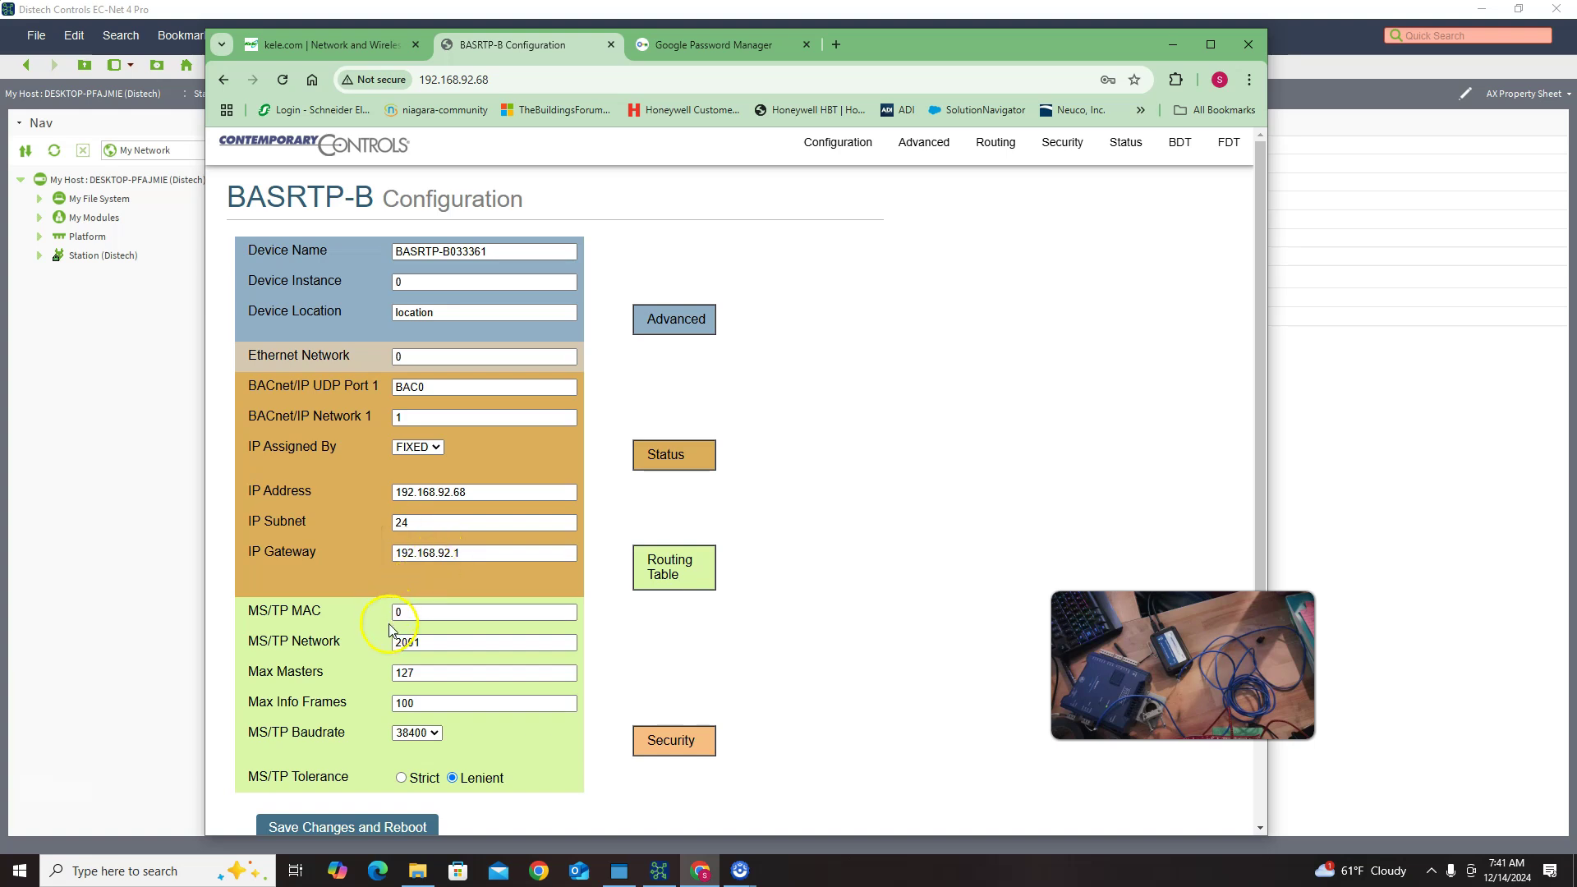
{"action": "scroll", "coordinate": [397, 624], "scroll_direction": "down", "scroll_amount": 3}
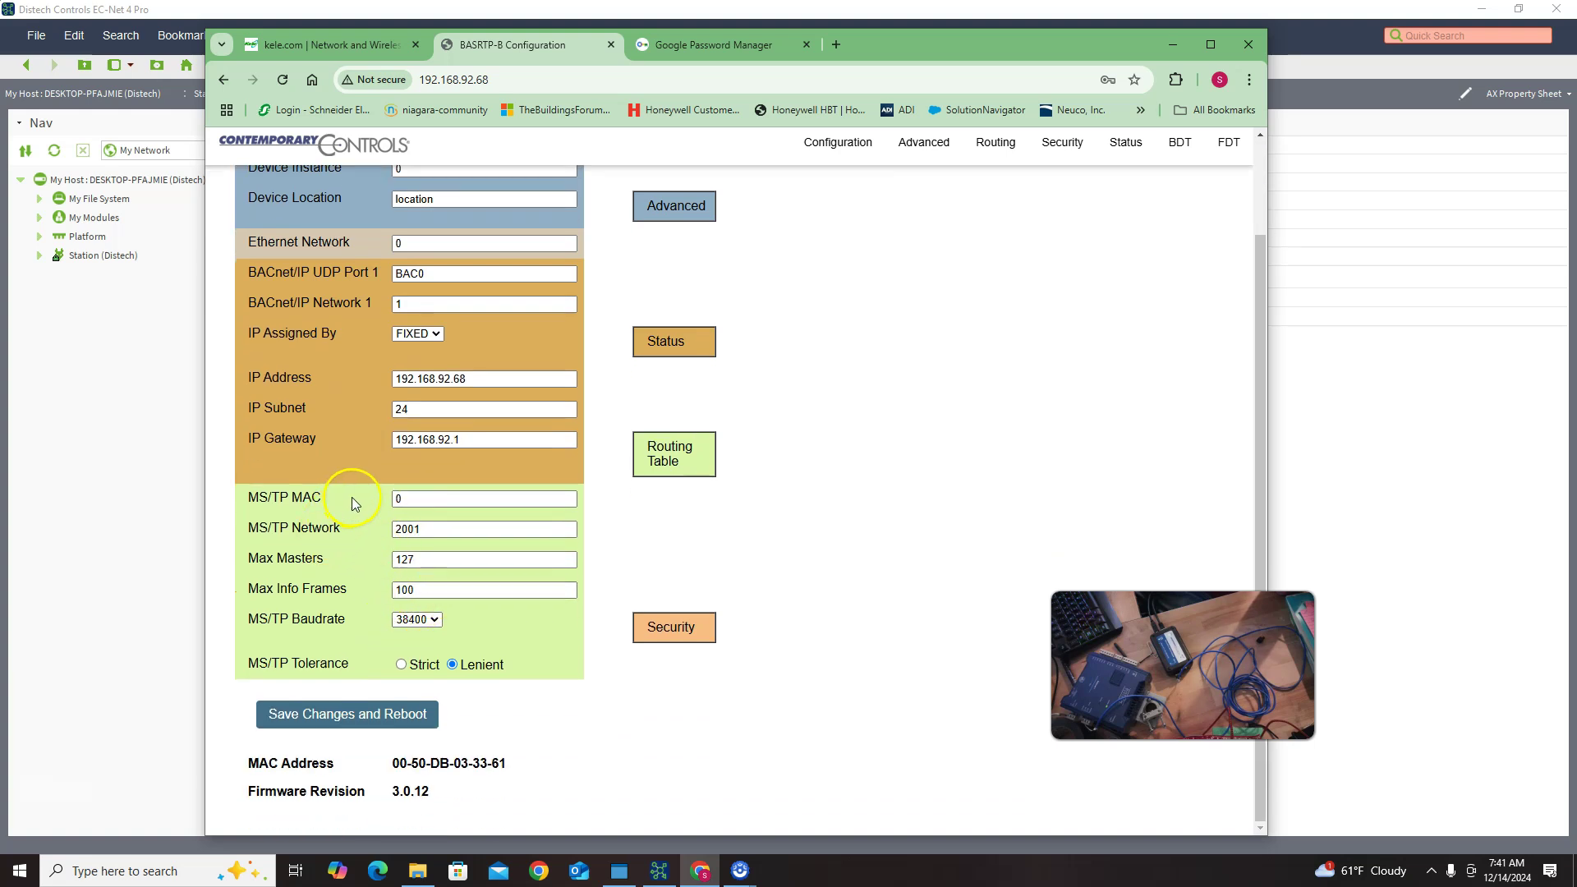
{"action": "left_click", "coordinate": [410, 497]}
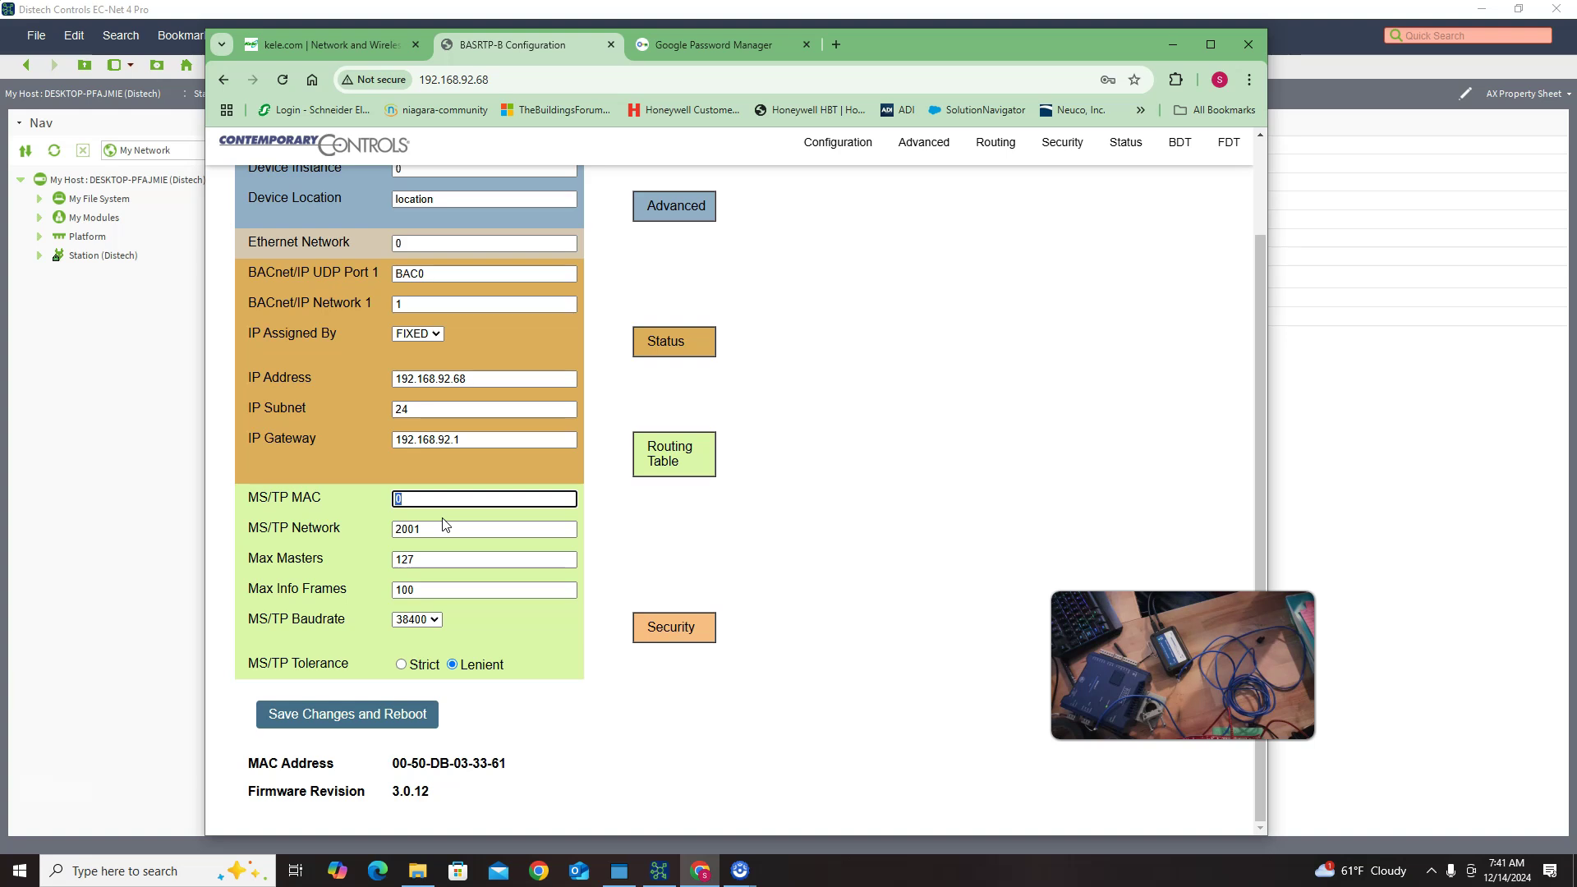
{"action": "type", "text": "126"}
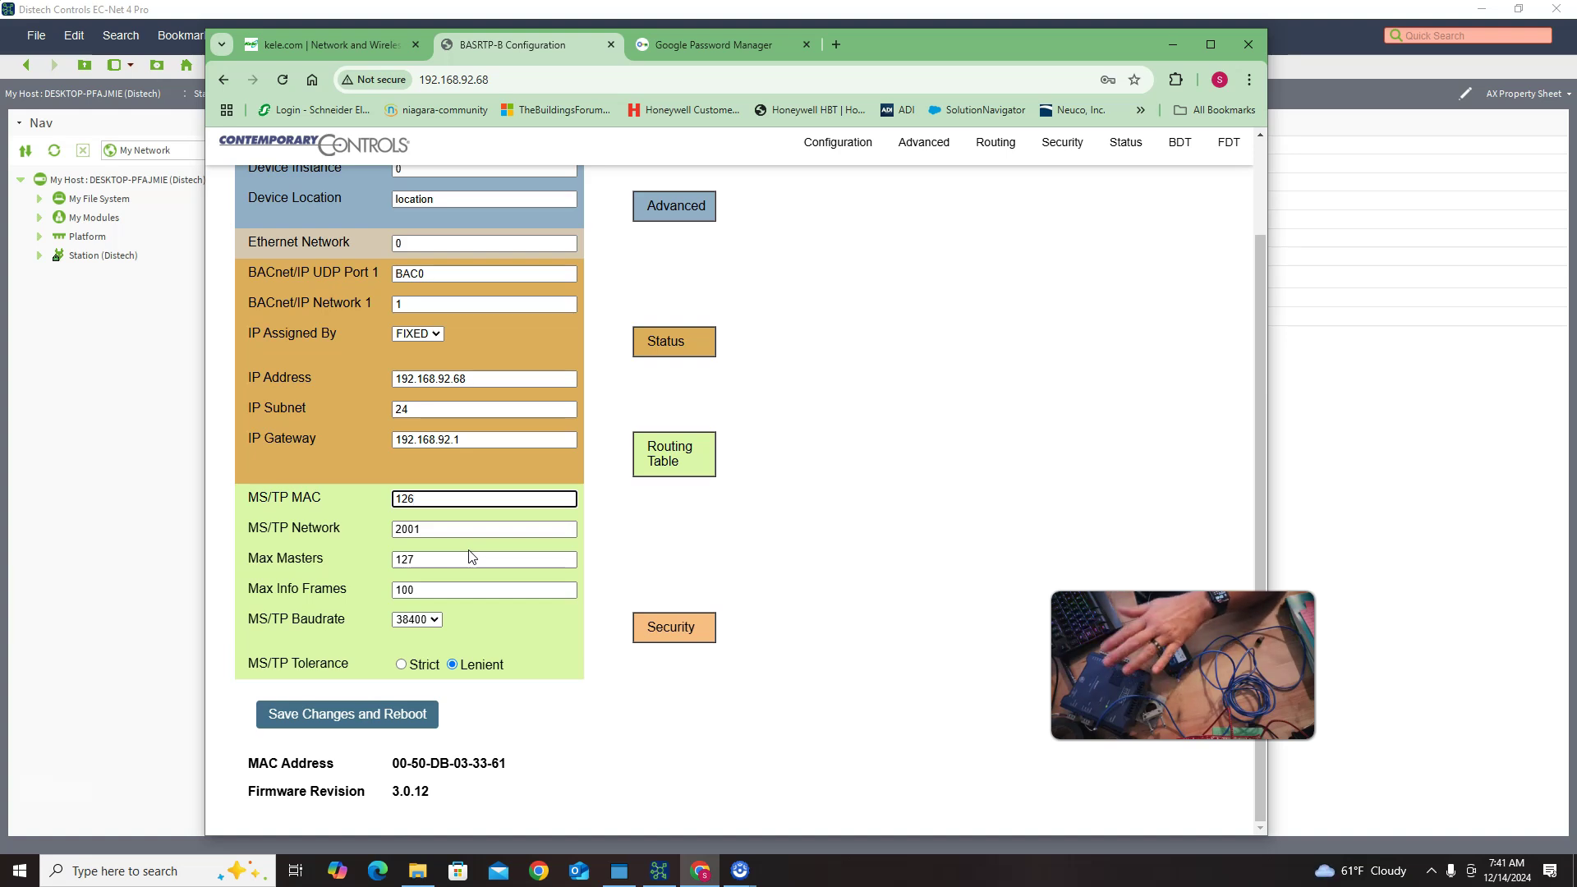
{"action": "left_click", "coordinate": [402, 511]}
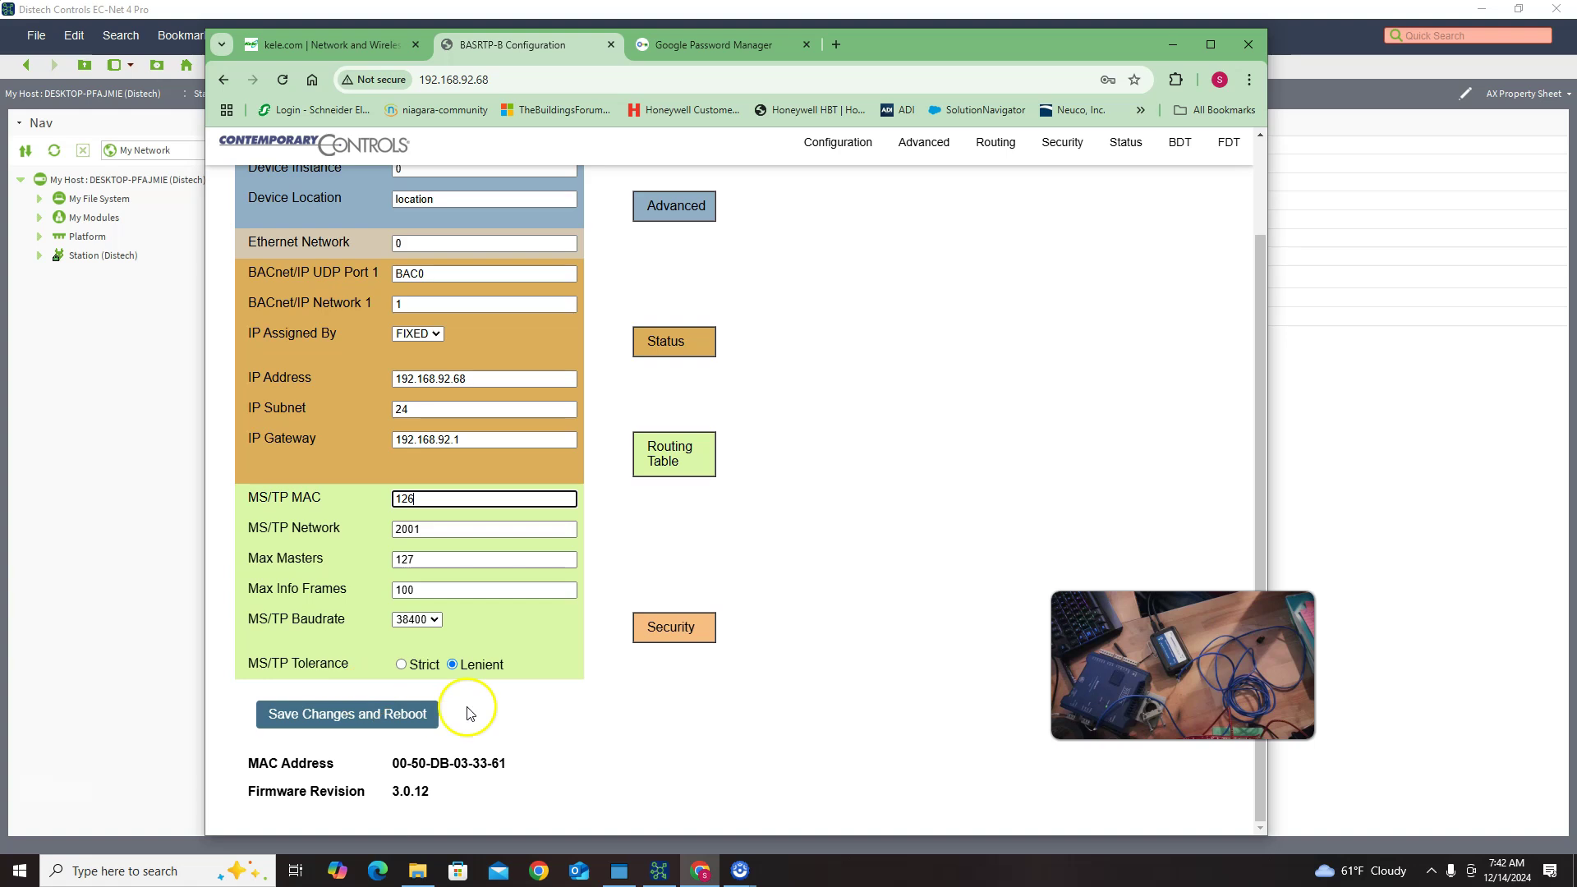
{"action": "left_click", "coordinate": [399, 711]}
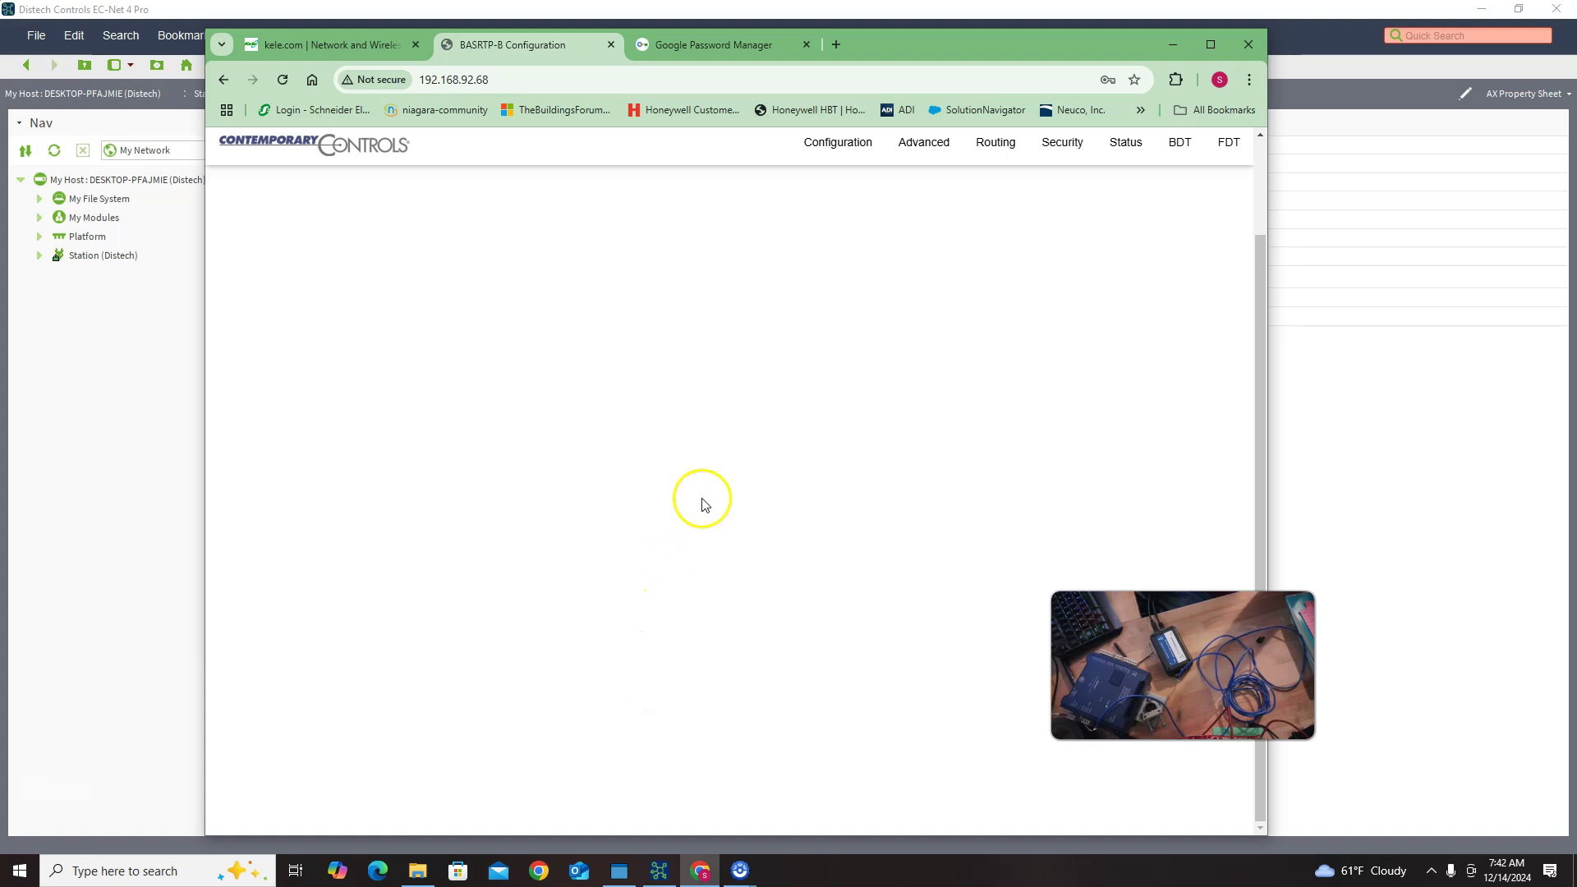
Step: Reload the configuration page to verify MAC 126, then close Chrome
{"action": "left_click", "coordinate": [561, 81]}
{"action": "key", "text": "Return"}
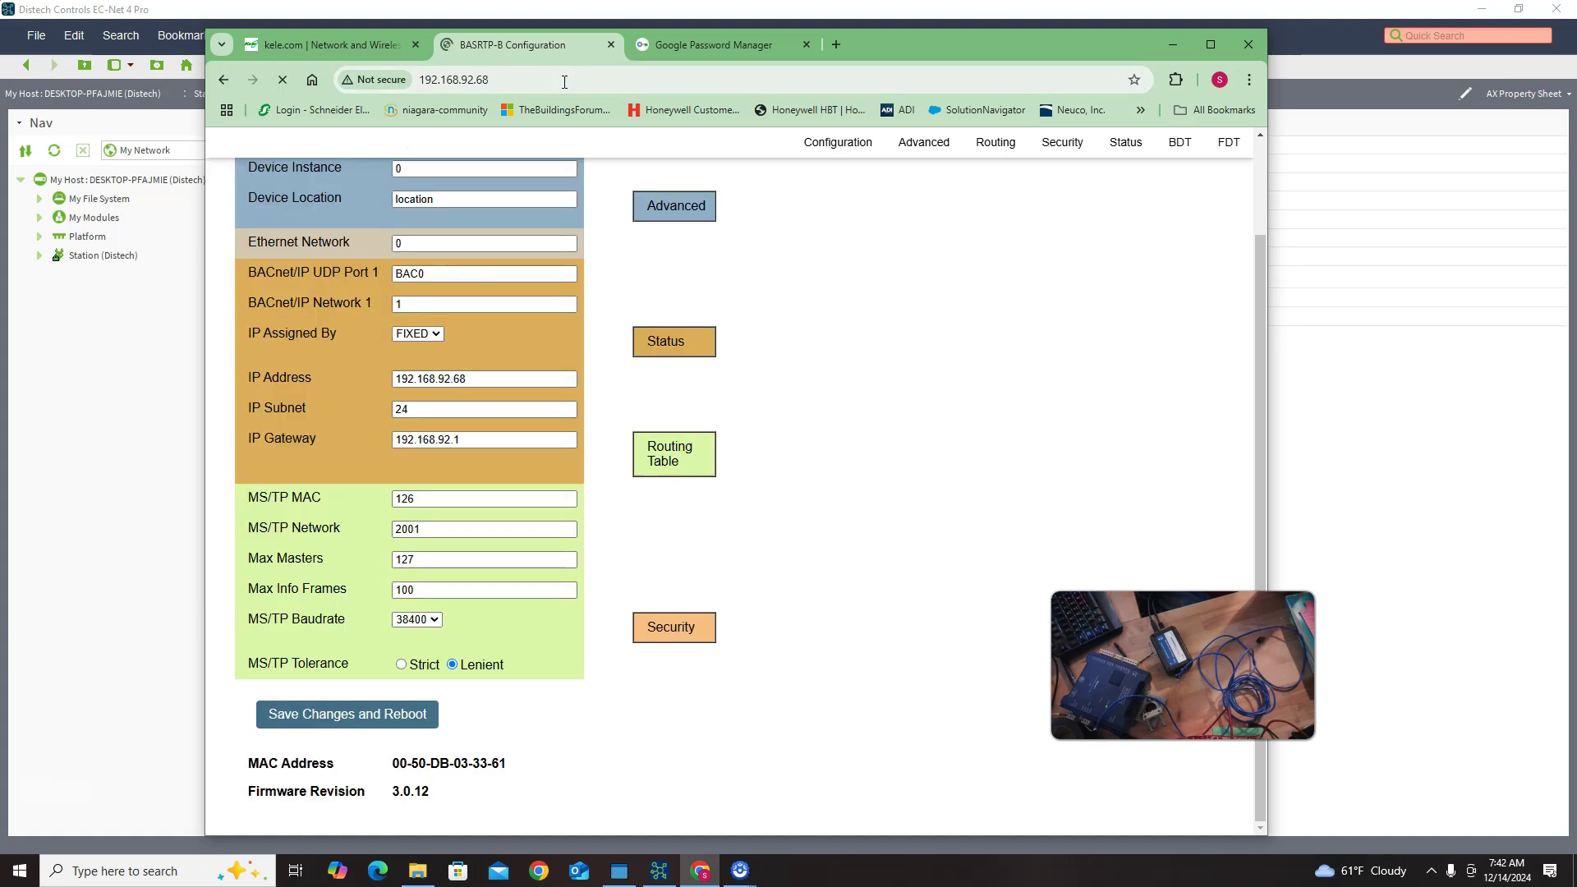
{"action": "left_click", "coordinate": [1251, 45]}
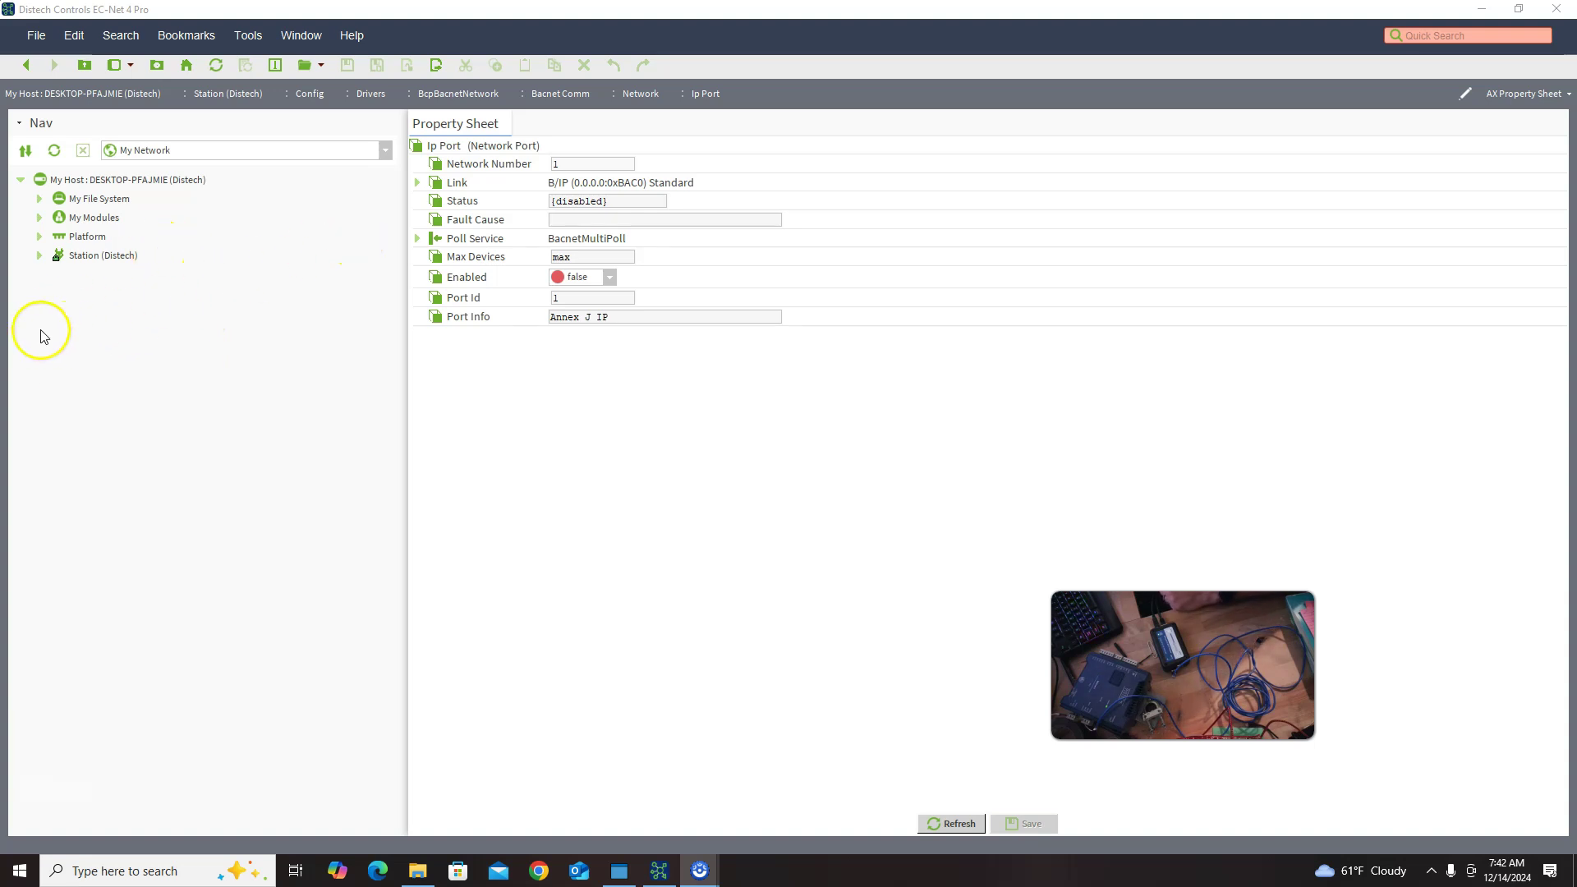
Step: Expand the Station's BACnet network in the Nav tree and select the Ip Port
{"action": "left_click", "coordinate": [39, 255]}
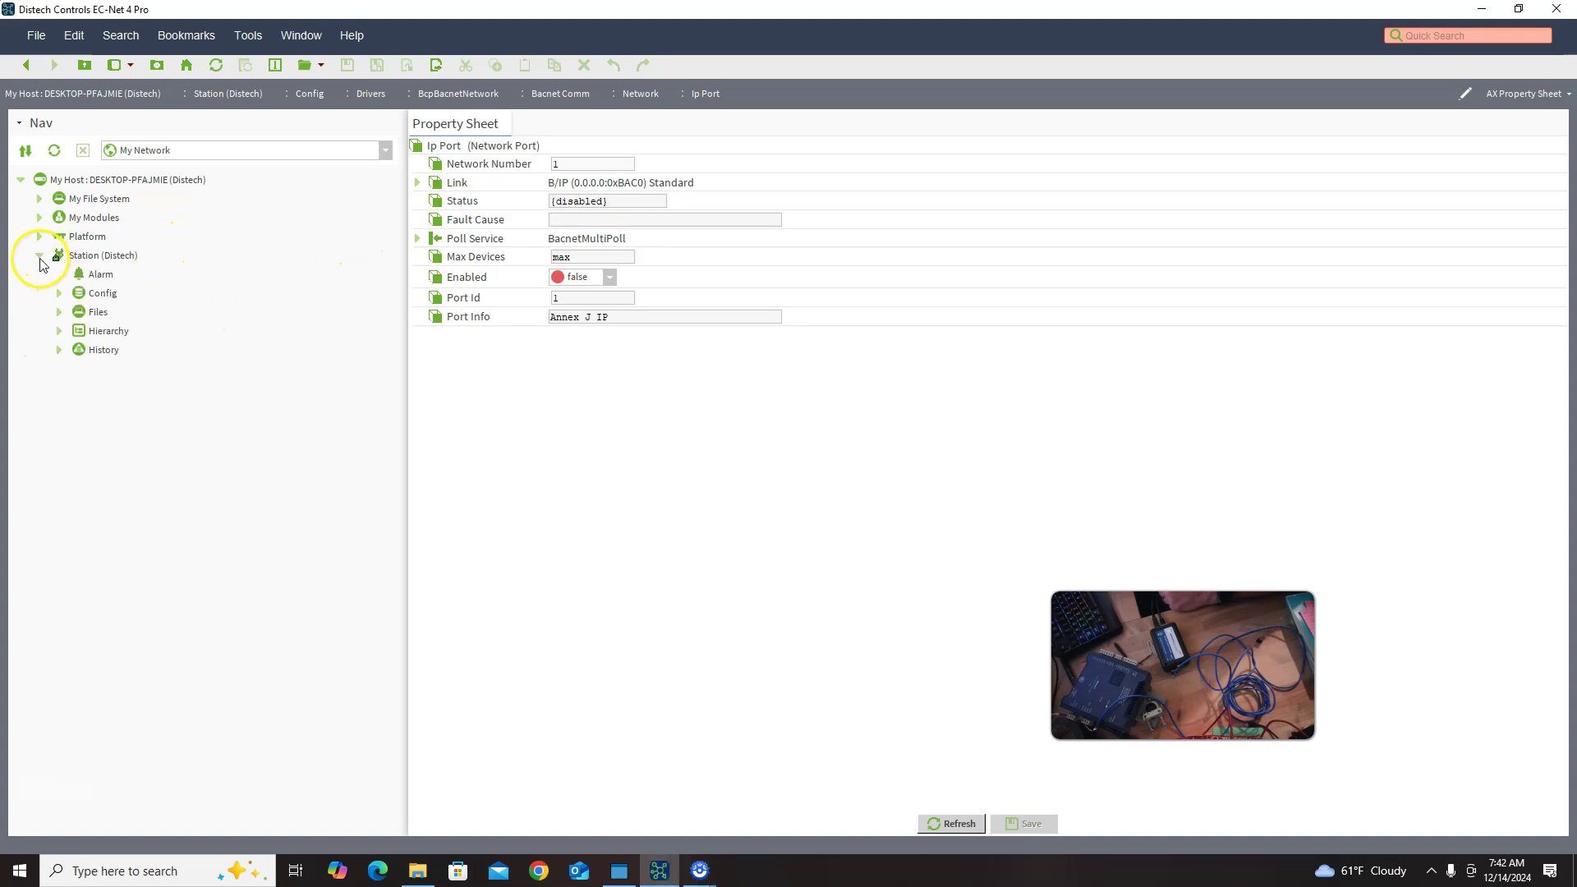
{"action": "left_click", "coordinate": [60, 293]}
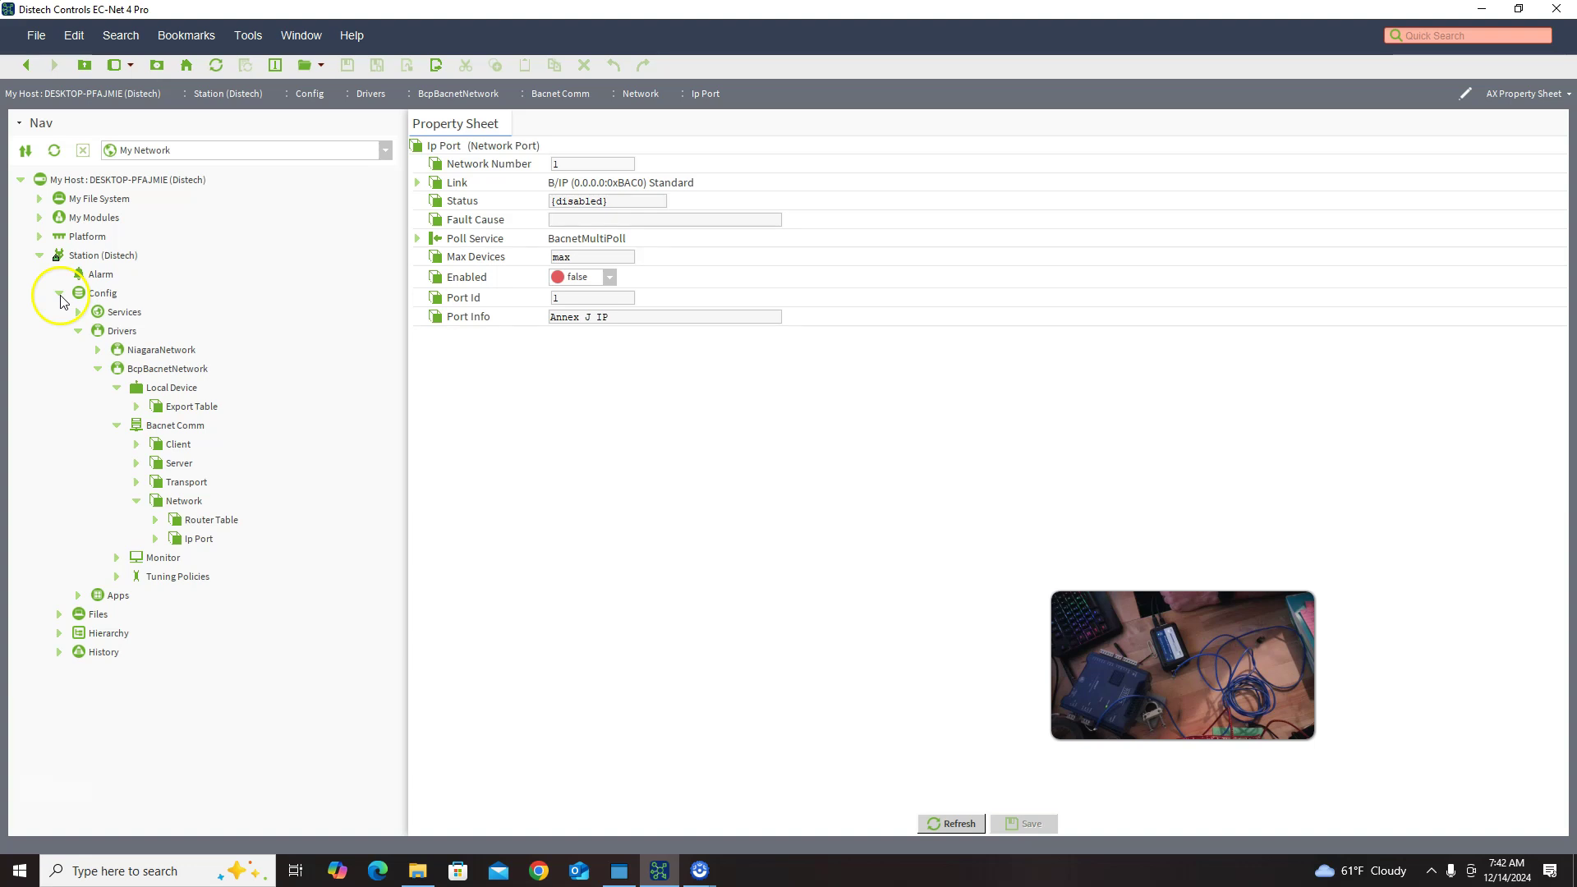
{"action": "left_click", "coordinate": [170, 446]}
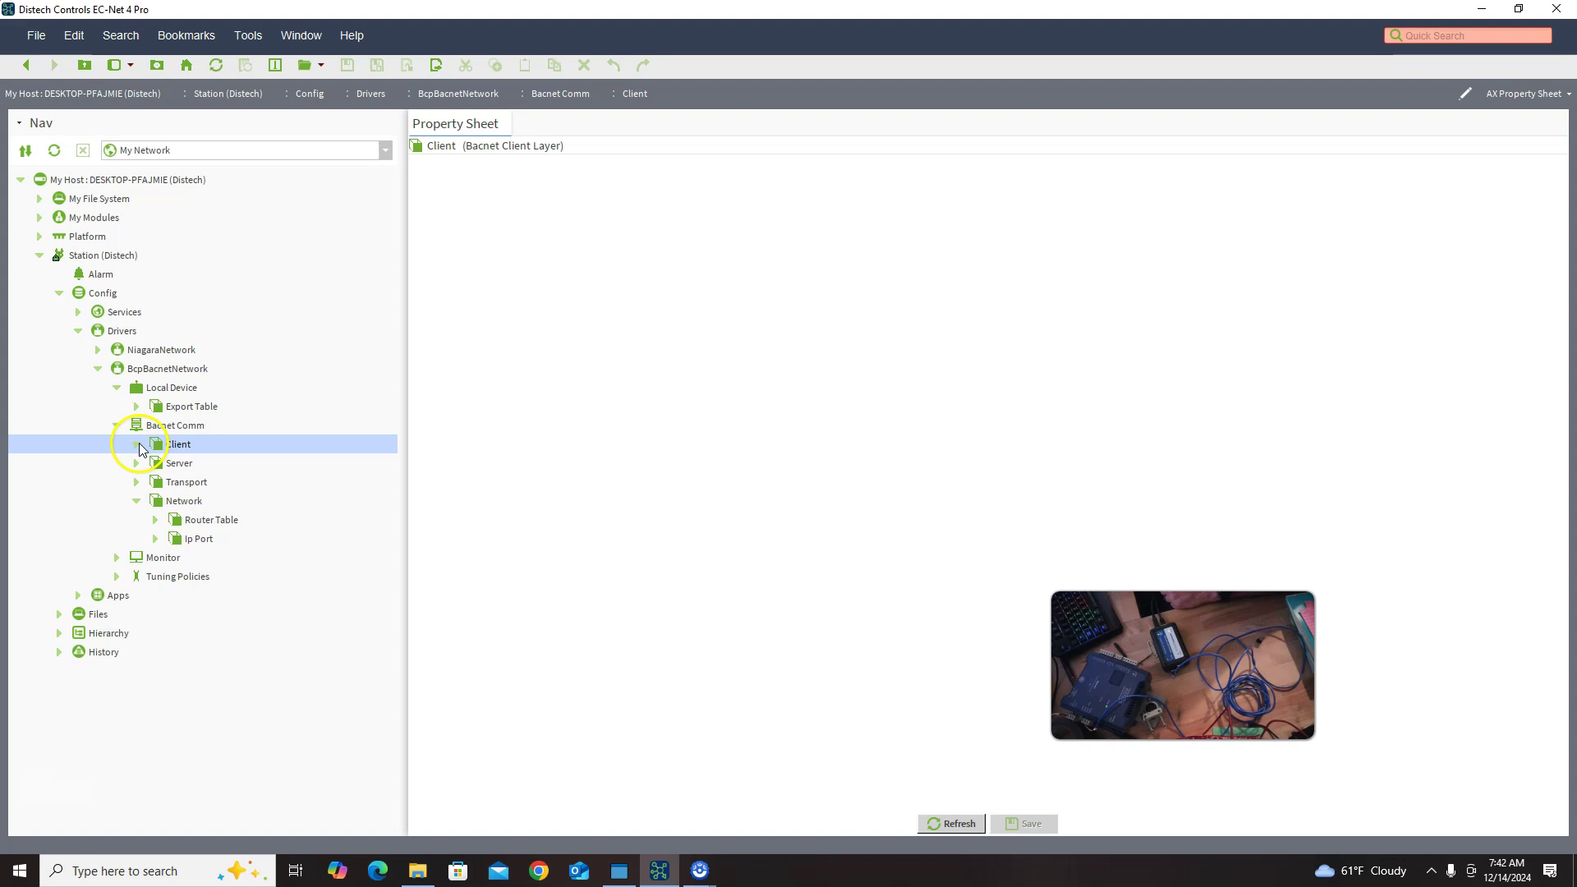
{"action": "left_click", "coordinate": [165, 425]}
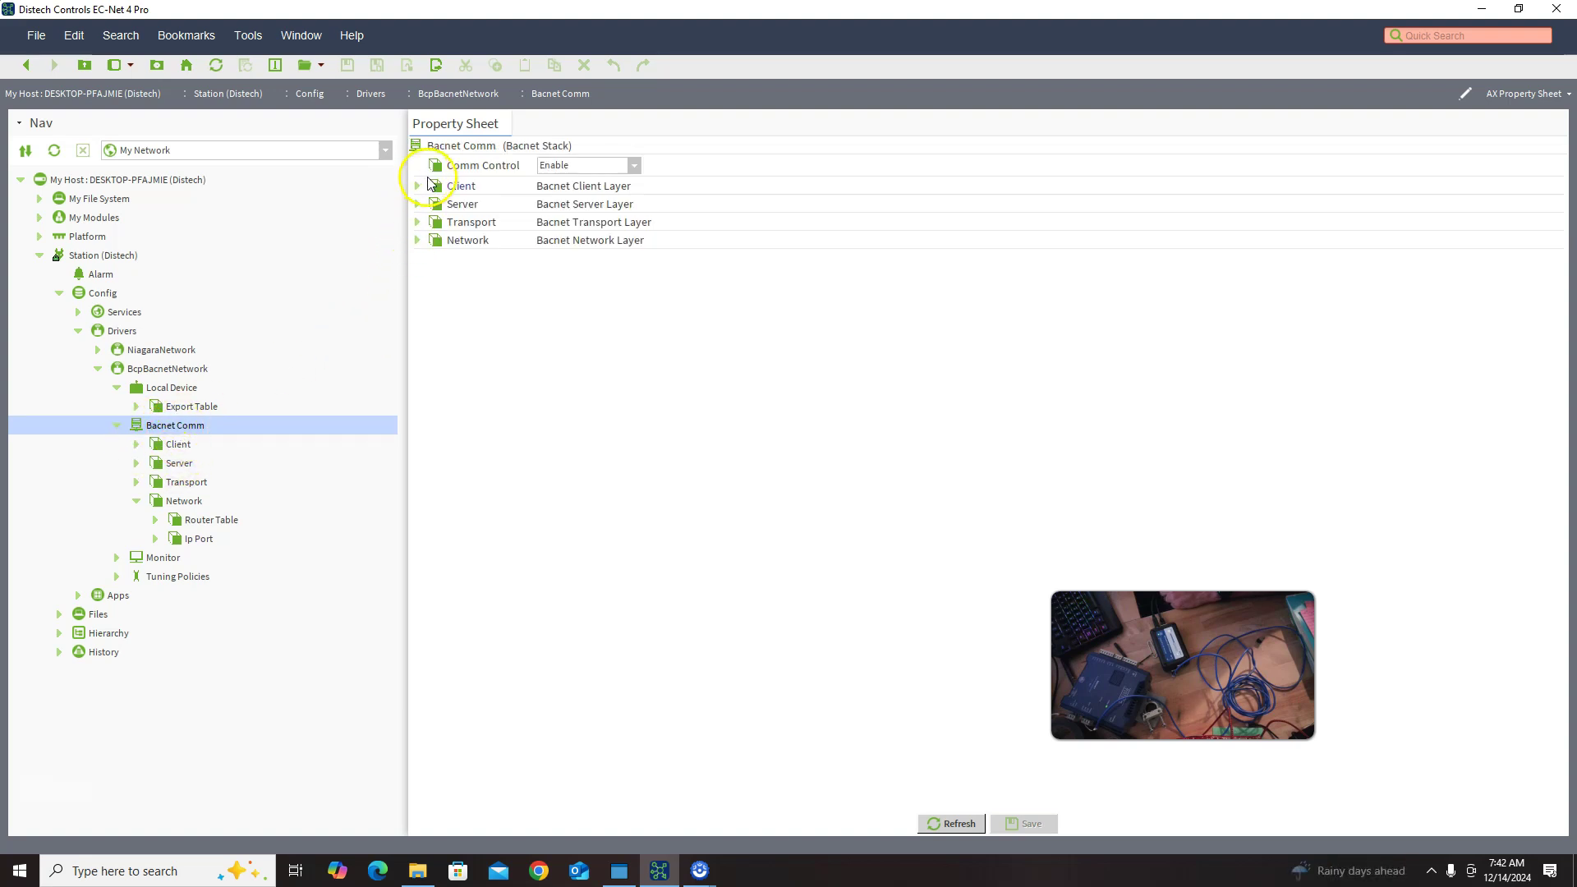
{"action": "left_click", "coordinate": [174, 387]}
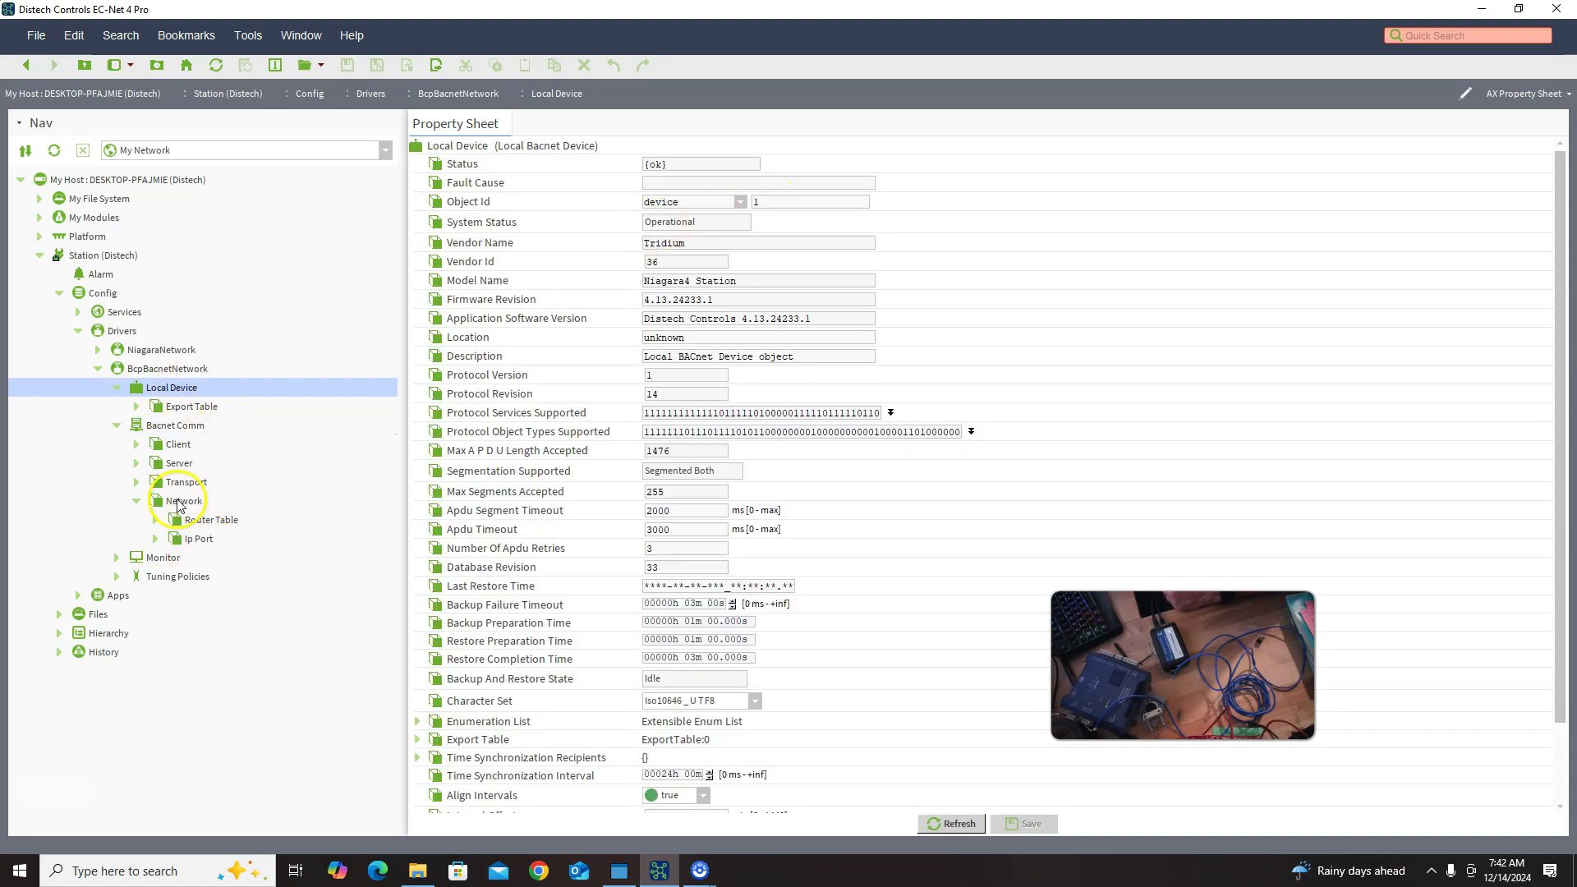
{"action": "left_click", "coordinate": [198, 538]}
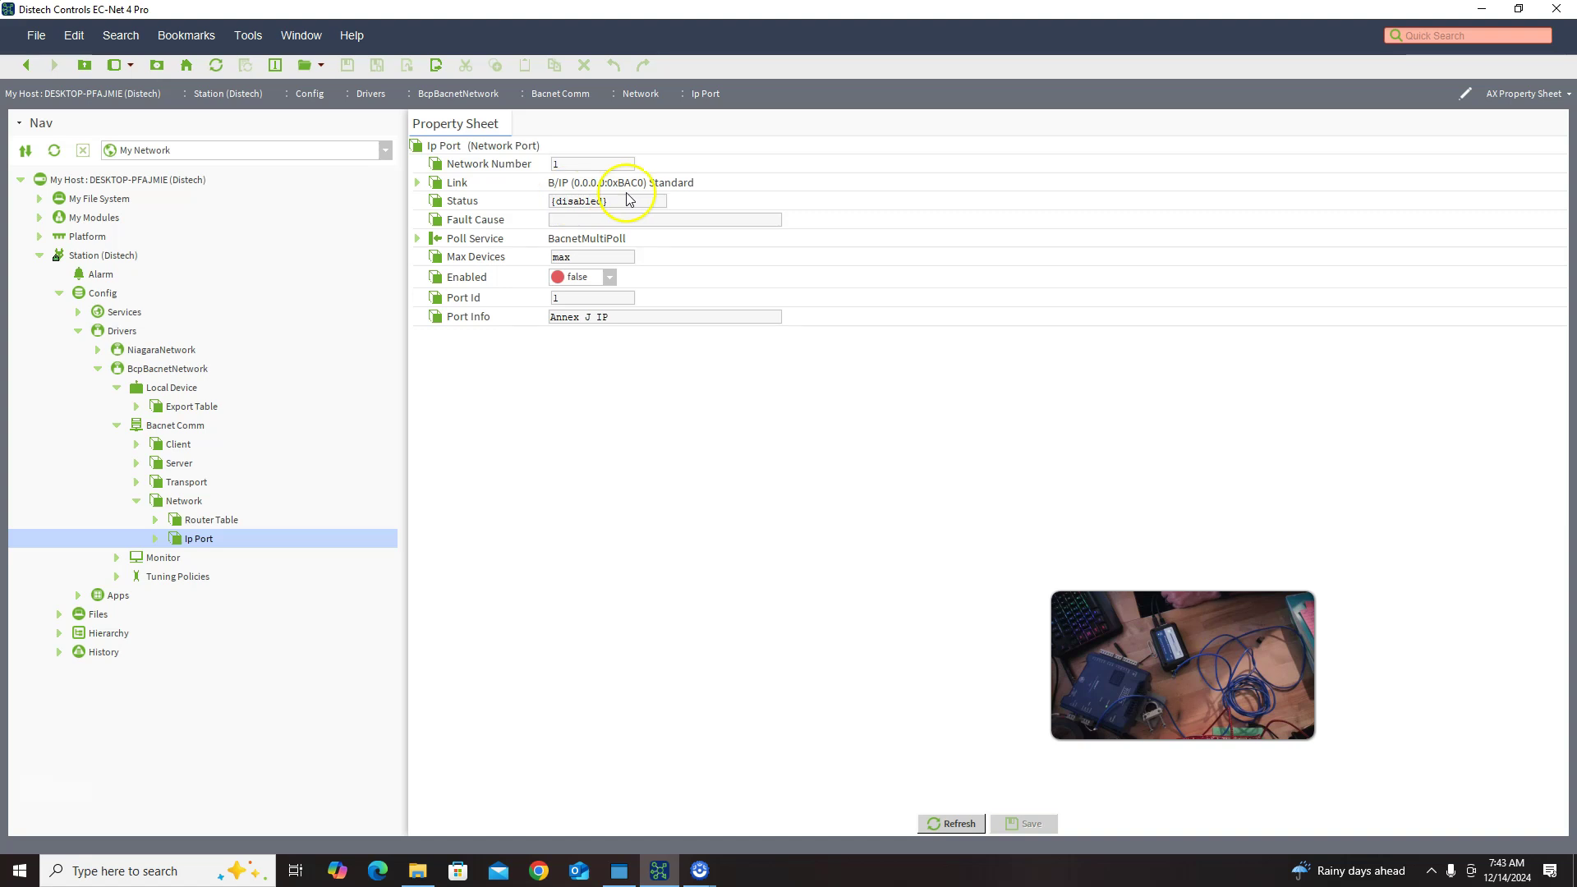
Step: Bind the Ip Port to the TP-LINK 100Mbps USB adapter, set Enabled to true, and save
{"action": "left_click", "coordinate": [417, 183]}
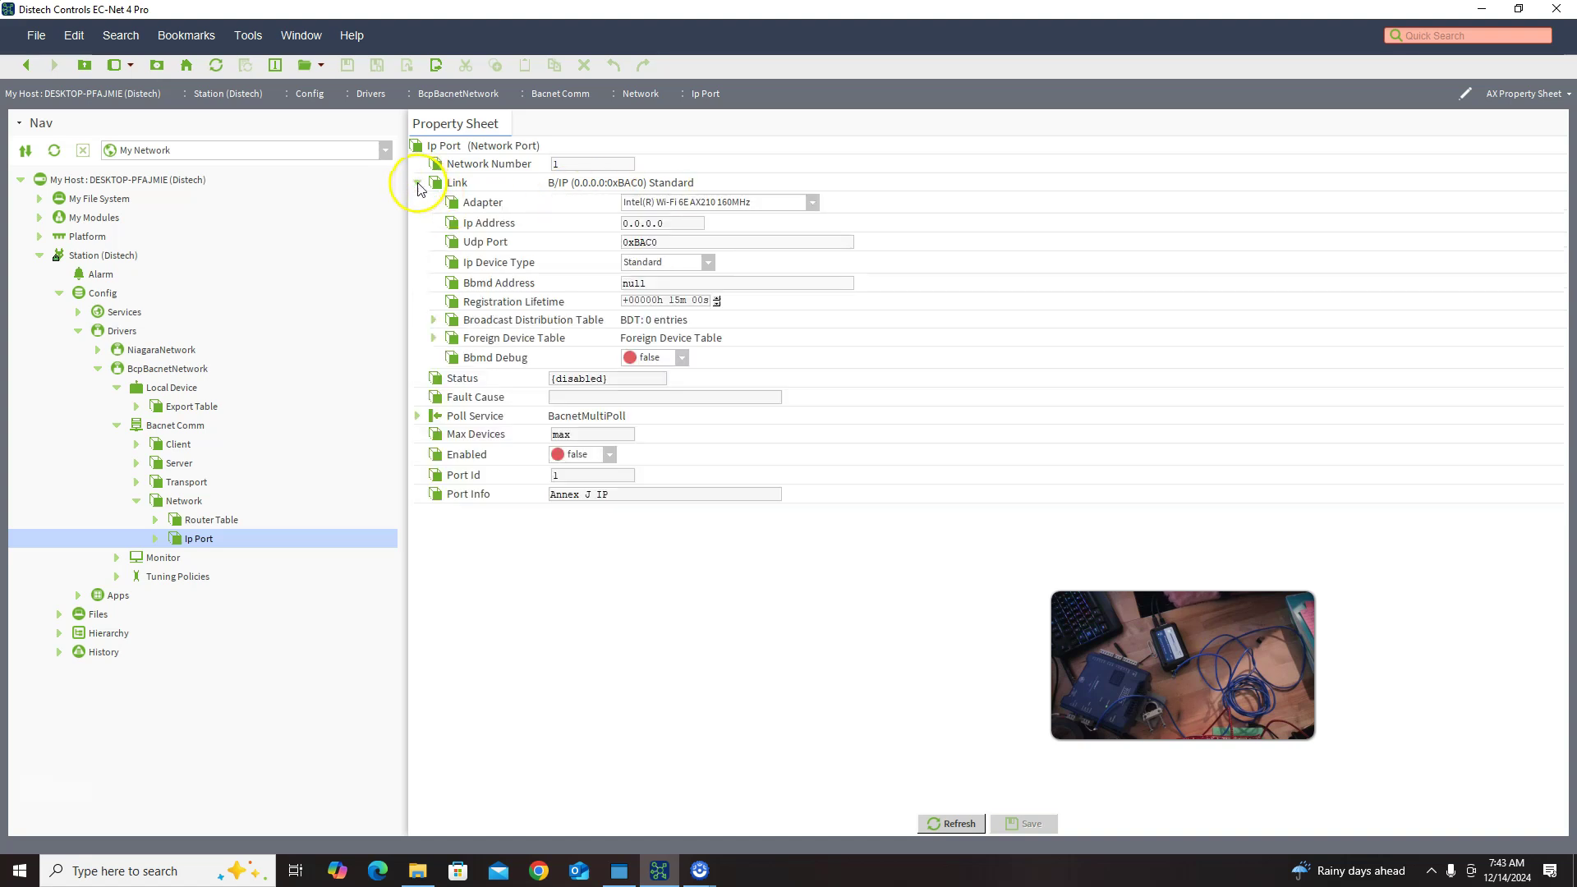
{"action": "left_click", "coordinate": [811, 203]}
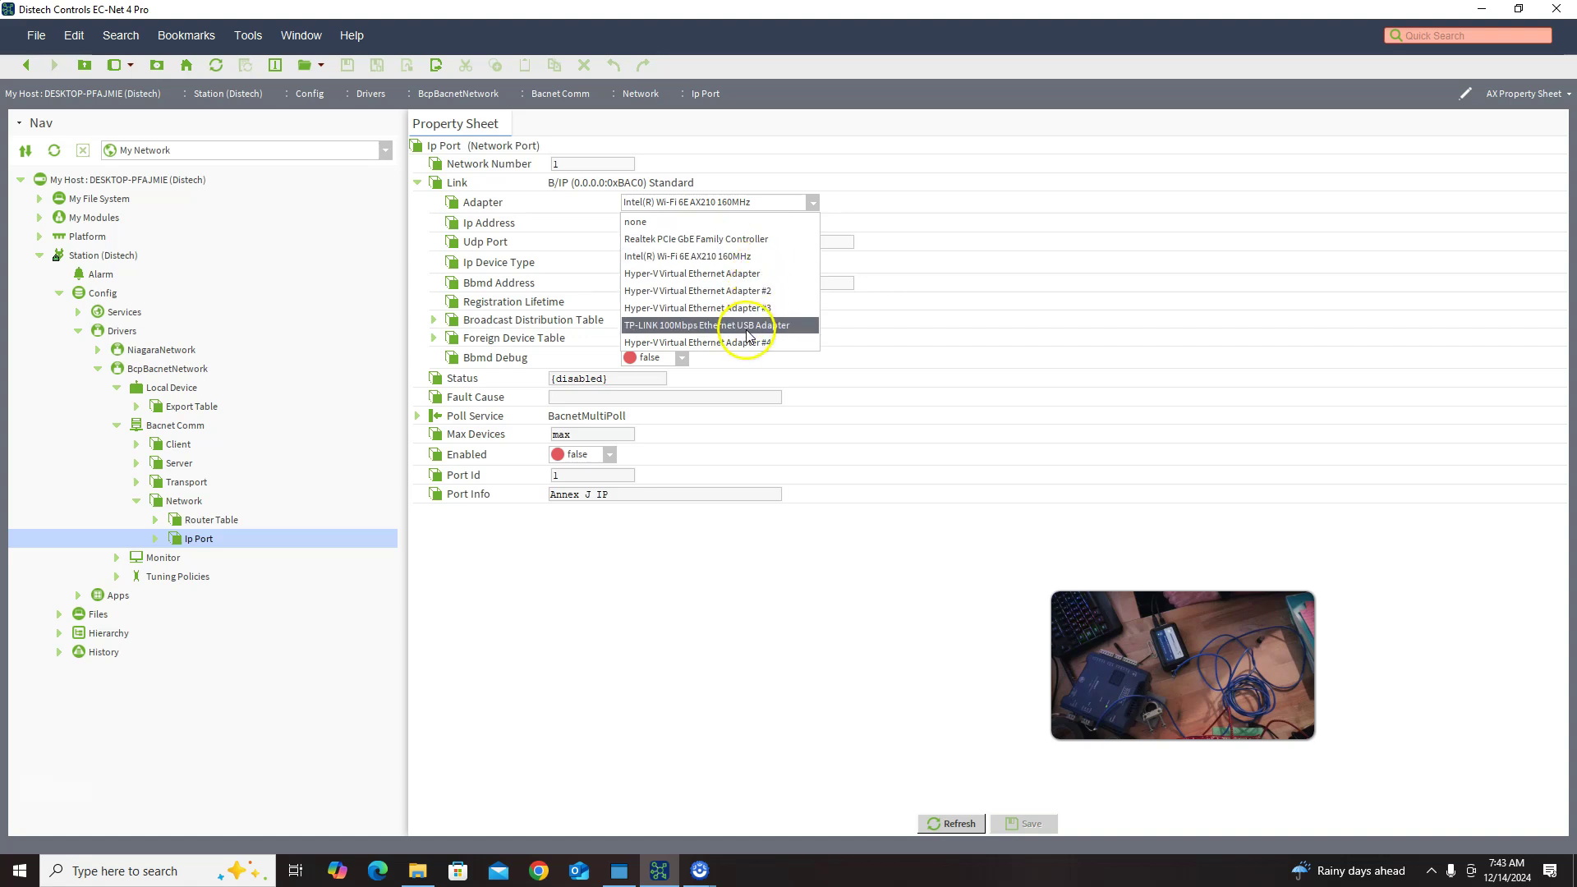
{"action": "left_click", "coordinate": [713, 325]}
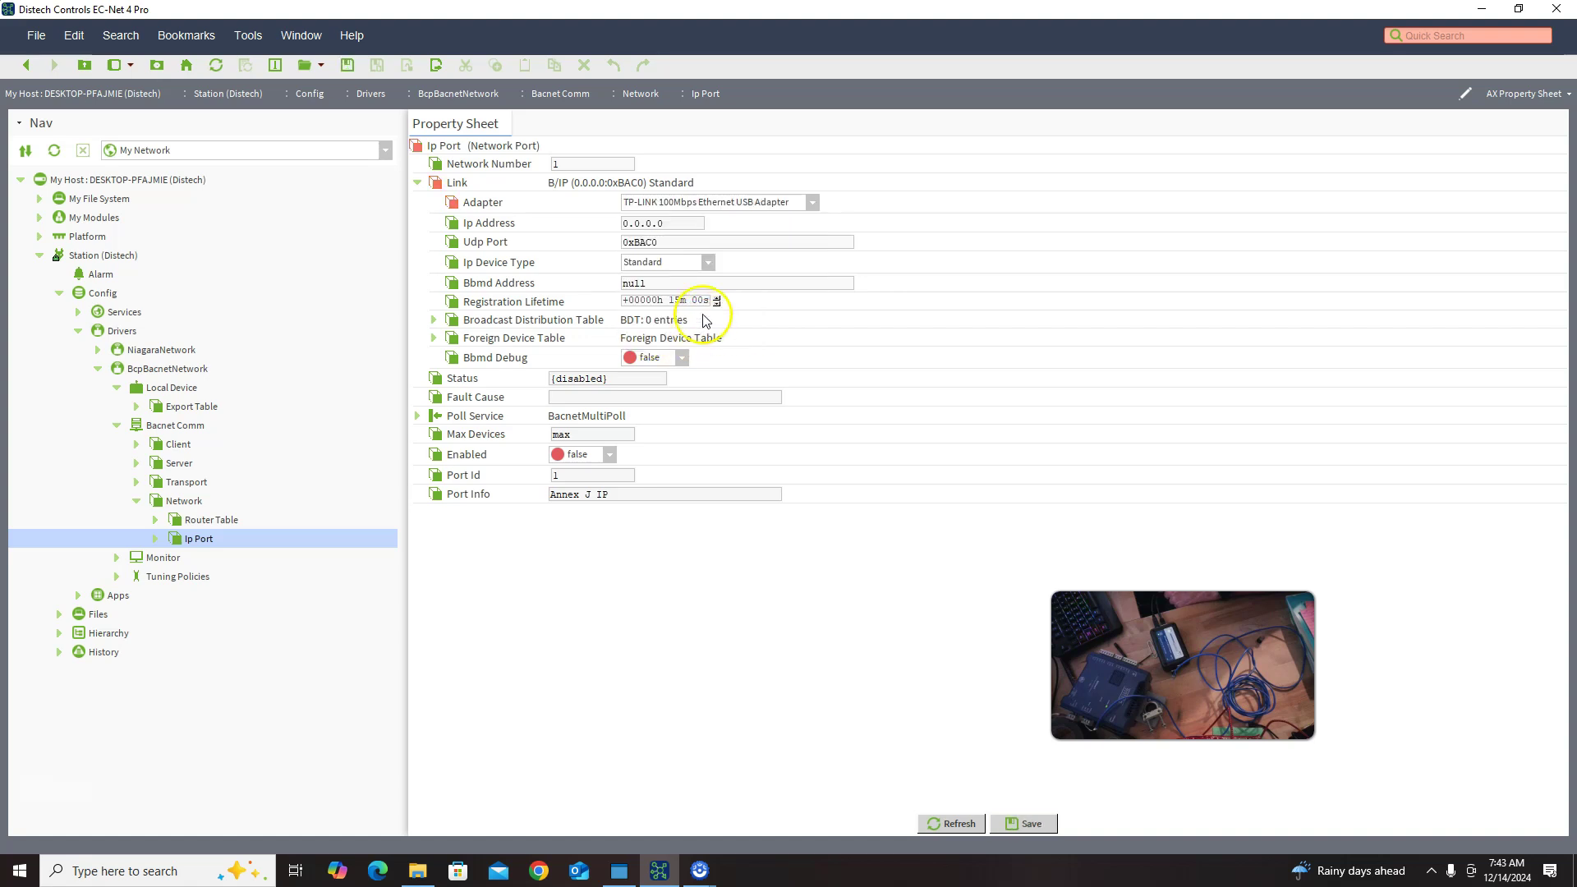
{"action": "left_click", "coordinate": [609, 454]}
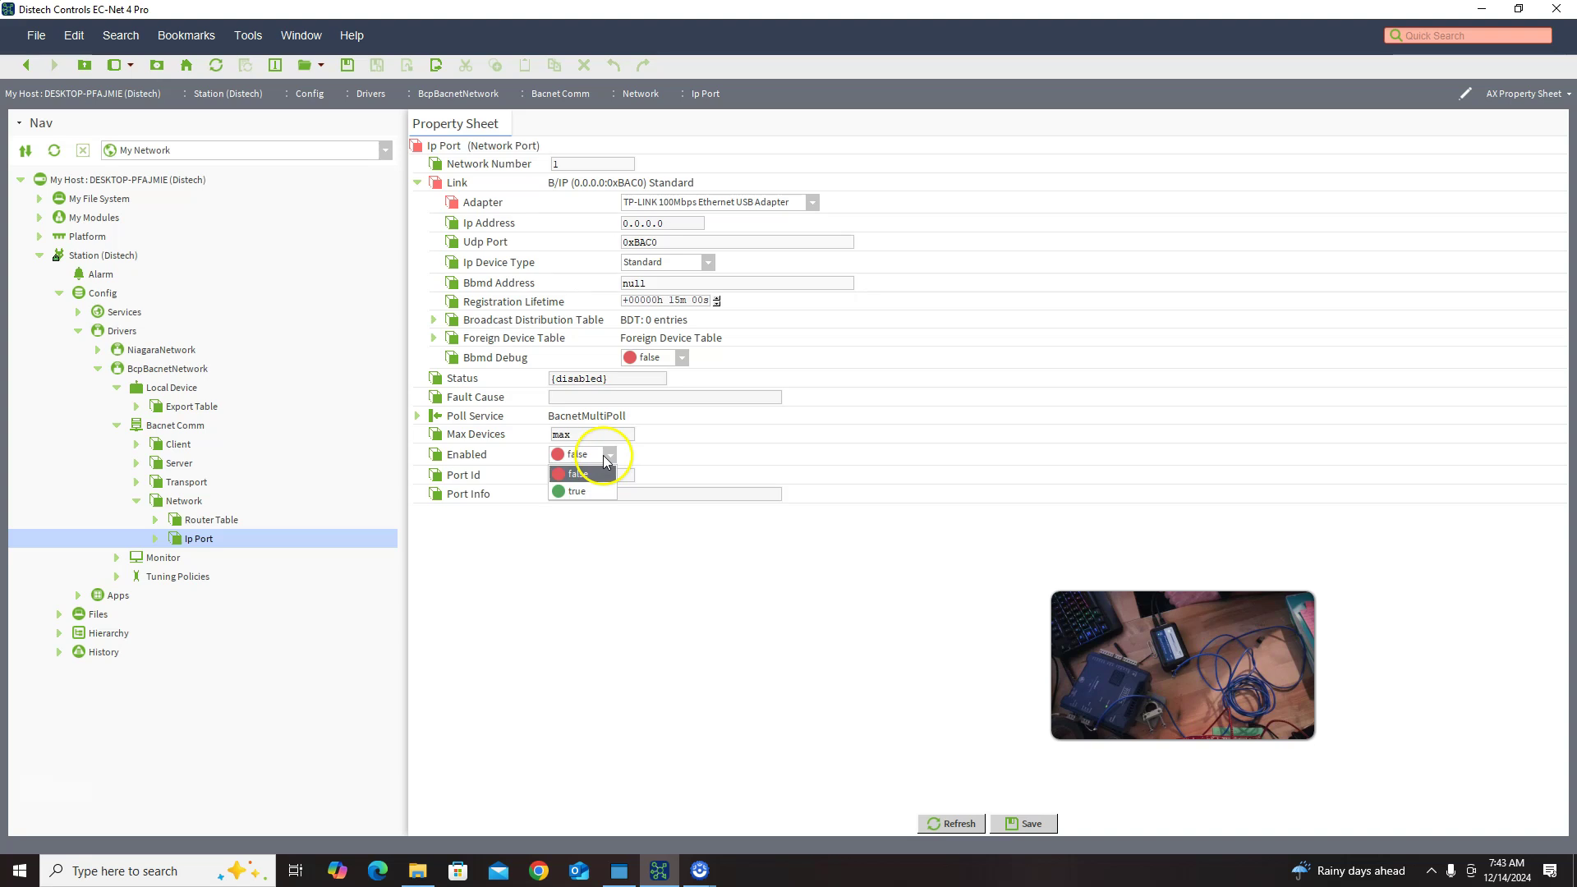
{"action": "left_click", "coordinate": [577, 492]}
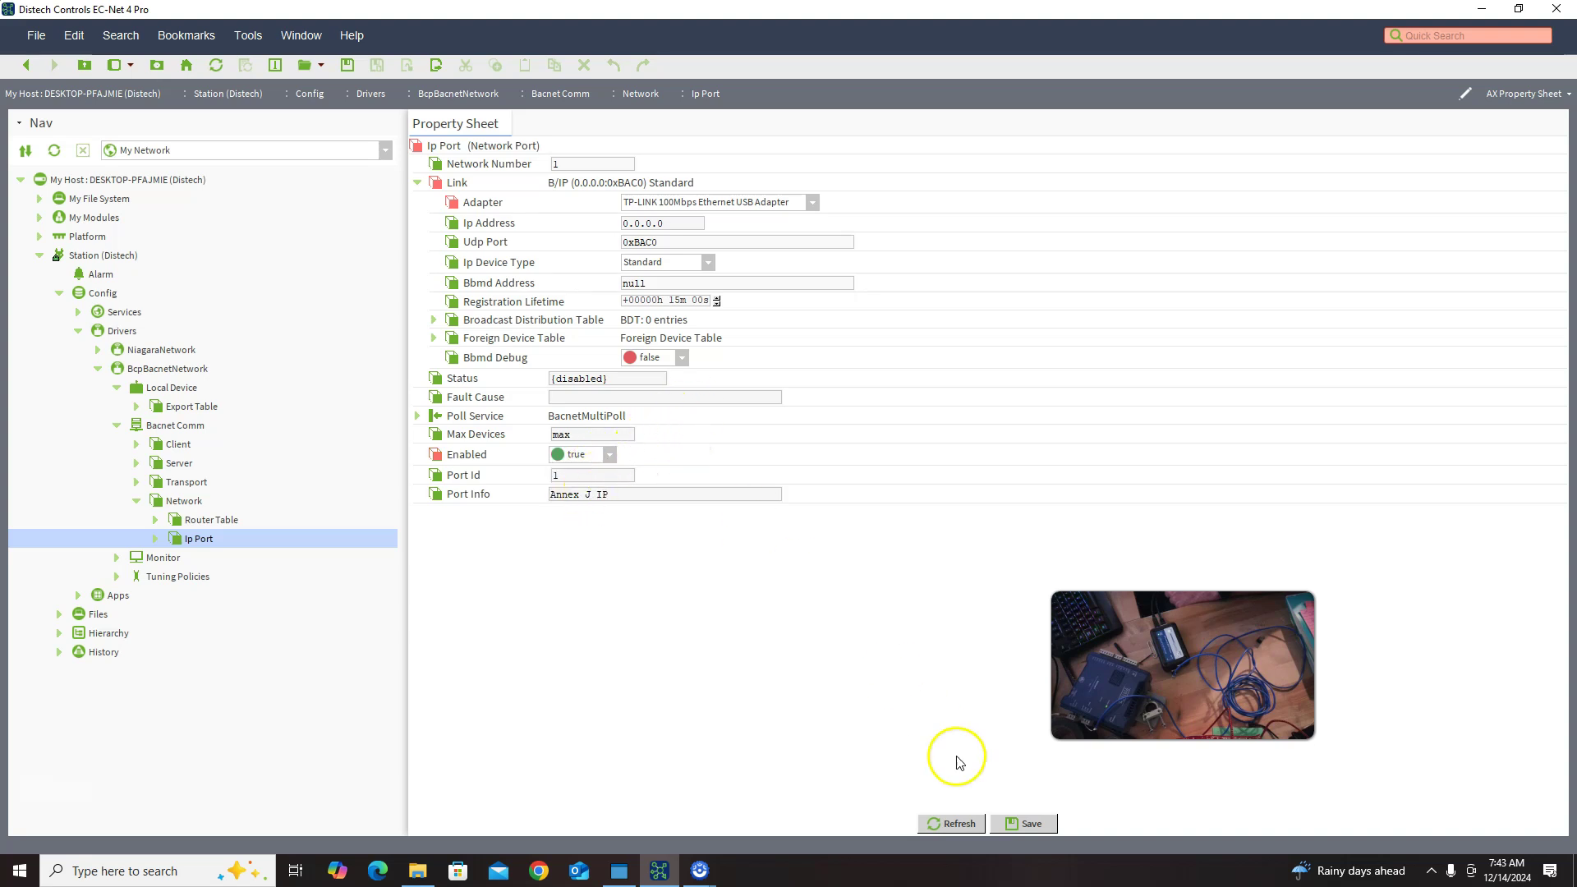
{"action": "left_click", "coordinate": [1023, 823]}
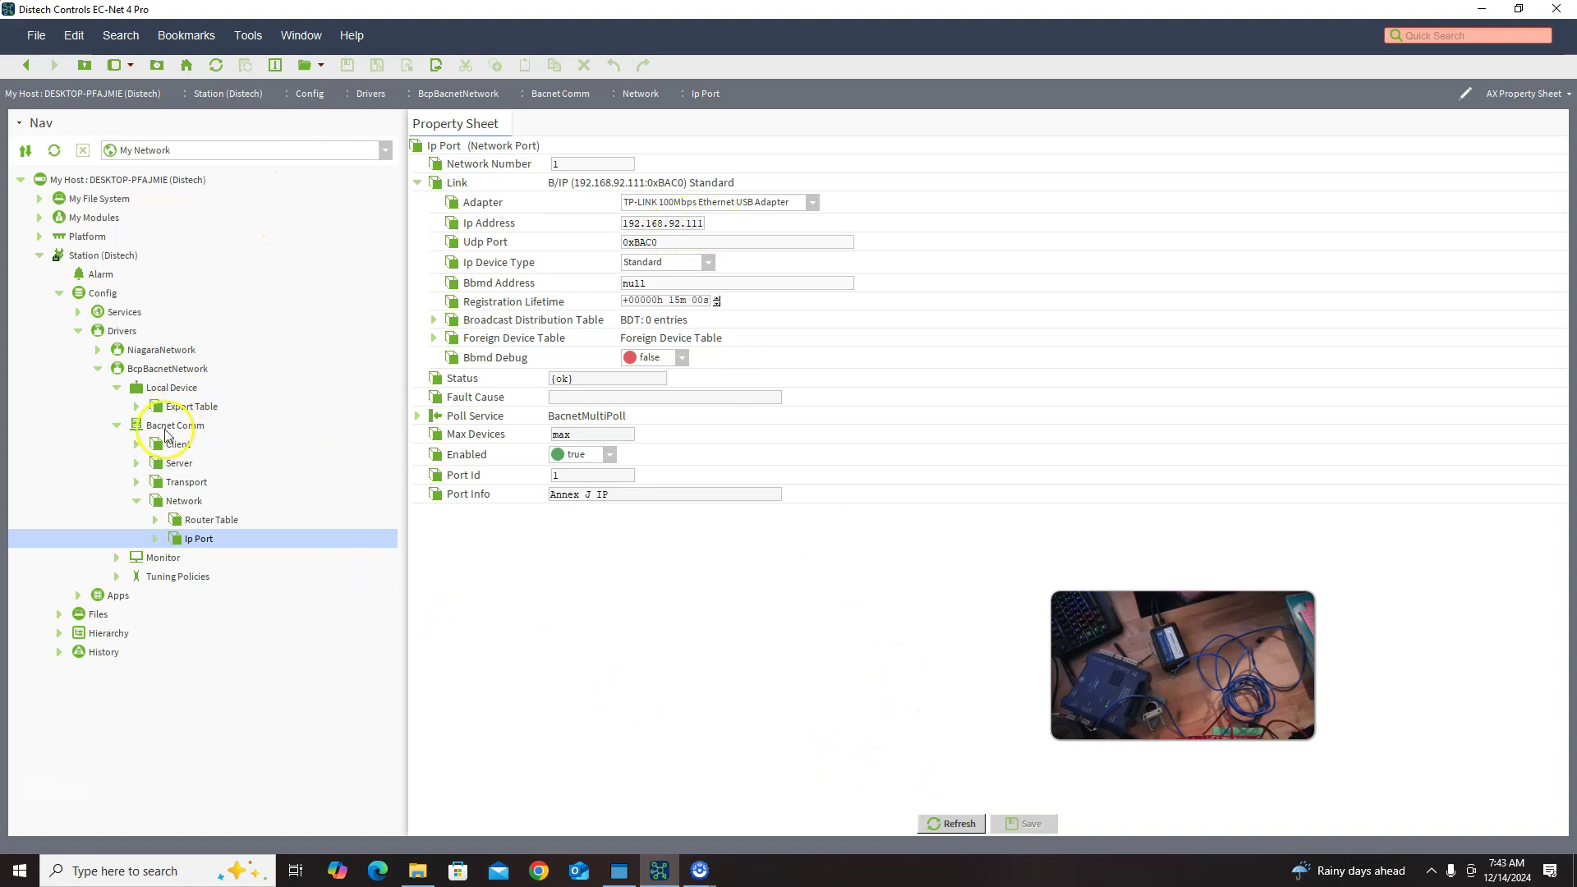
Step: Run BACnet device discovery on BcpBacnetNetwork, then repeat it with Send Global ticked
{"action": "left_click", "coordinate": [159, 371]}
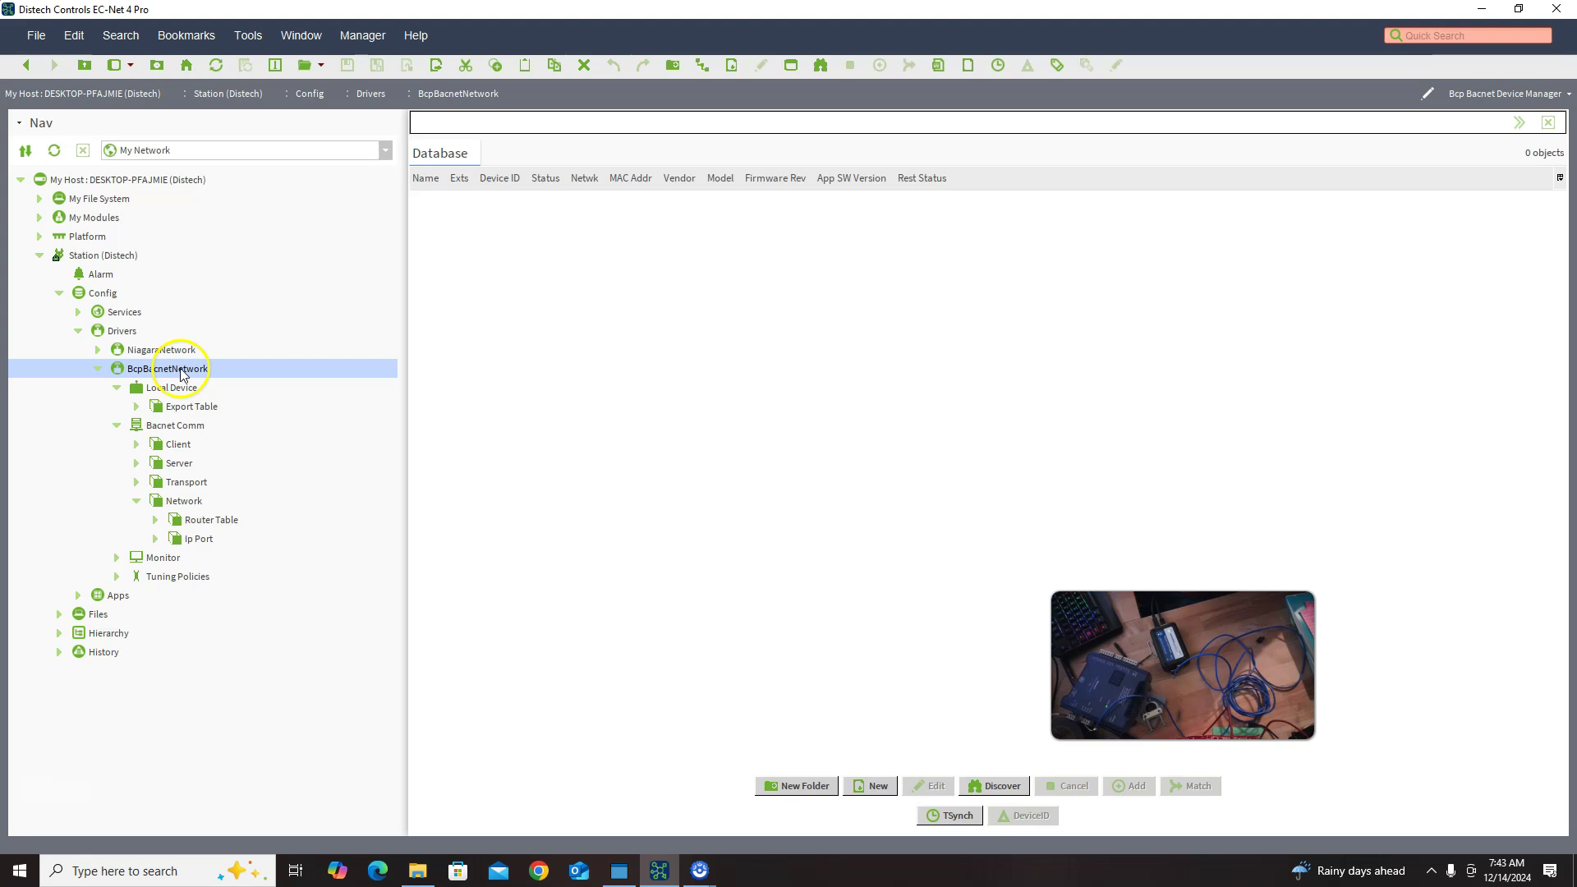
{"action": "left_click", "coordinate": [992, 783]}
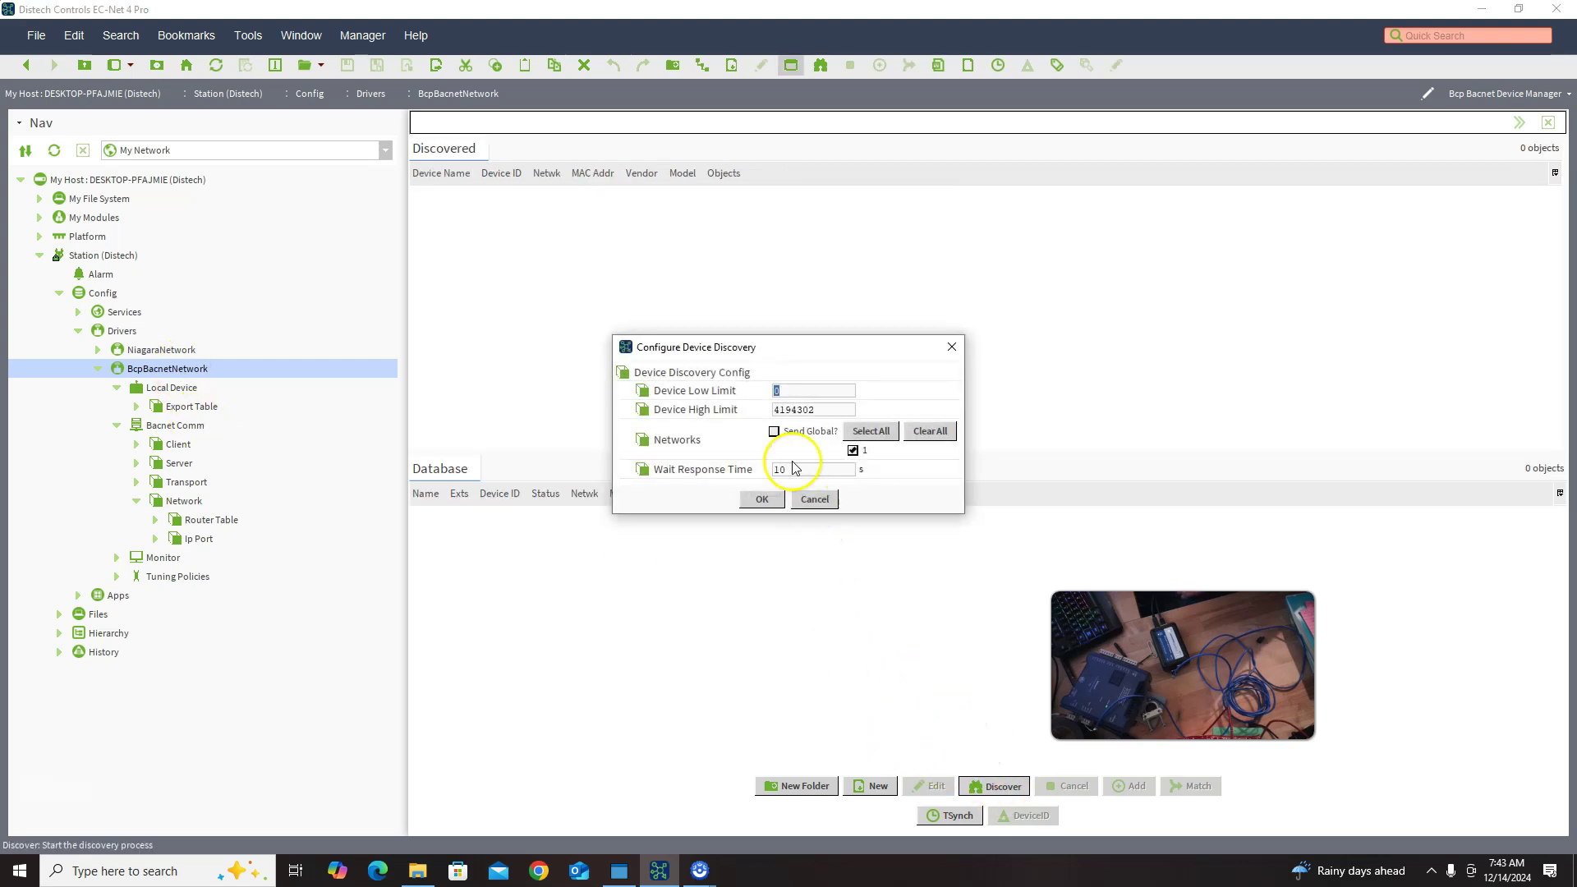
{"action": "left_click", "coordinate": [763, 501]}
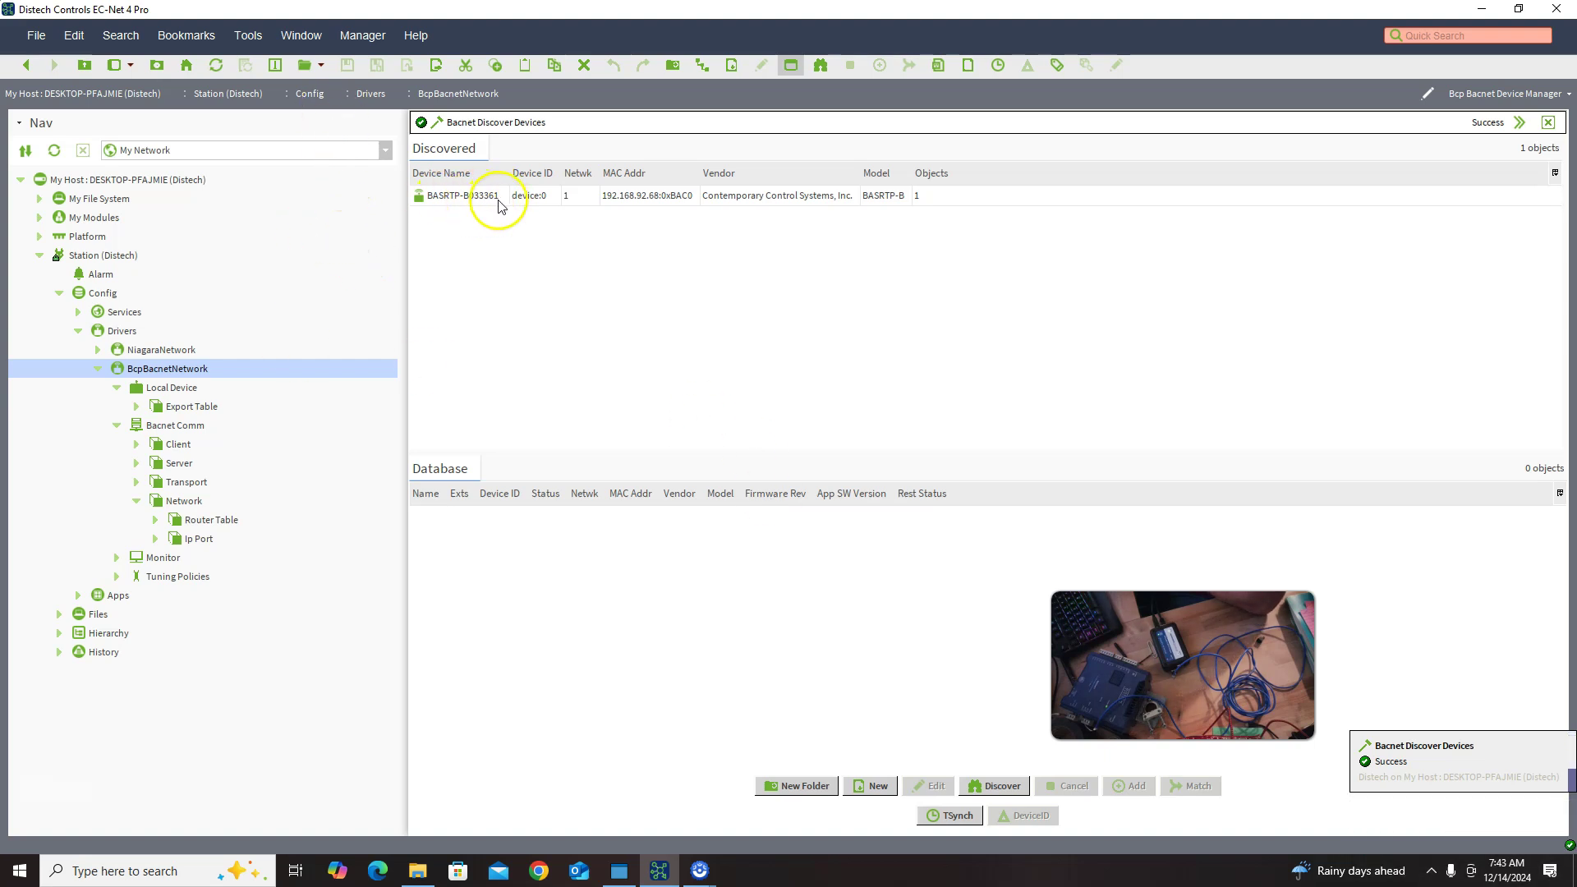
{"action": "left_click", "coordinate": [1001, 787]}
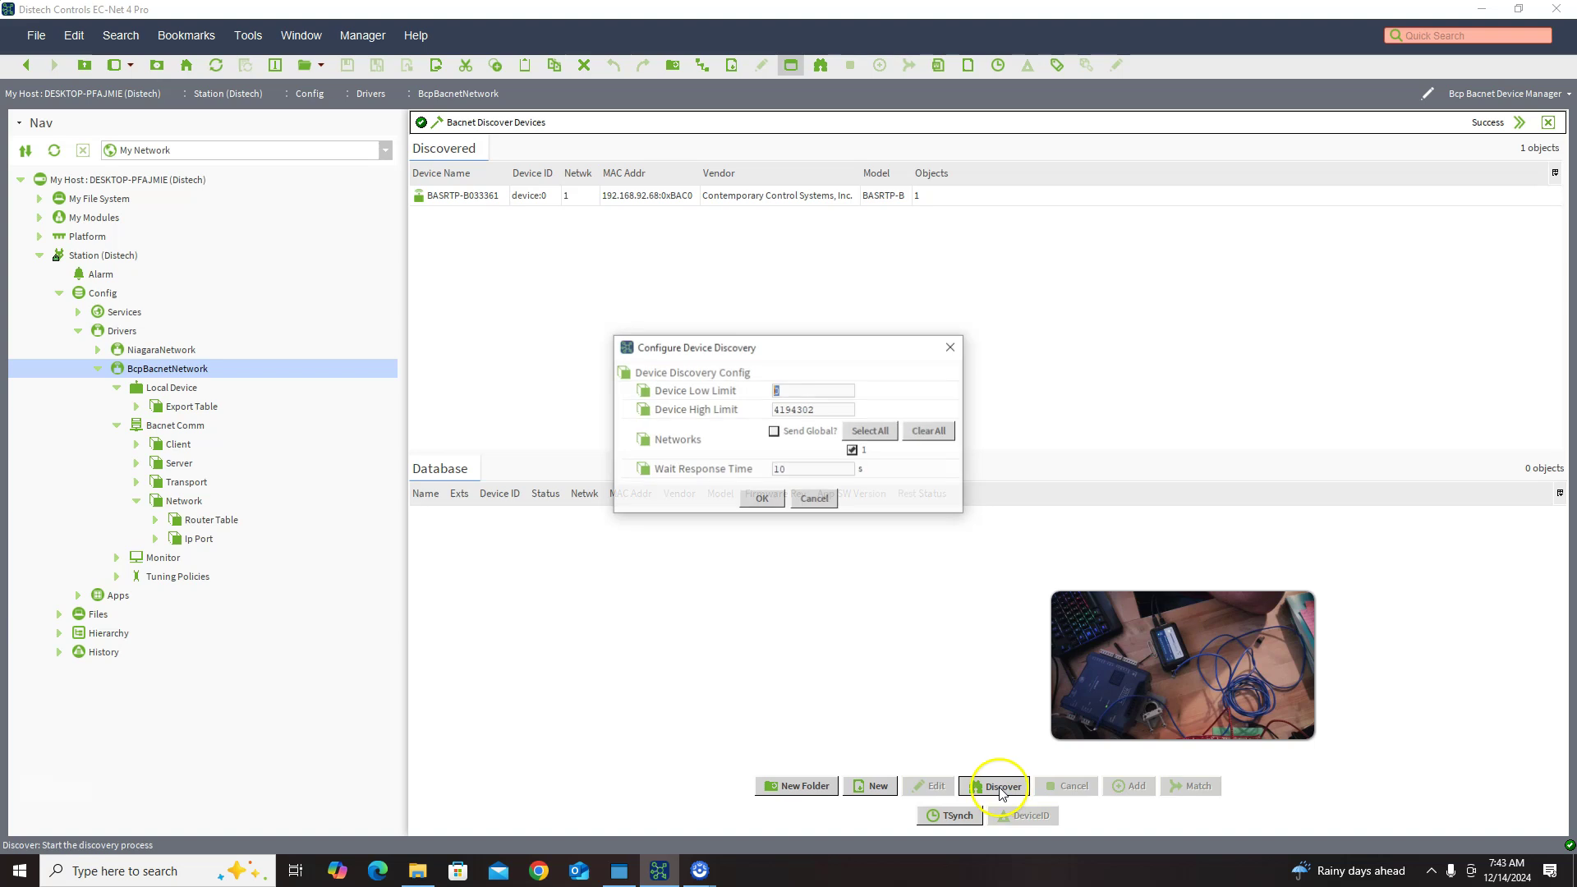
{"action": "left_click", "coordinate": [803, 431]}
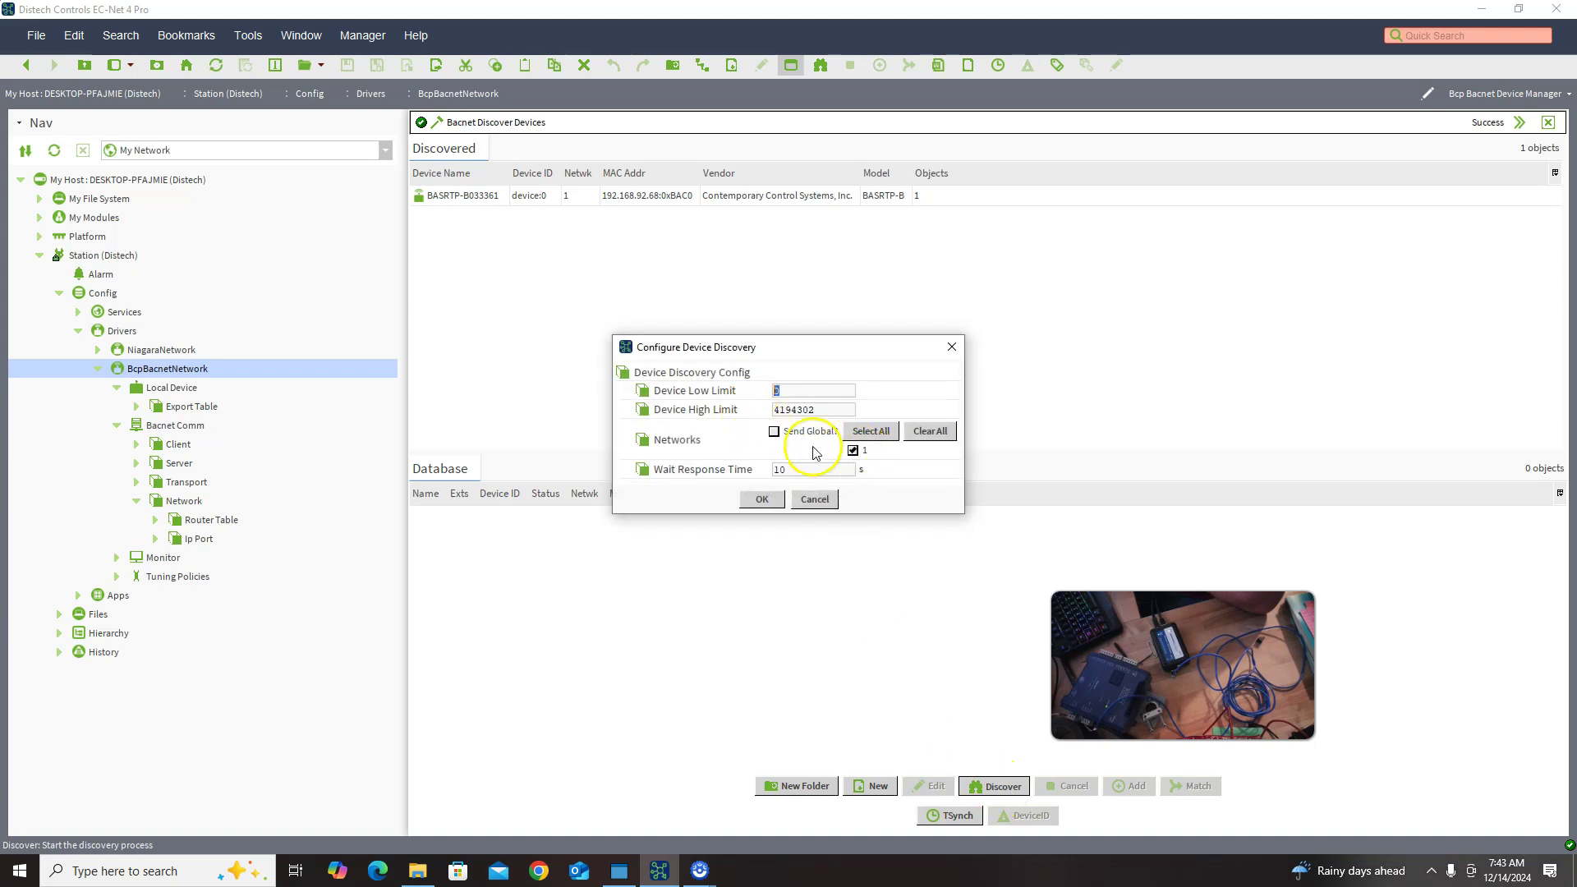
{"action": "left_click", "coordinate": [761, 498]}
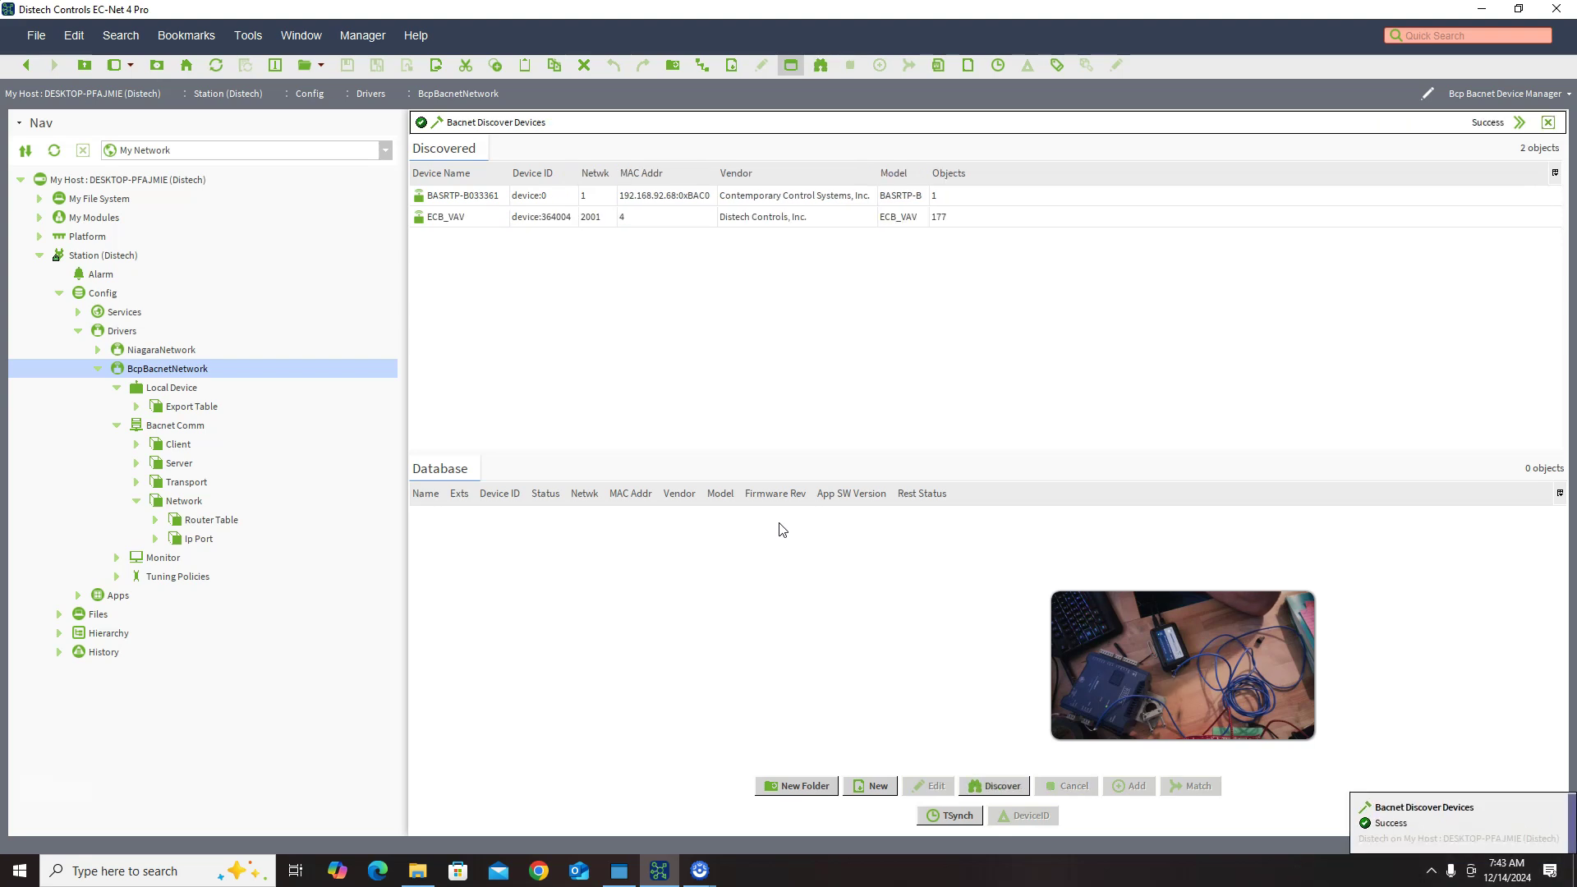
Step: Add the discovered ECB_VAV controller as Bcp Bacnet Device VAV_01 with Use Cov false
{"action": "double_click", "coordinate": [447, 217]}
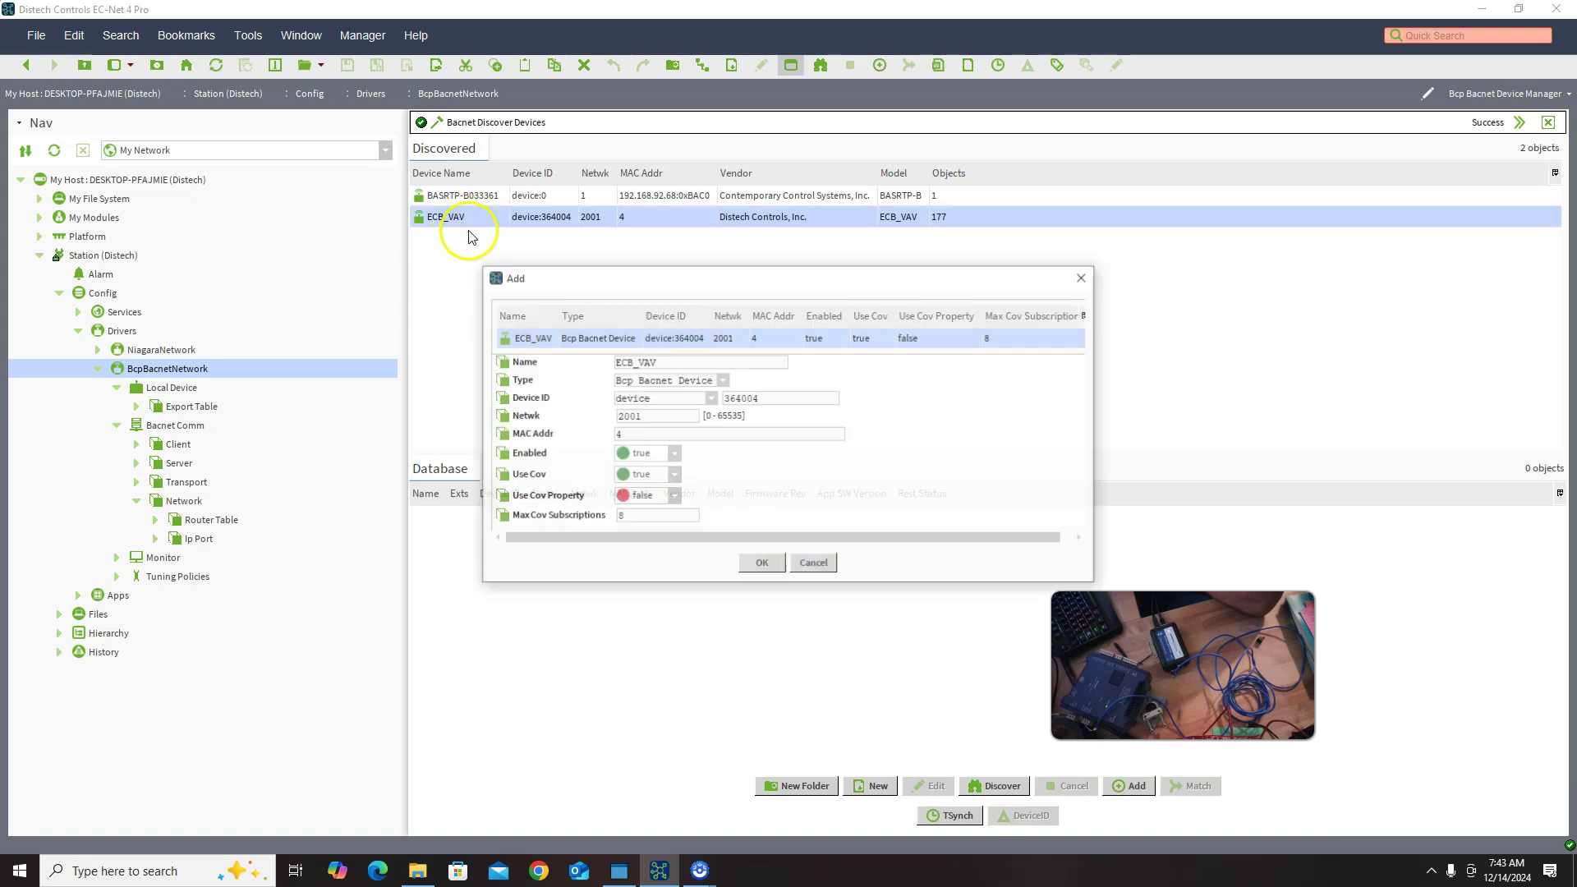
{"action": "left_click", "coordinate": [721, 380]}
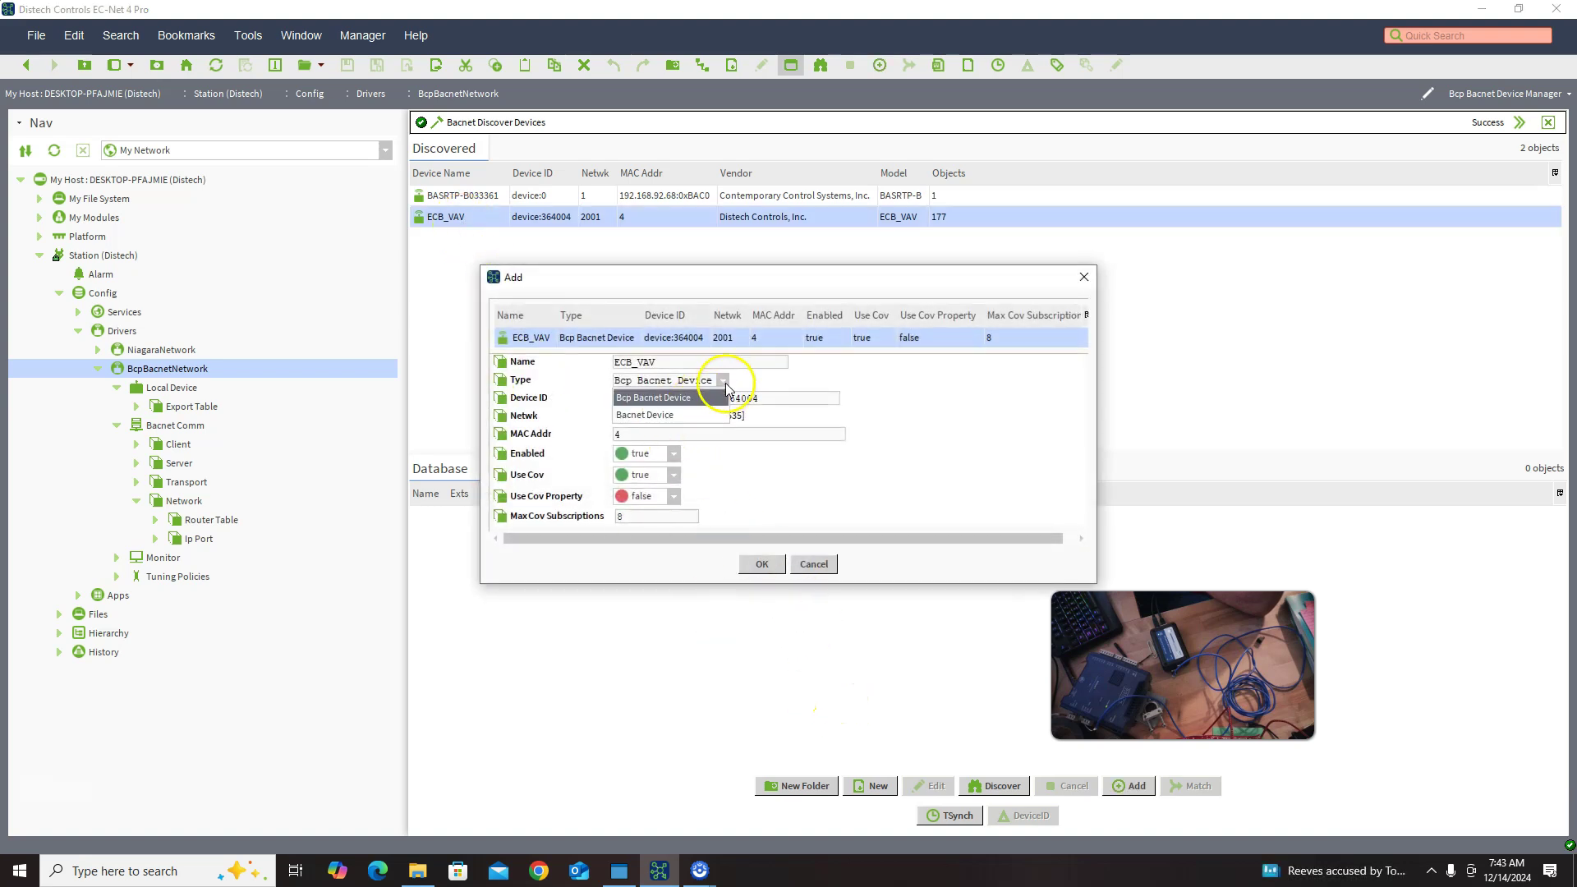
{"action": "left_click", "coordinate": [688, 401]}
{"action": "left_click", "coordinate": [669, 496]}
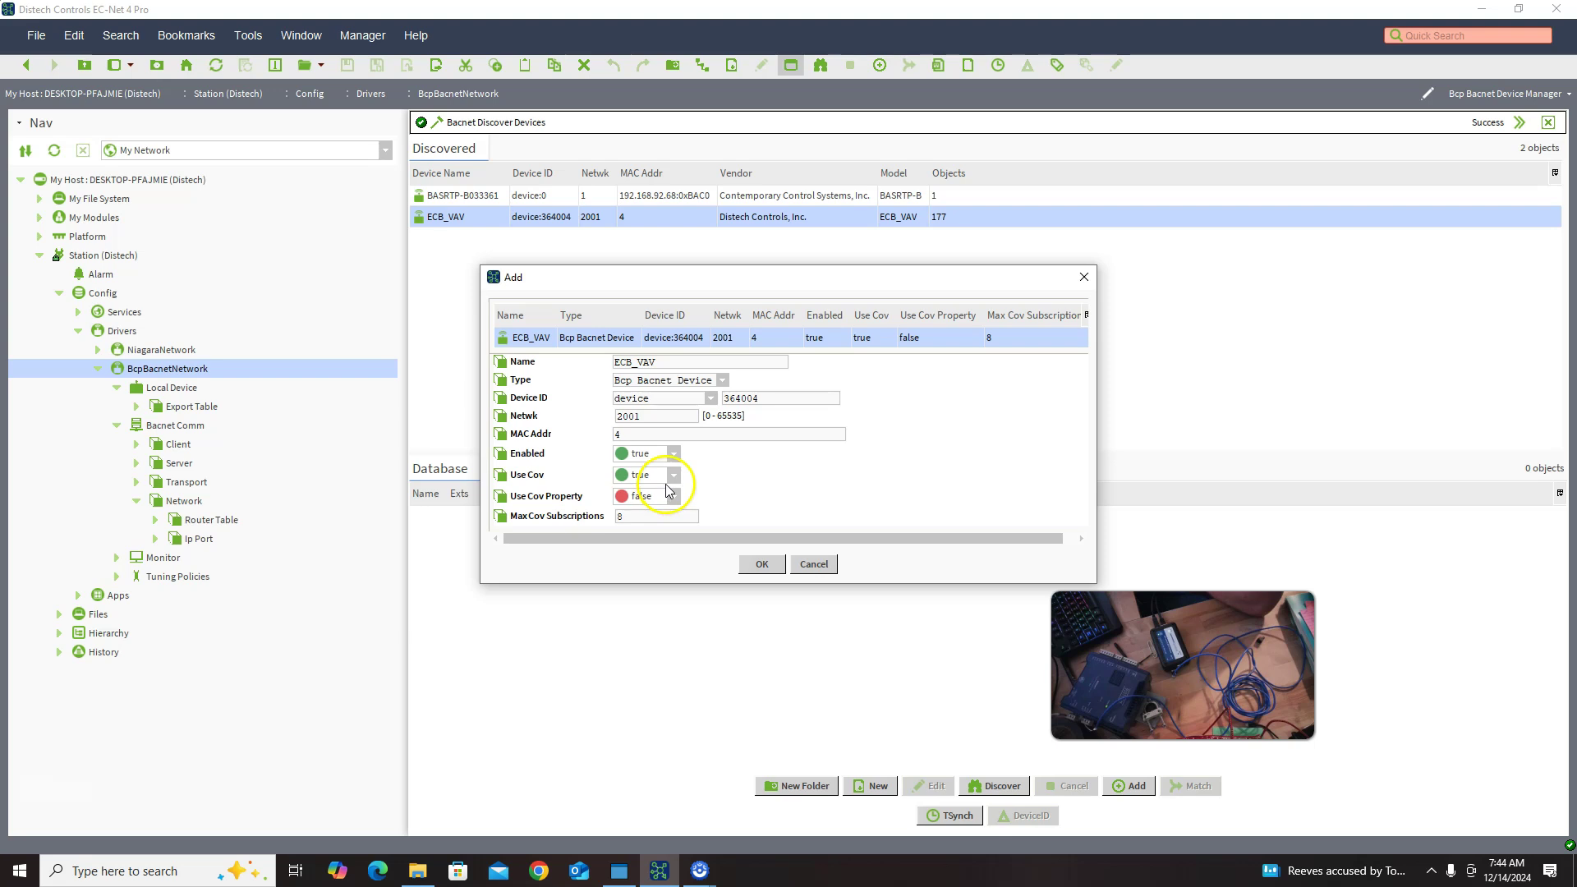
{"action": "left_click", "coordinate": [670, 494]}
{"action": "left_click", "coordinate": [530, 366]}
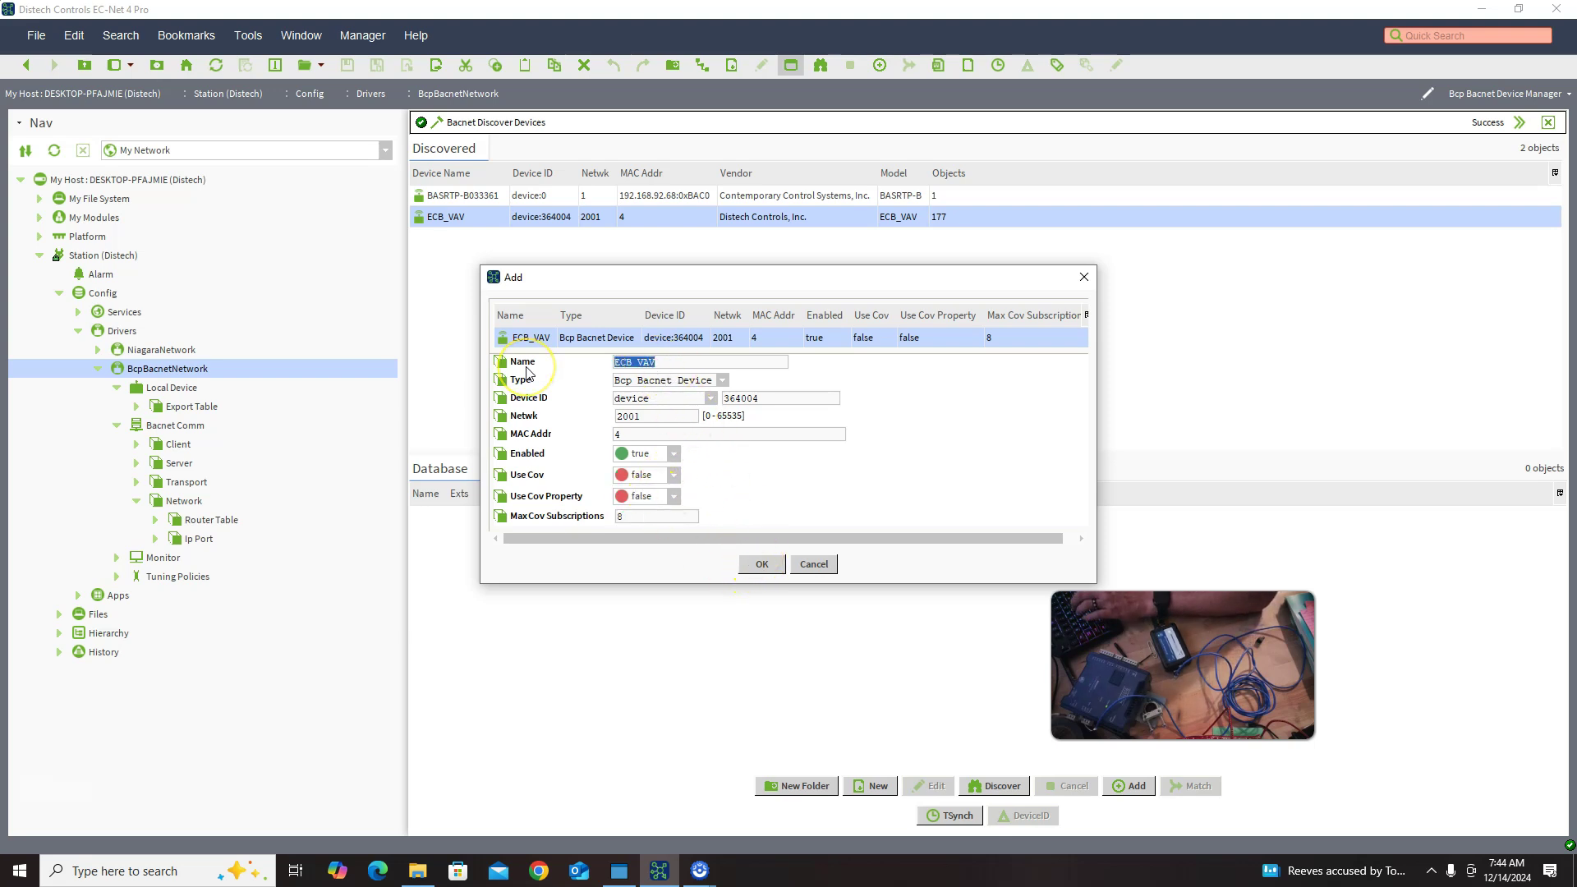
{"action": "type", "text": "VAV"}
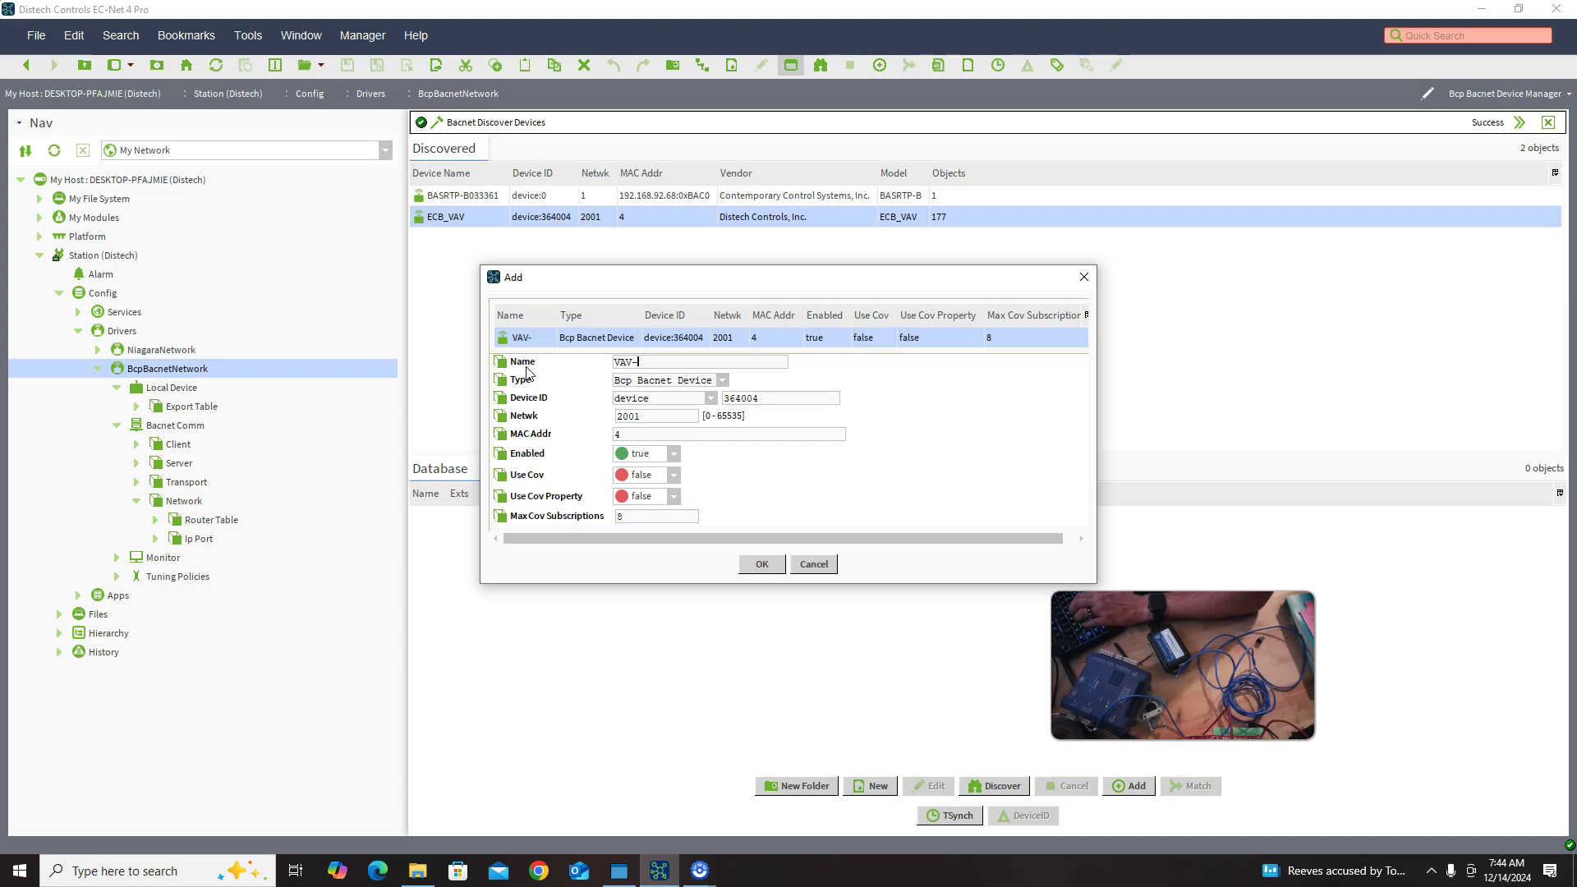
{"action": "type", "text": "-01"}
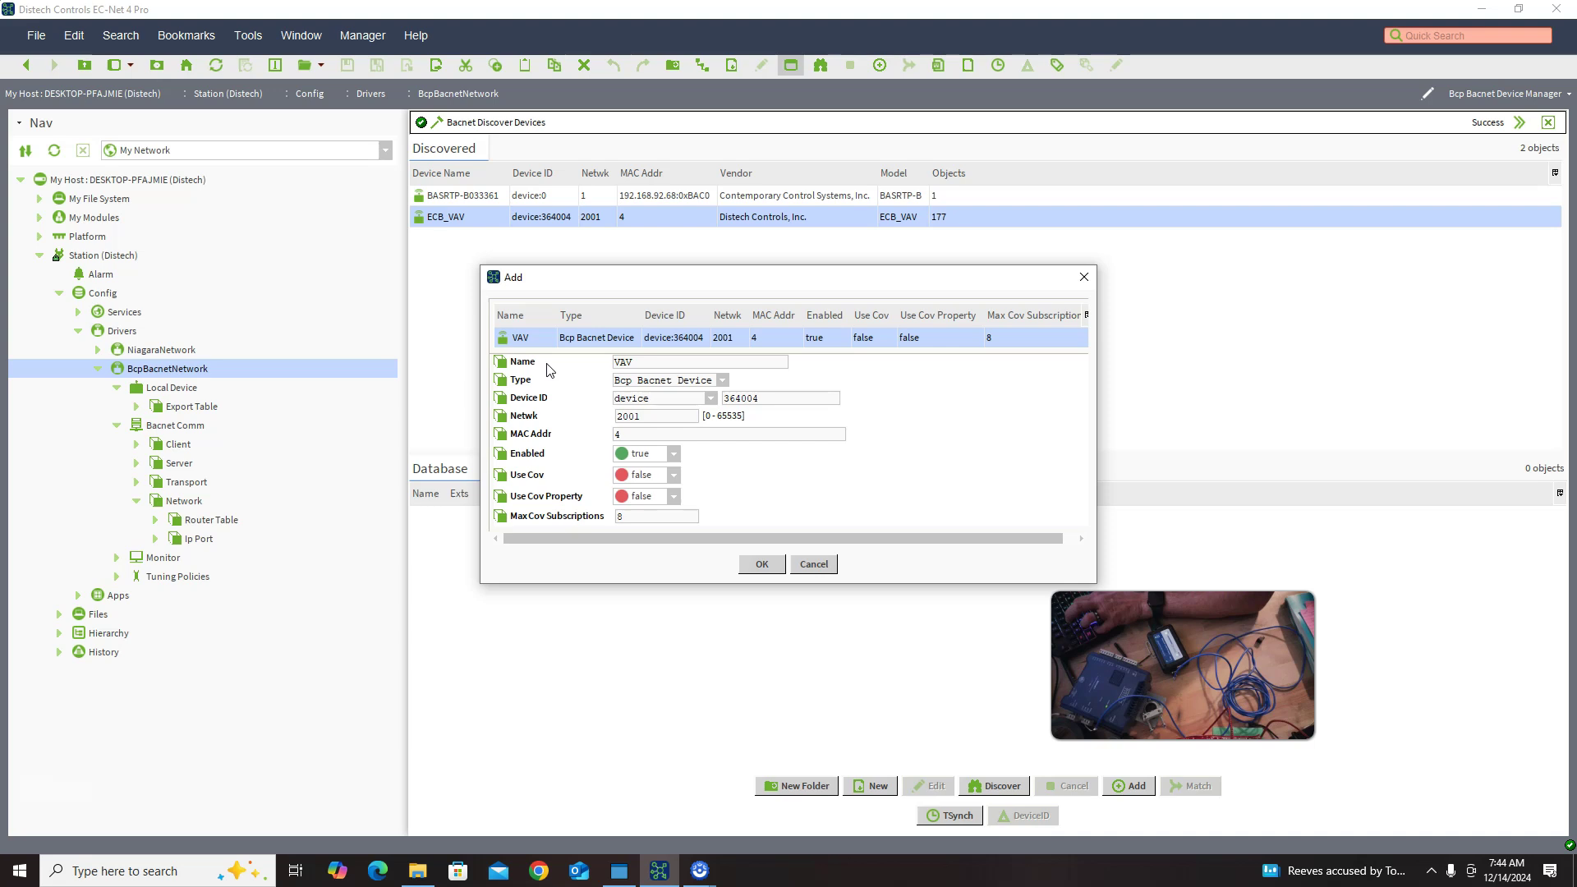
{"action": "type", "text": "01"}
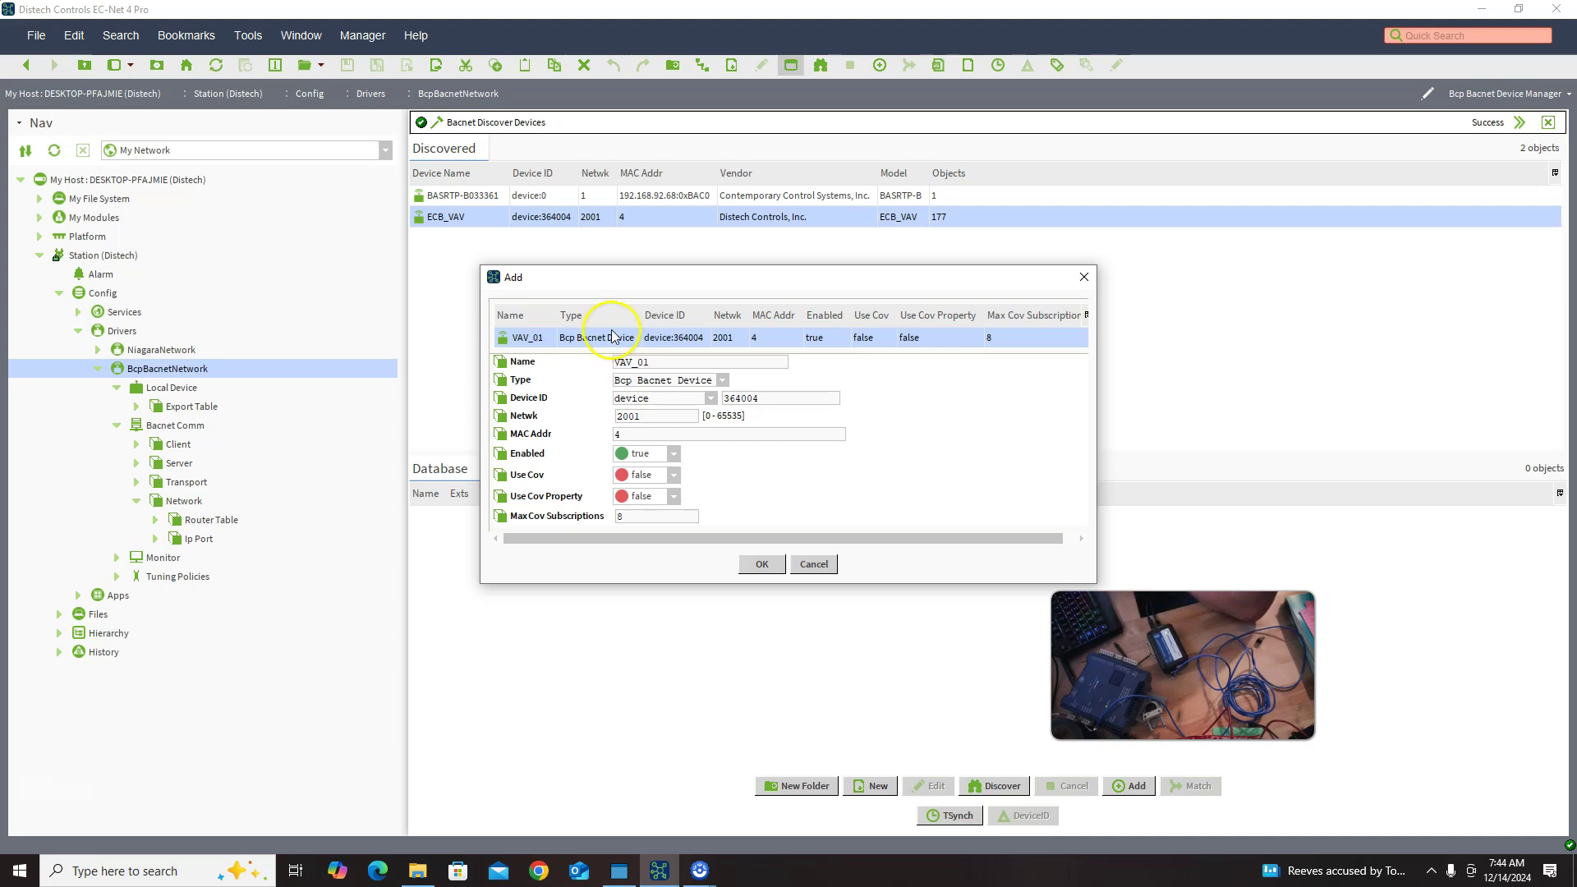
{"action": "left_click", "coordinate": [757, 565]}
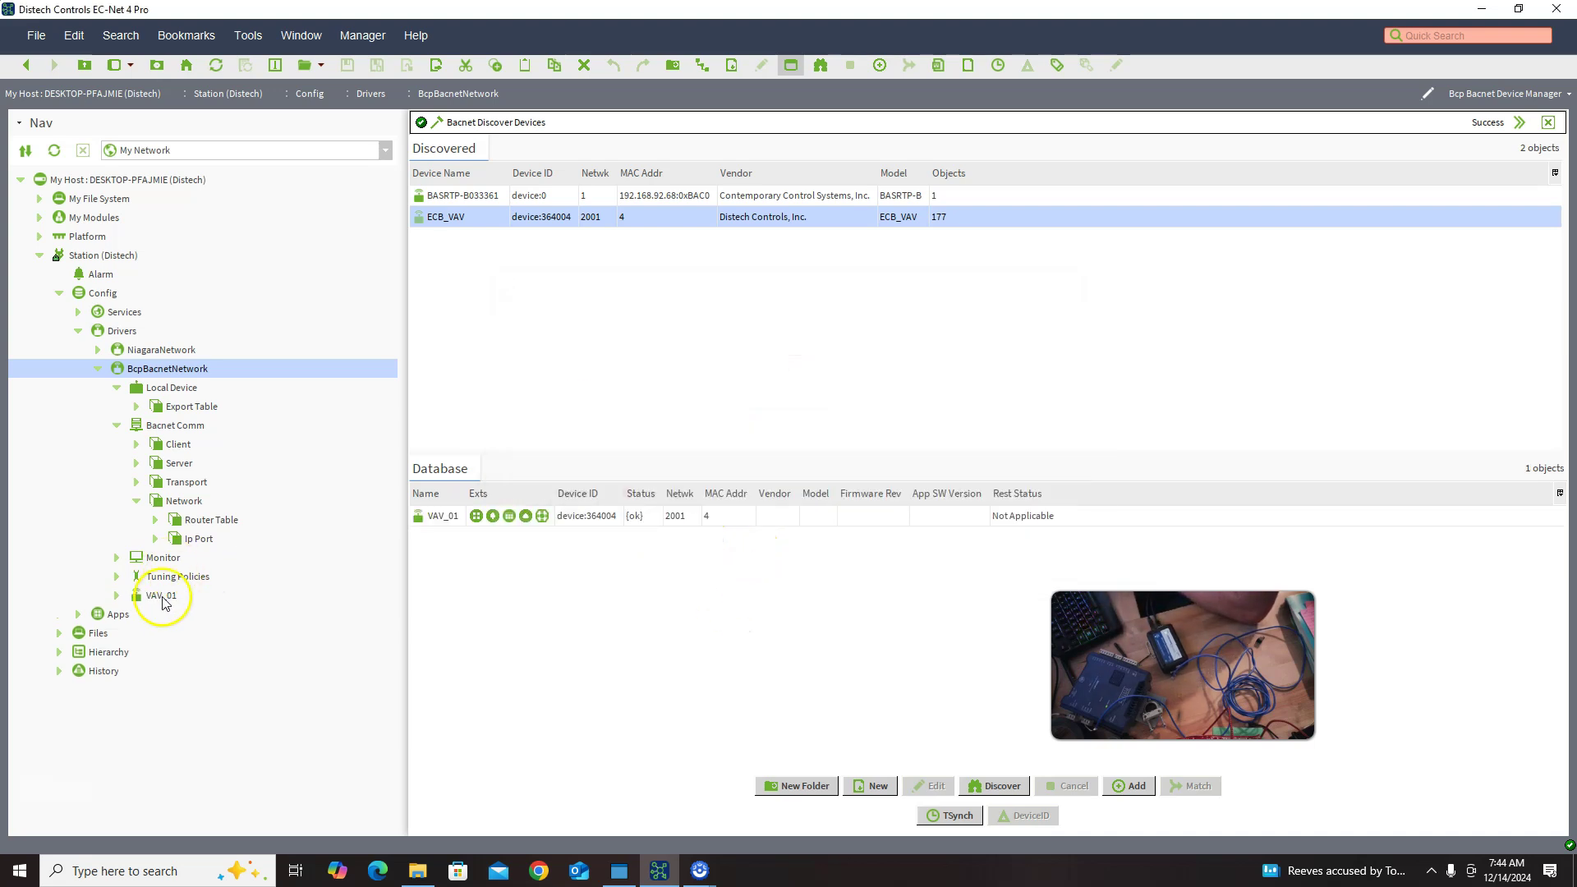
Step: Ping the VAV_01 controller from its device record's Actions menu
{"action": "left_click", "coordinate": [116, 596]}
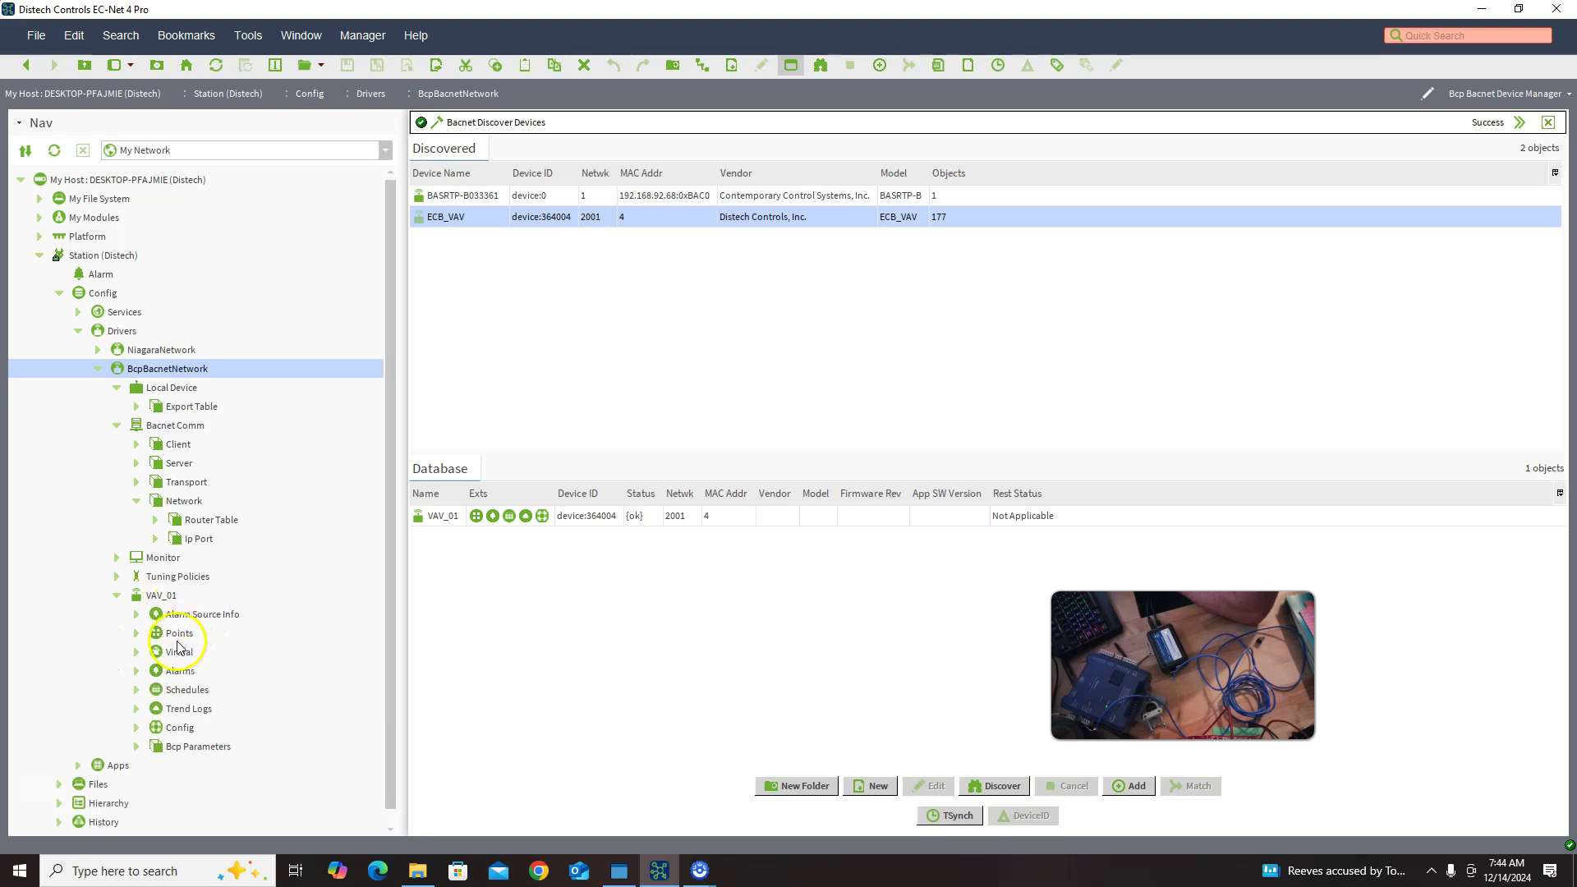
{"action": "left_click", "coordinate": [544, 521]}
{"action": "right_click", "coordinate": [543, 521]}
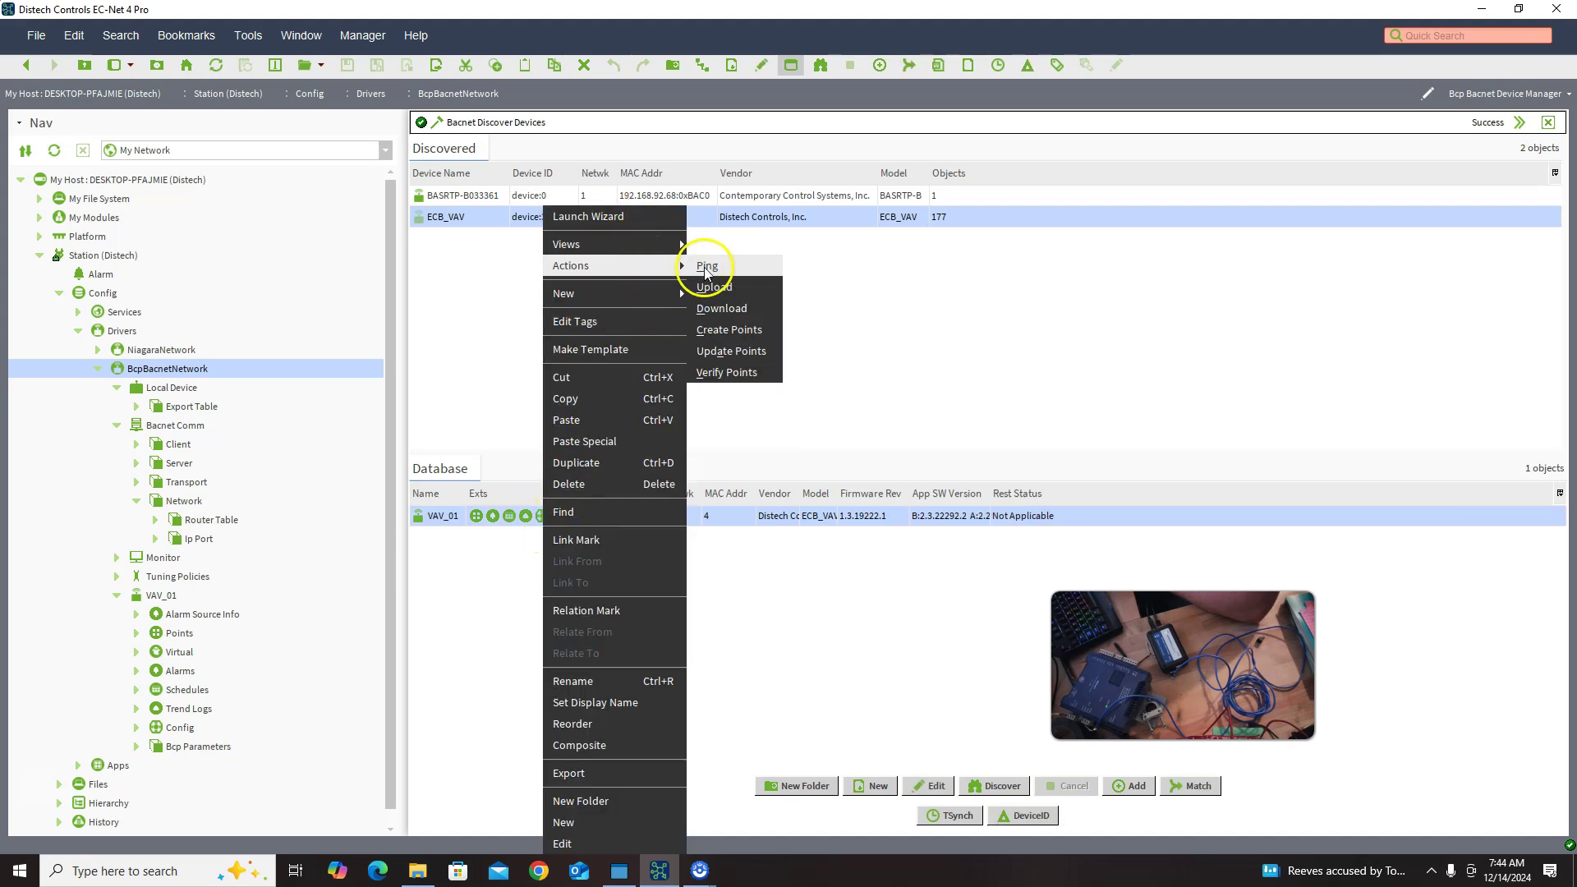
{"action": "left_click", "coordinate": [704, 259]}
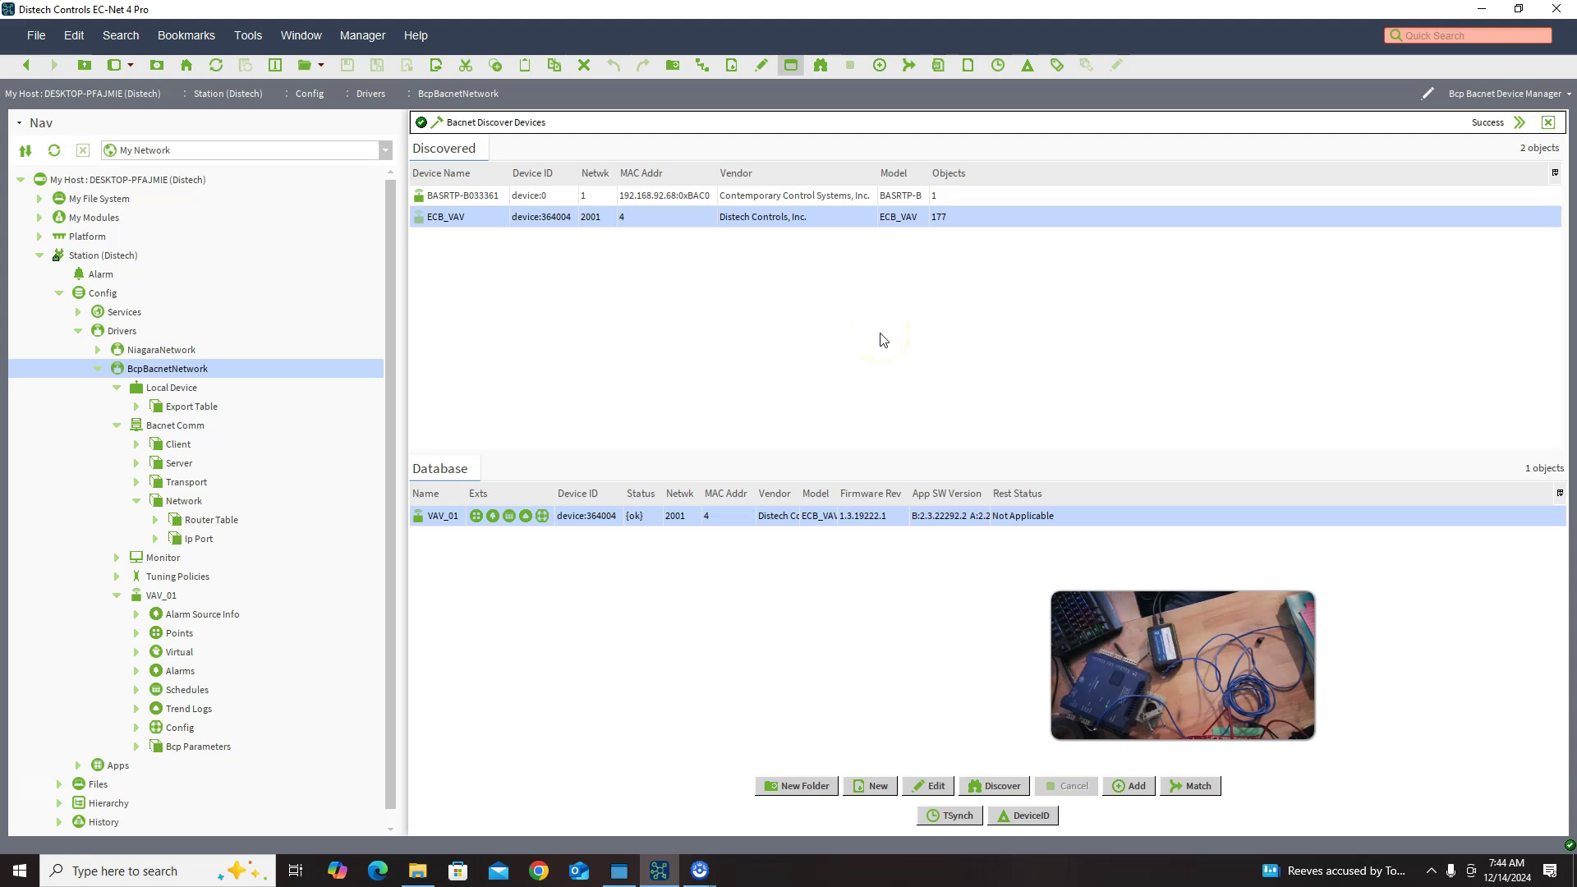